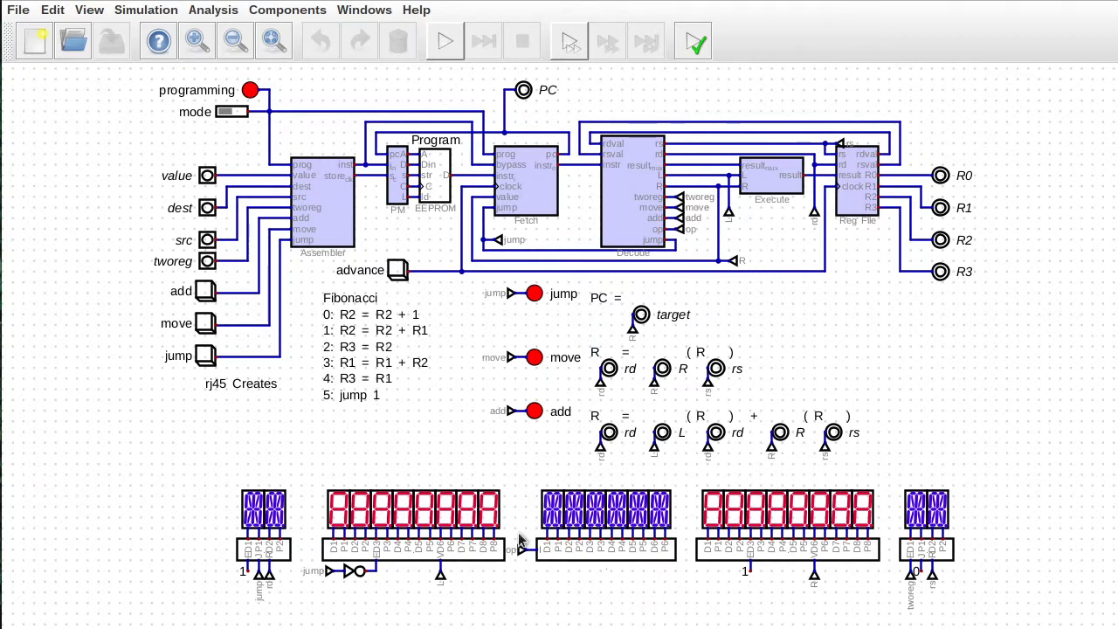
Step: Simulate the front panel circuit briefly, stop it, and open the hexdisplay circuit that drives the eight-digit L display
click(443, 43)
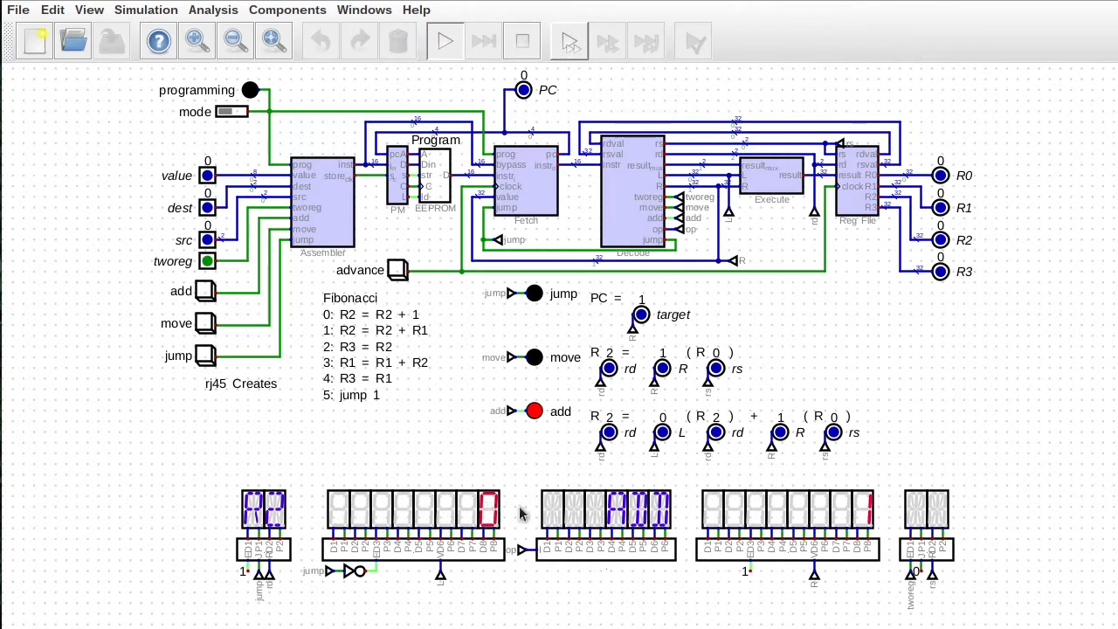
click(522, 41)
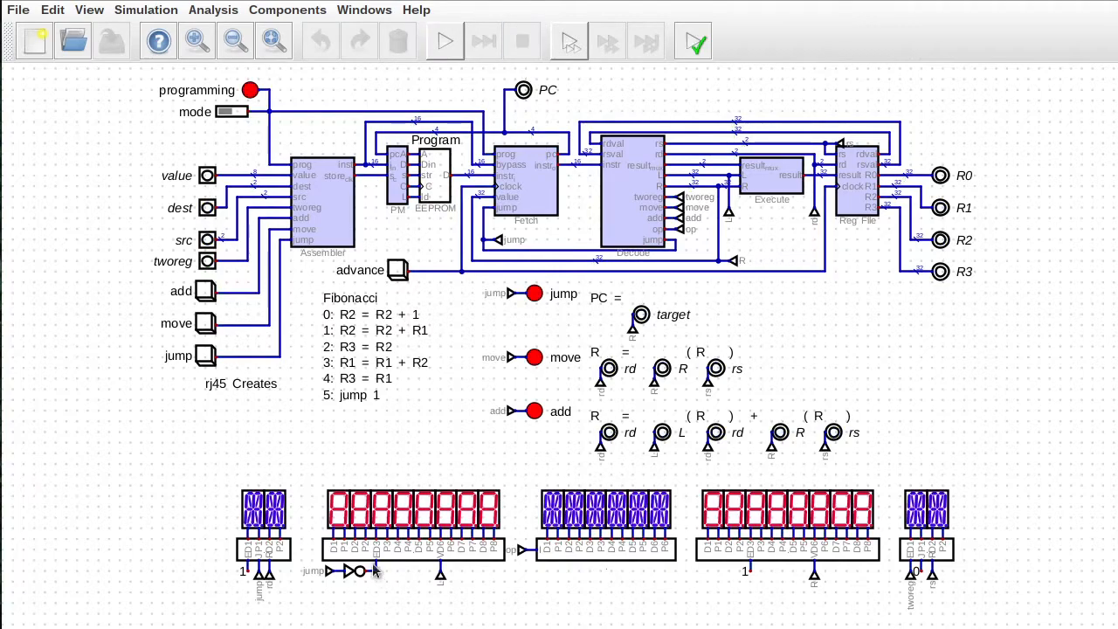
right_click(415, 556)
click(474, 589)
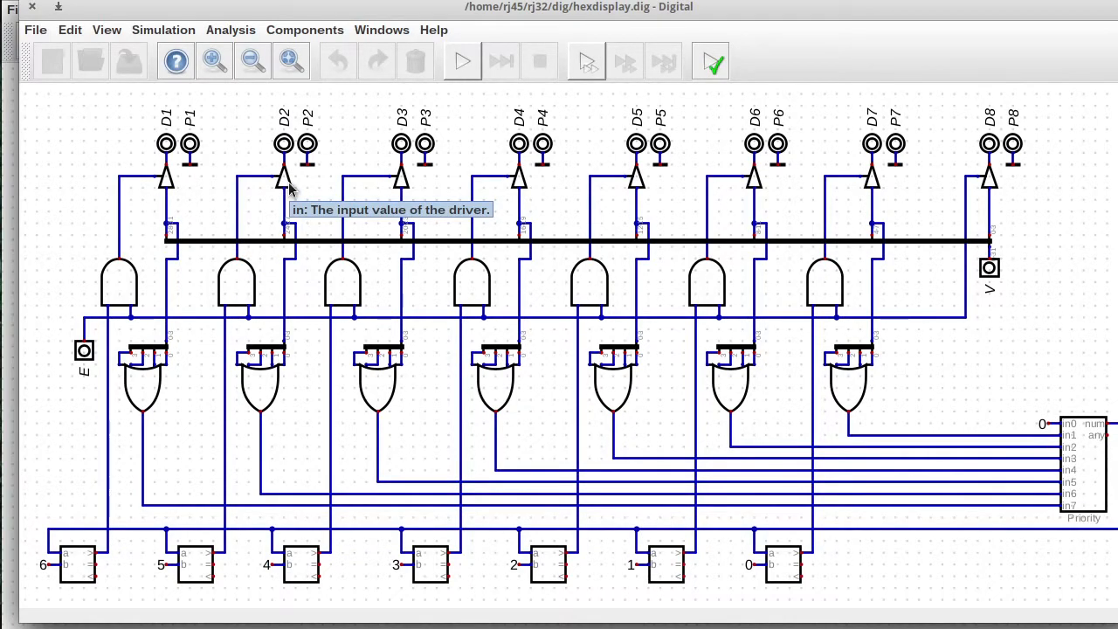
Step: Move the Priority encoder and its constant 0 input closer to the OR gates
drag(992, 361, 1098, 524)
drag(1061, 559, 928, 564)
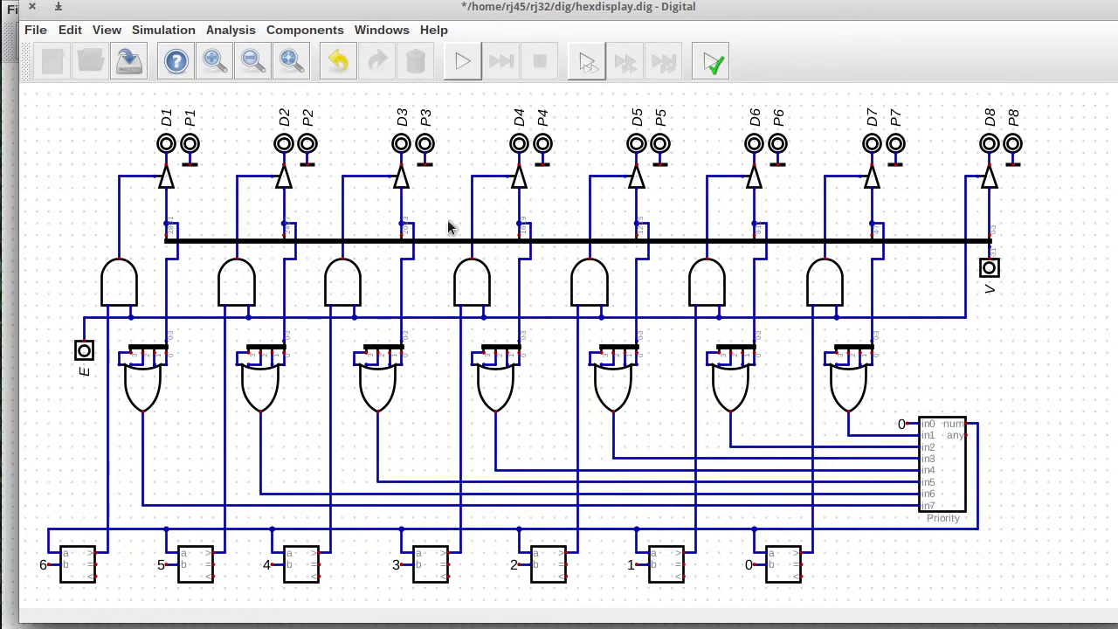
Step: Simulate the hexdisplay circuit with enable input E on and input V set to 0x5
click(462, 61)
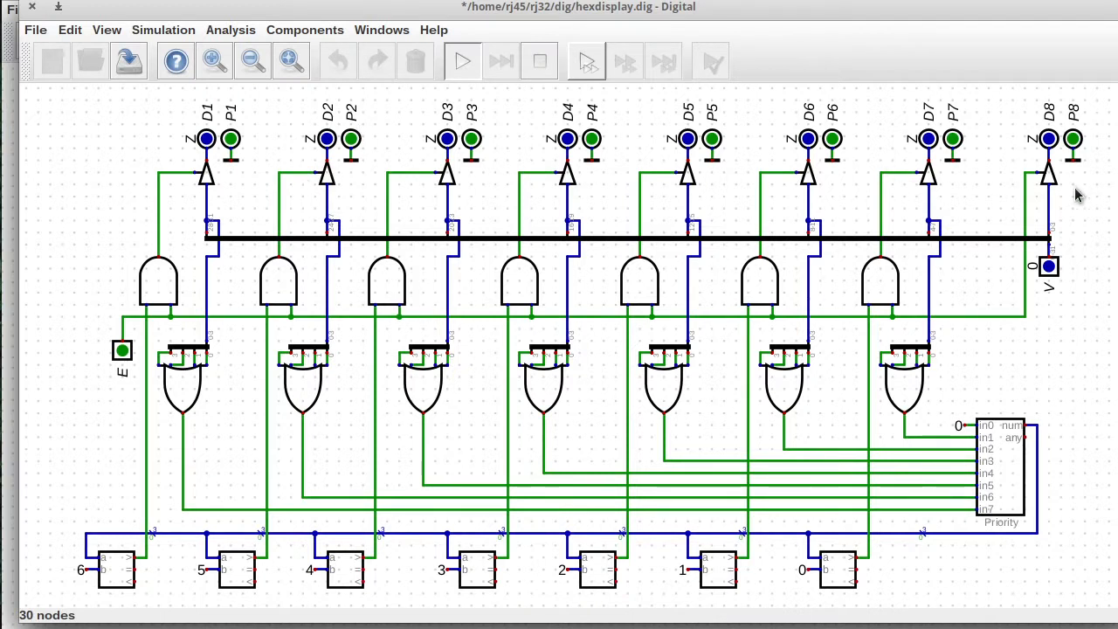
click(122, 352)
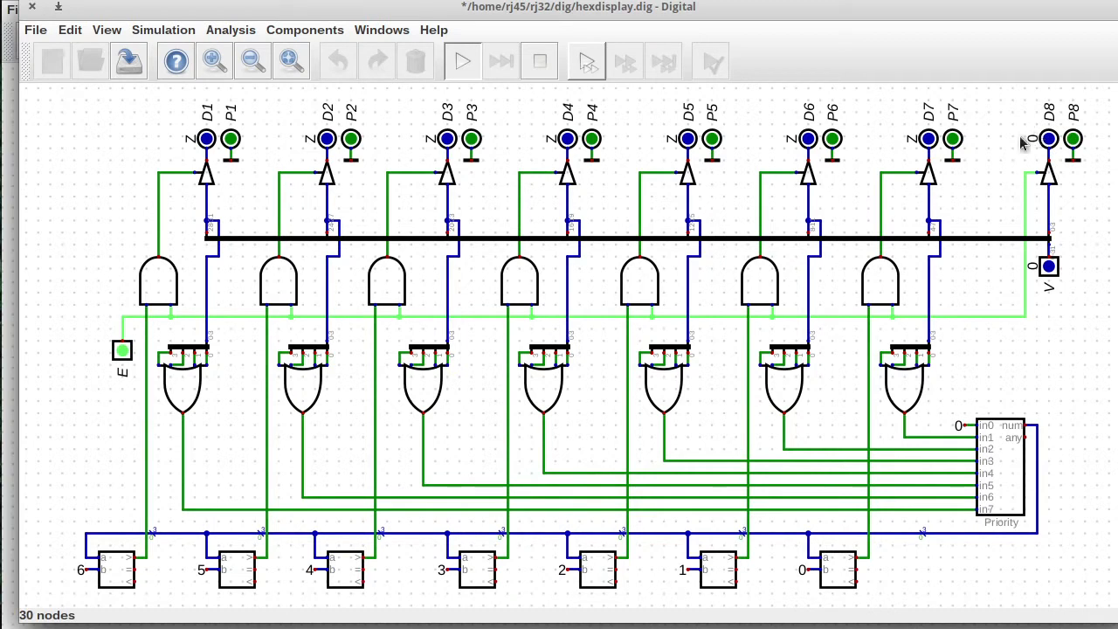
click(1051, 270)
drag(901, 255, 821, 429)
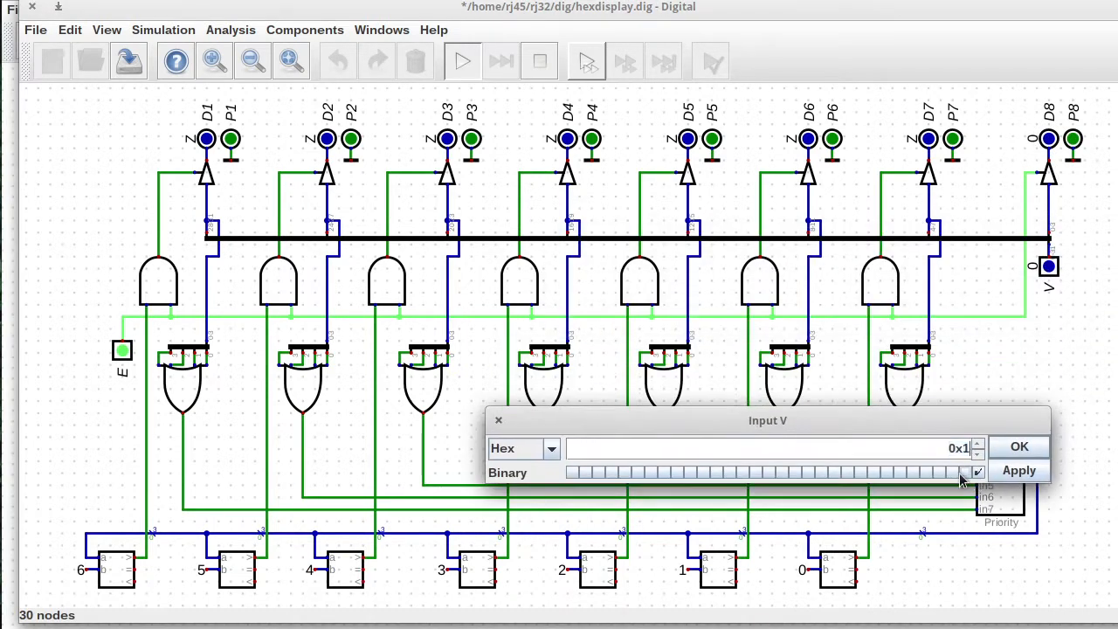
click(952, 471)
click(977, 472)
click(1018, 471)
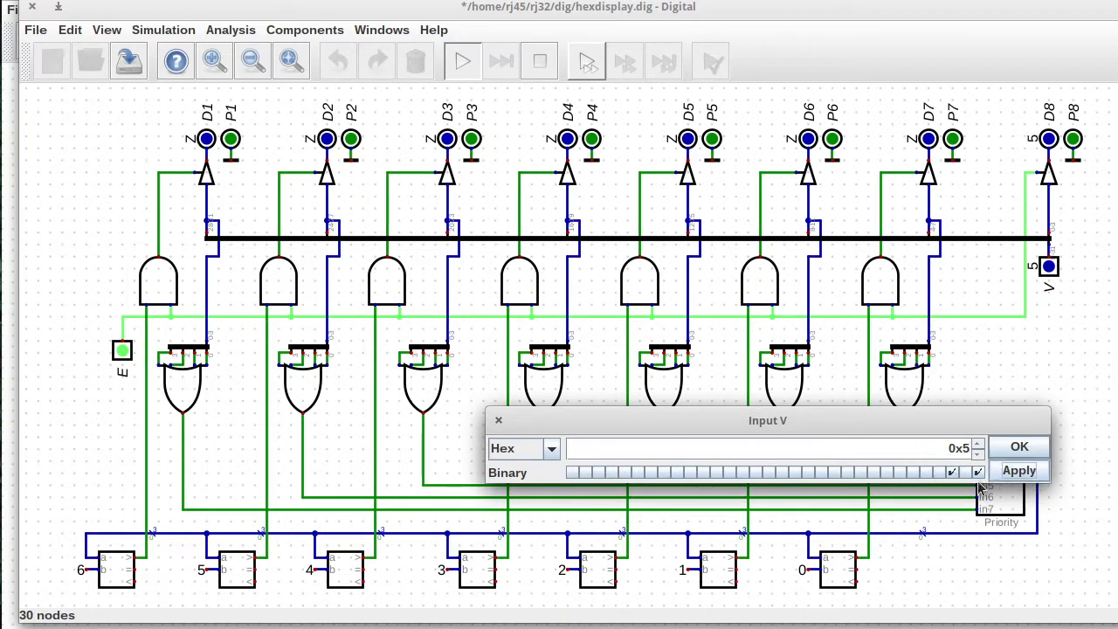
Step: Turn on two more bits of input V to apply the value 0x55
click(926, 472)
click(900, 471)
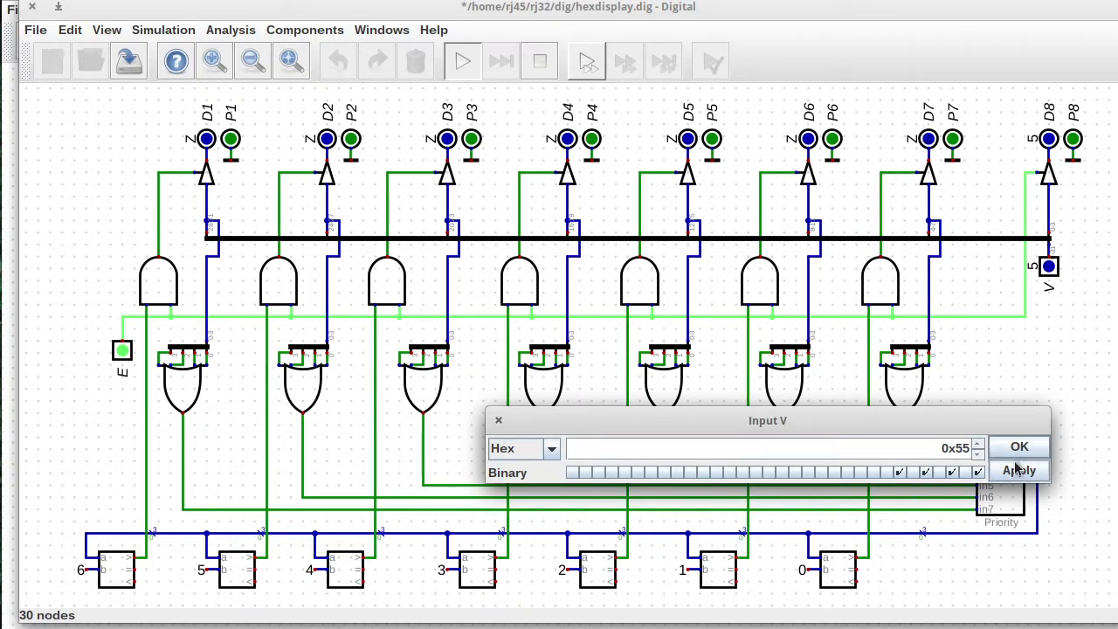
click(1018, 470)
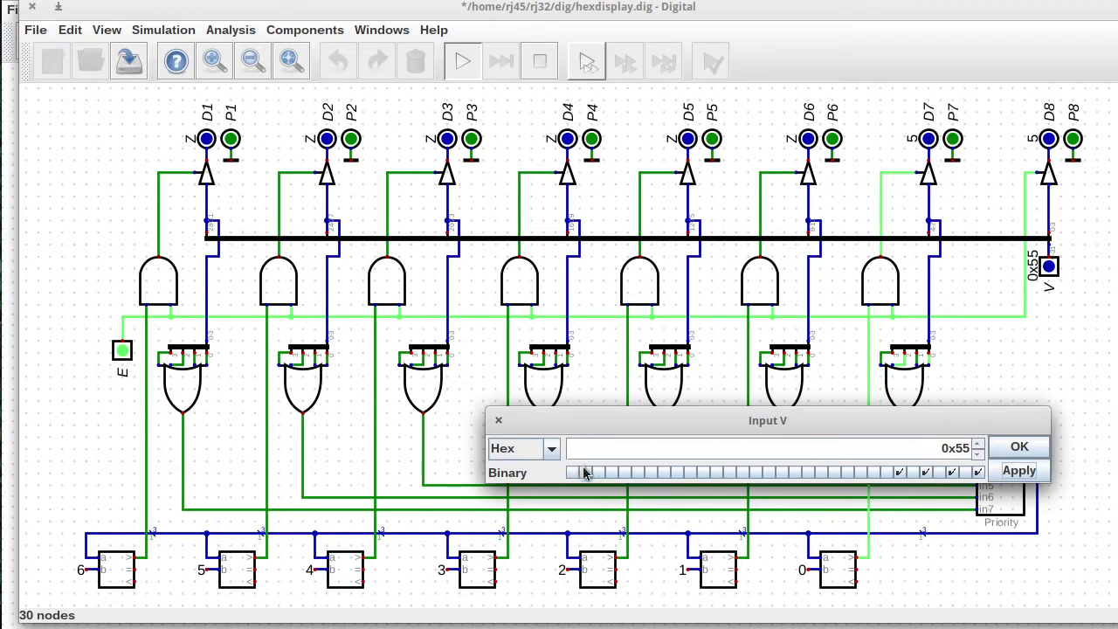
Step: Turn on the two highest bits of input V, apply 0xc0000055 and close the value dialog
click(572, 472)
click(585, 473)
click(1018, 470)
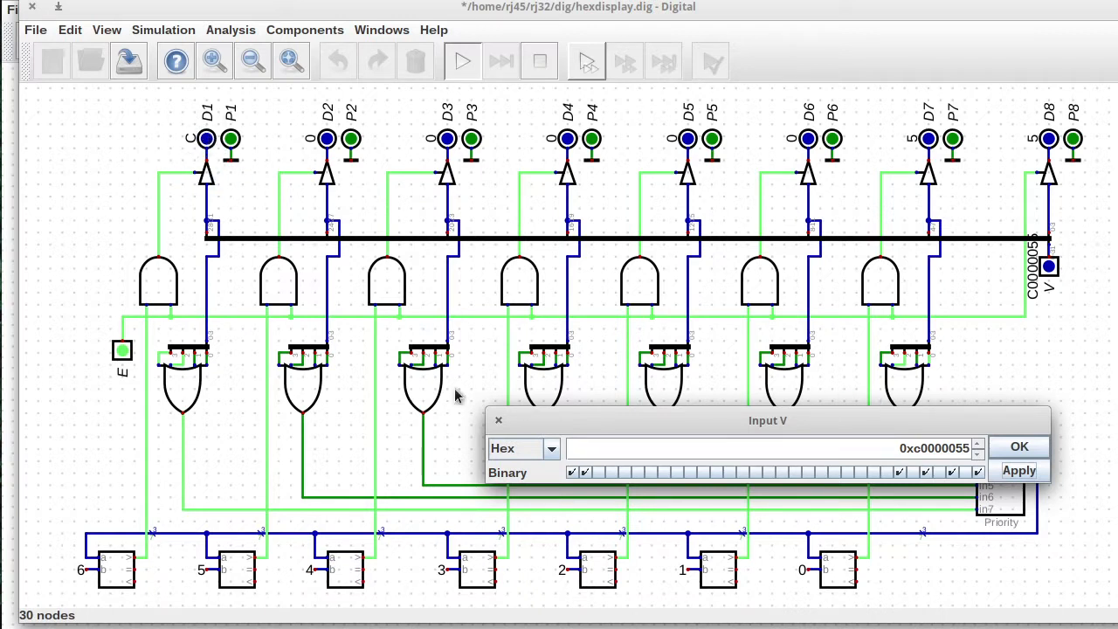
click(1019, 446)
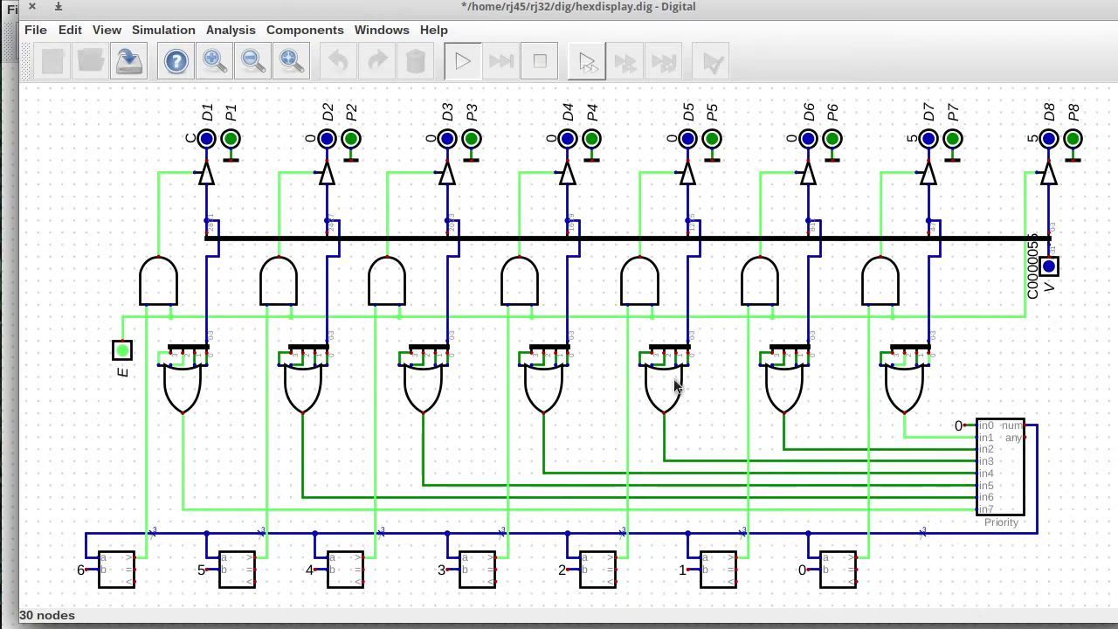
Step: Clear the two highest bits of input V and set middle bits to apply 0x1208055
click(1050, 268)
click(653, 299)
click(666, 298)
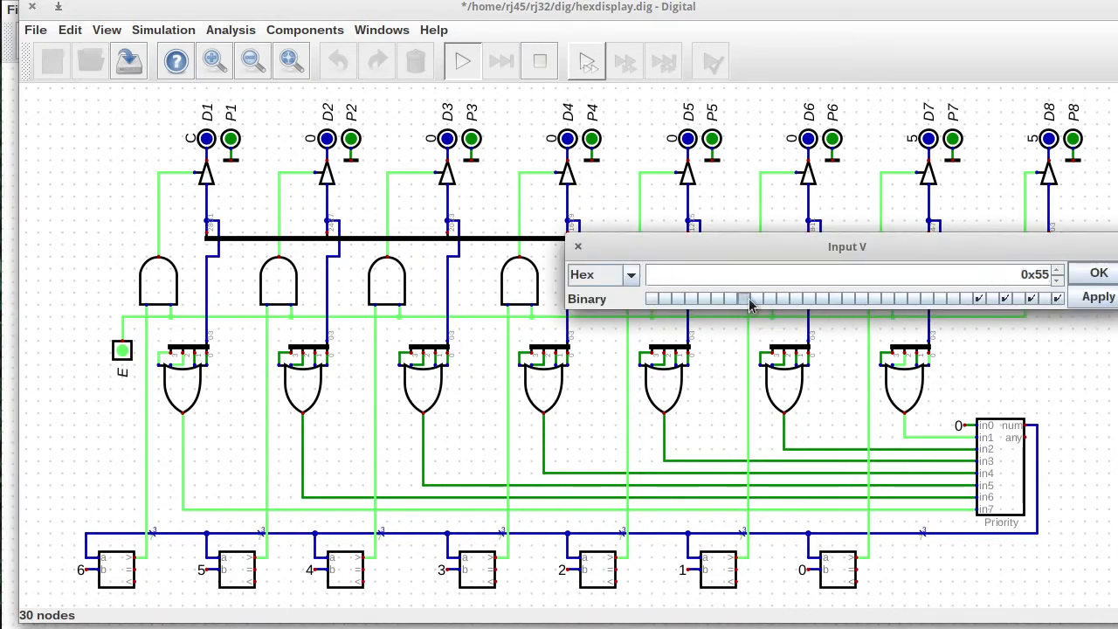
click(742, 299)
click(782, 299)
drag(882, 246, 916, 350)
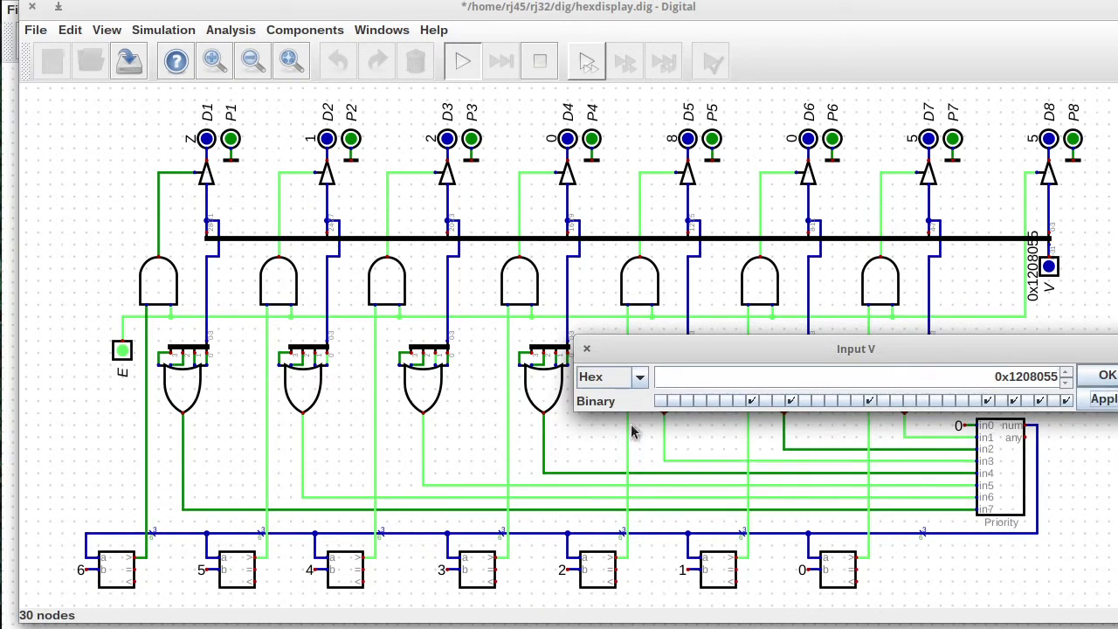
Step: Clear two upper bits of input V to apply 0x8055, and return to the front panel circuit
click(751, 400)
click(790, 400)
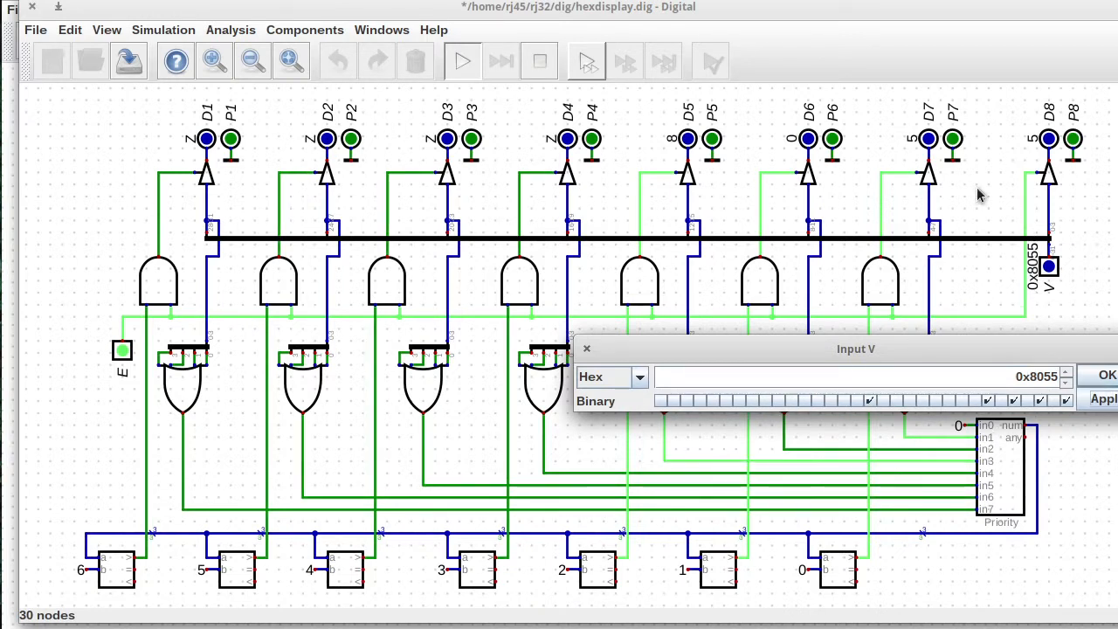
click(1108, 376)
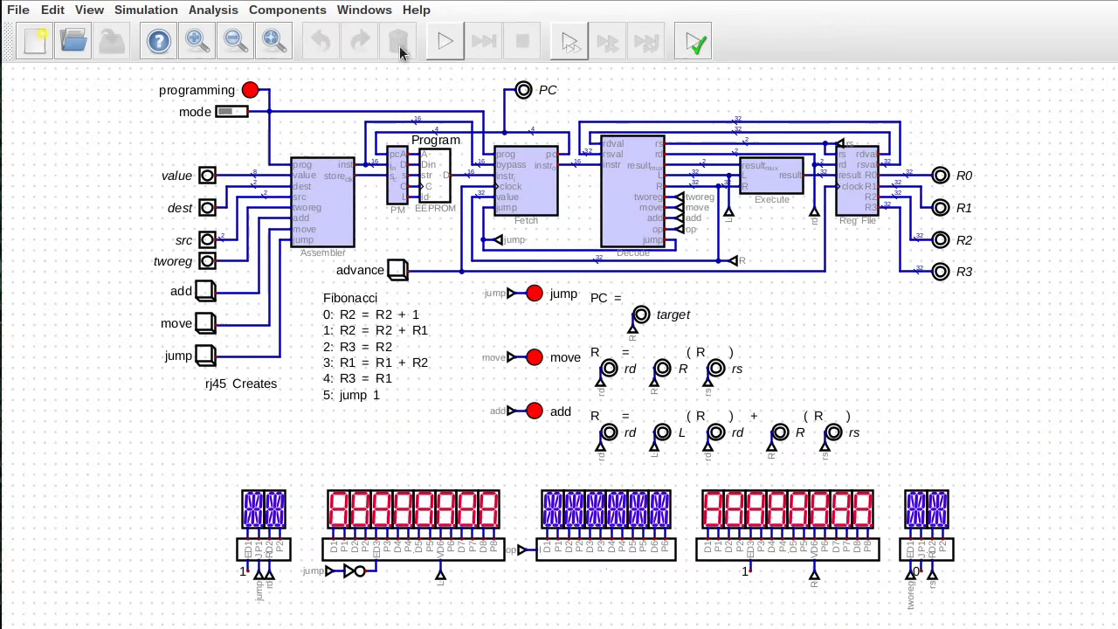
Step: Simulate the front panel circuit and examine the operand digits on the seven-segment displays
click(444, 41)
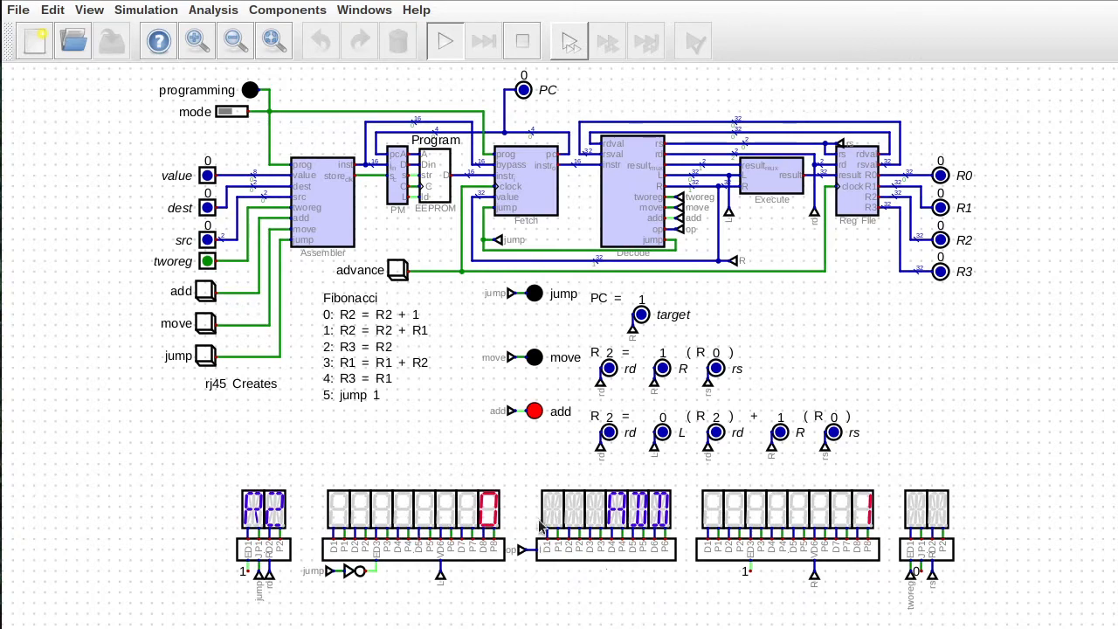
ctrl+scroll(539, 524, up, 2)
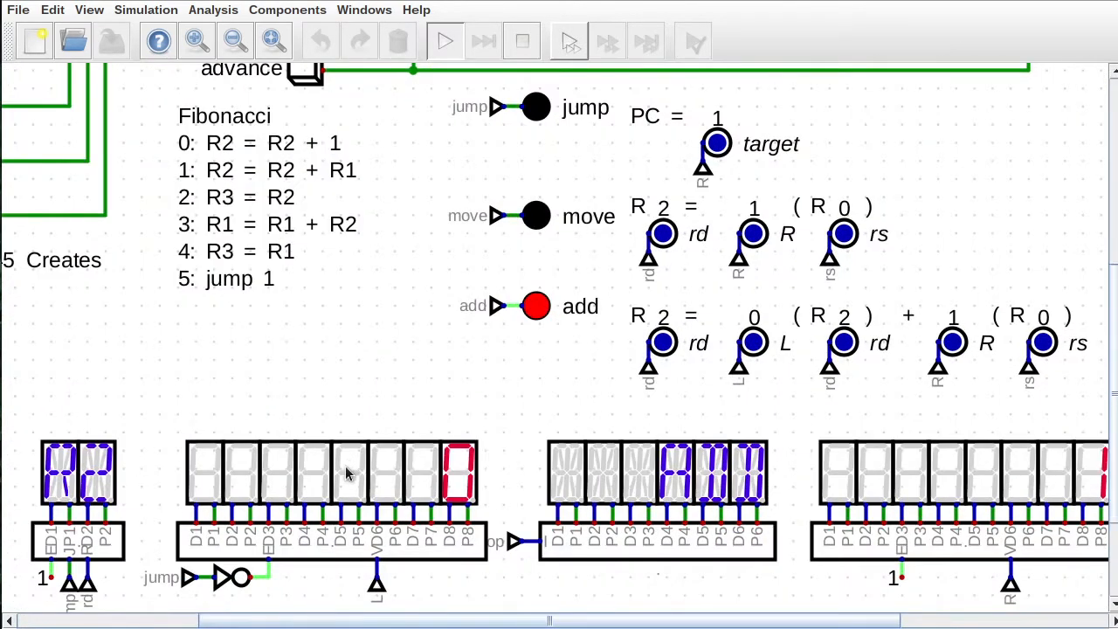
ctrl+scroll(346, 473, down, 2)
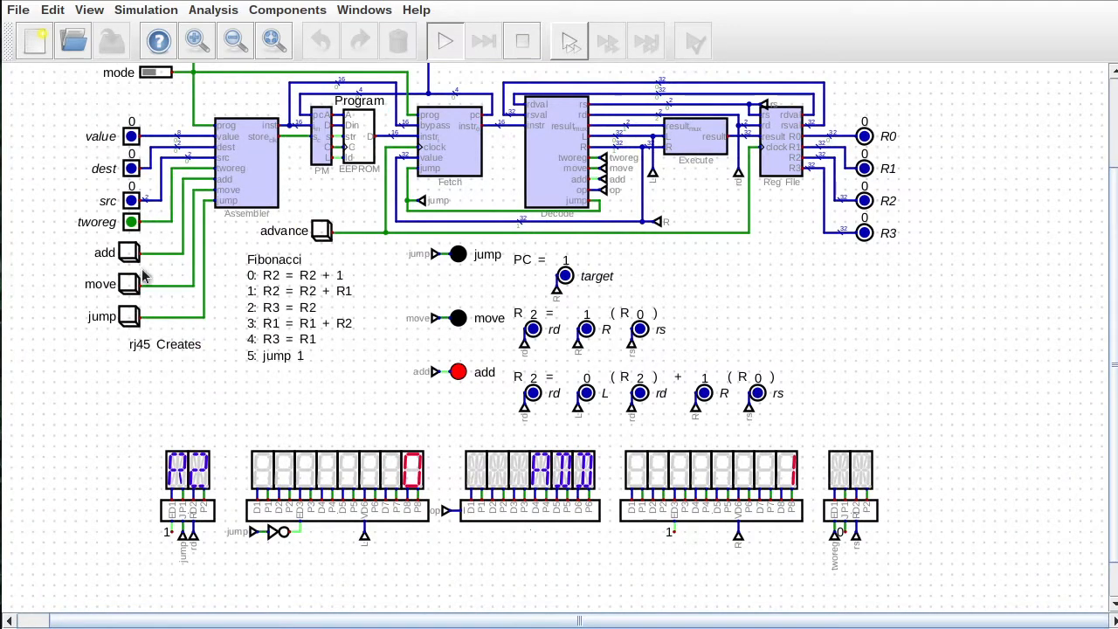
Step: Open the recent circuit parabin2bcd.dig
click(17, 9)
mouse_move(219, 127)
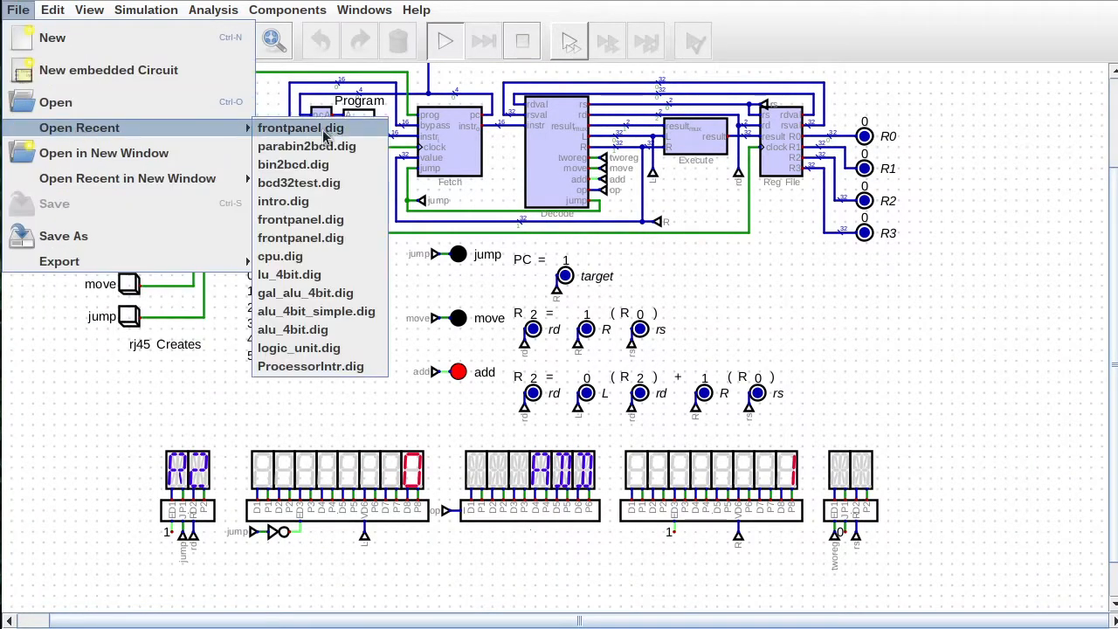
click(276, 147)
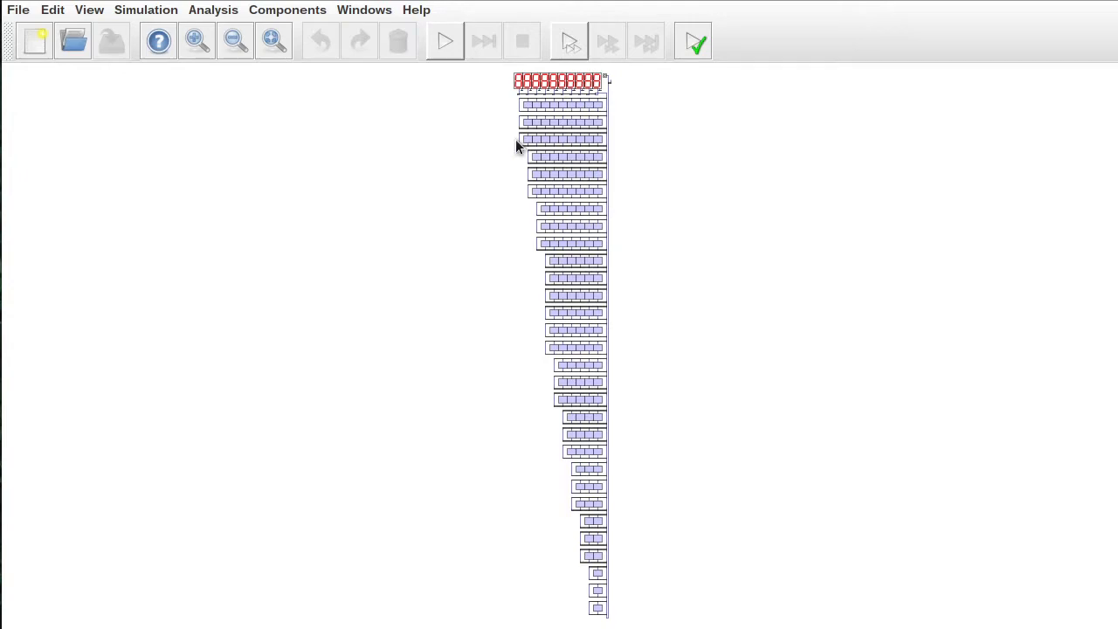
scroll(559, 122, up, 5)
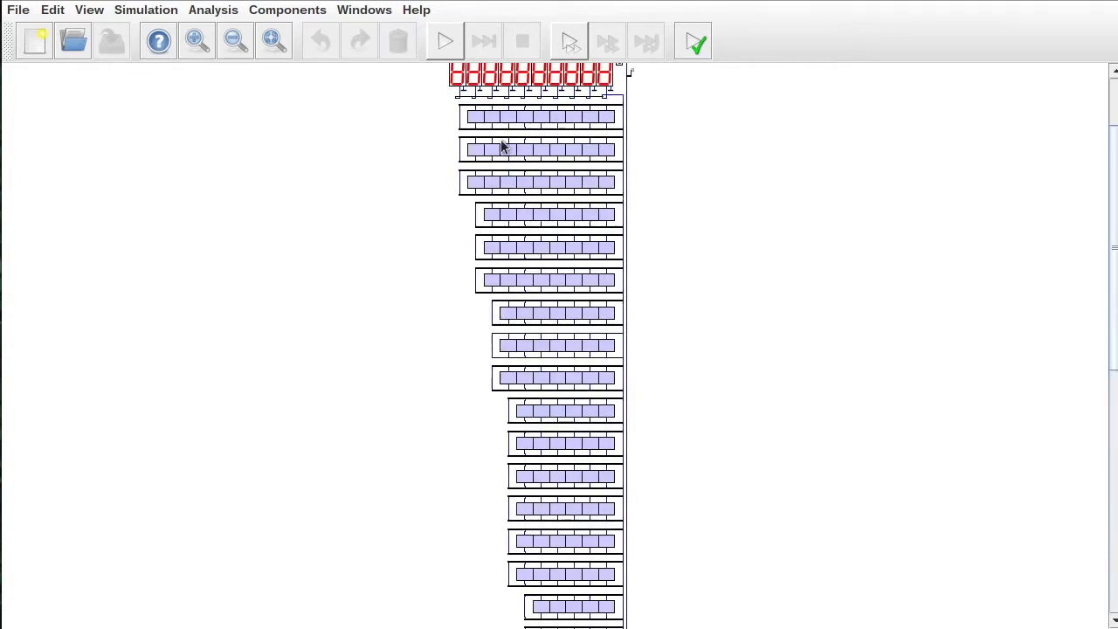
drag(1110, 219, 1066, 207)
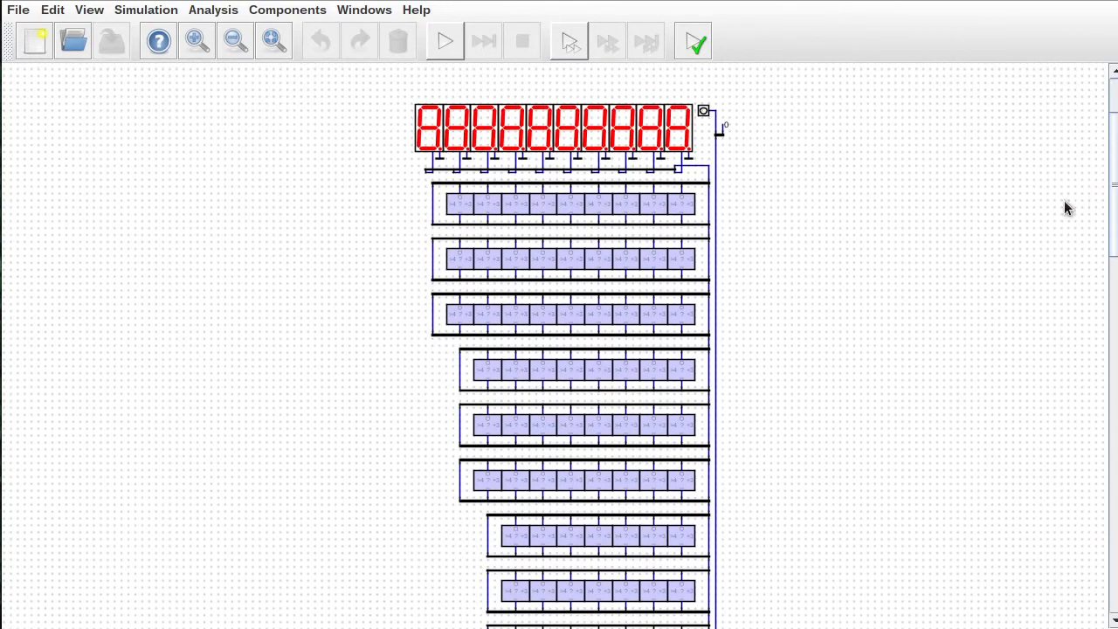
scroll(520, 138, up, 1)
scroll(521, 138, up, 2)
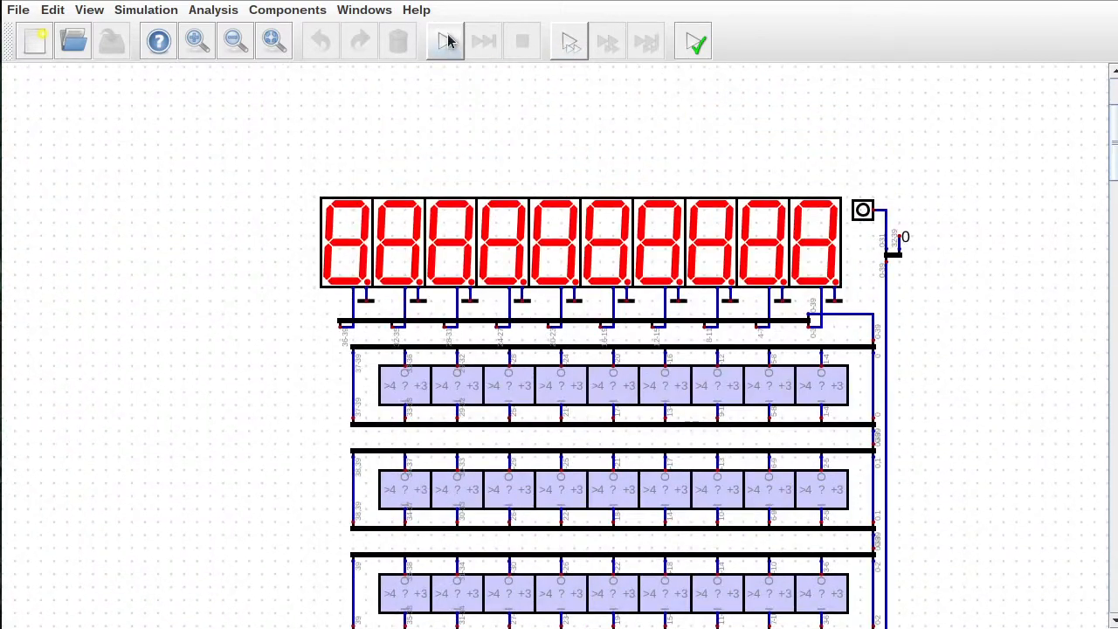
click(446, 42)
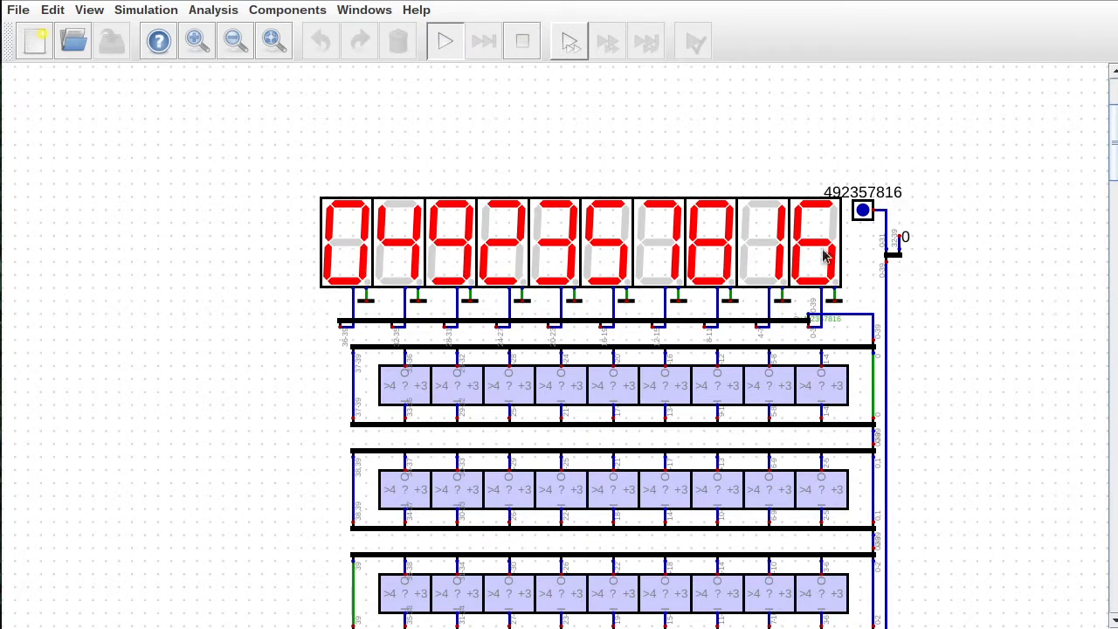
click(863, 210)
click(319, 142)
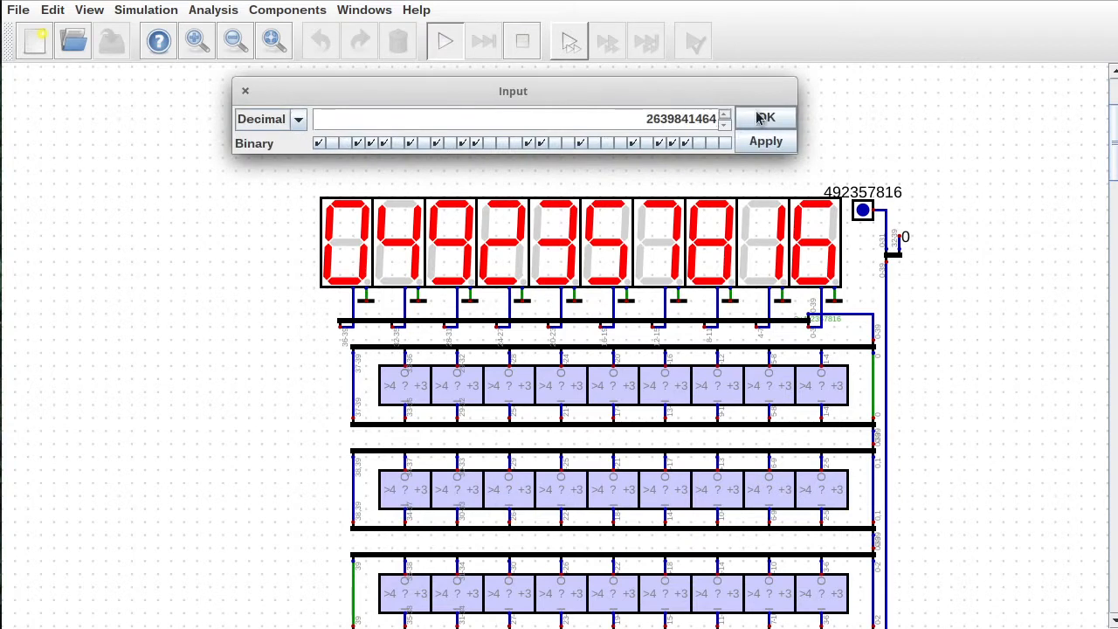
click(766, 141)
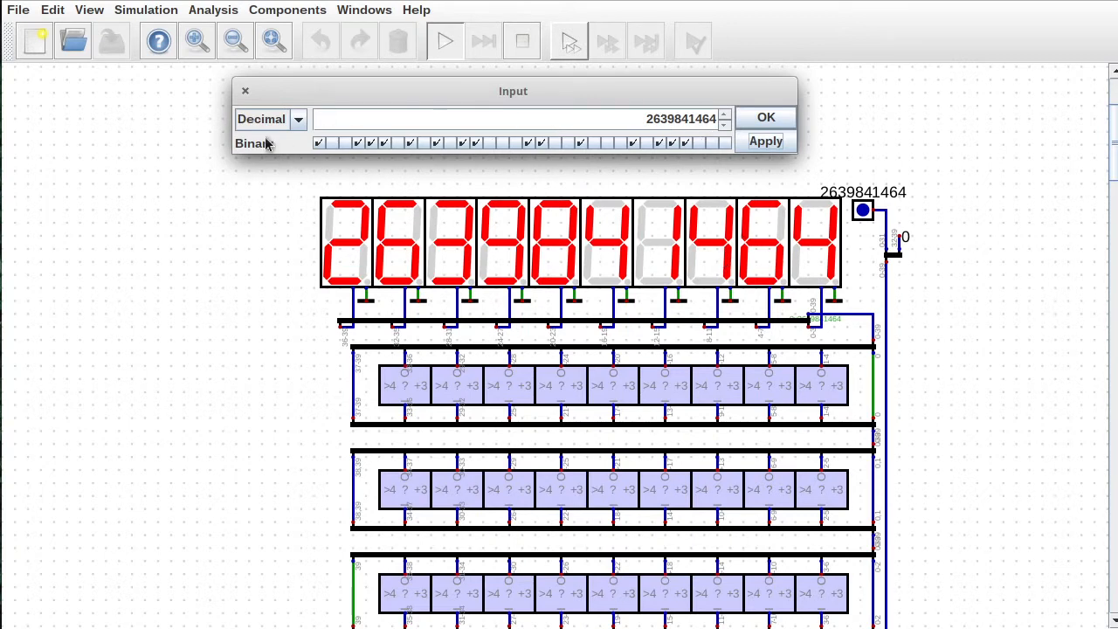
Step: Set the circuit's input to decimal 123456789 and close the value dialog
click(766, 120)
text(123456789)
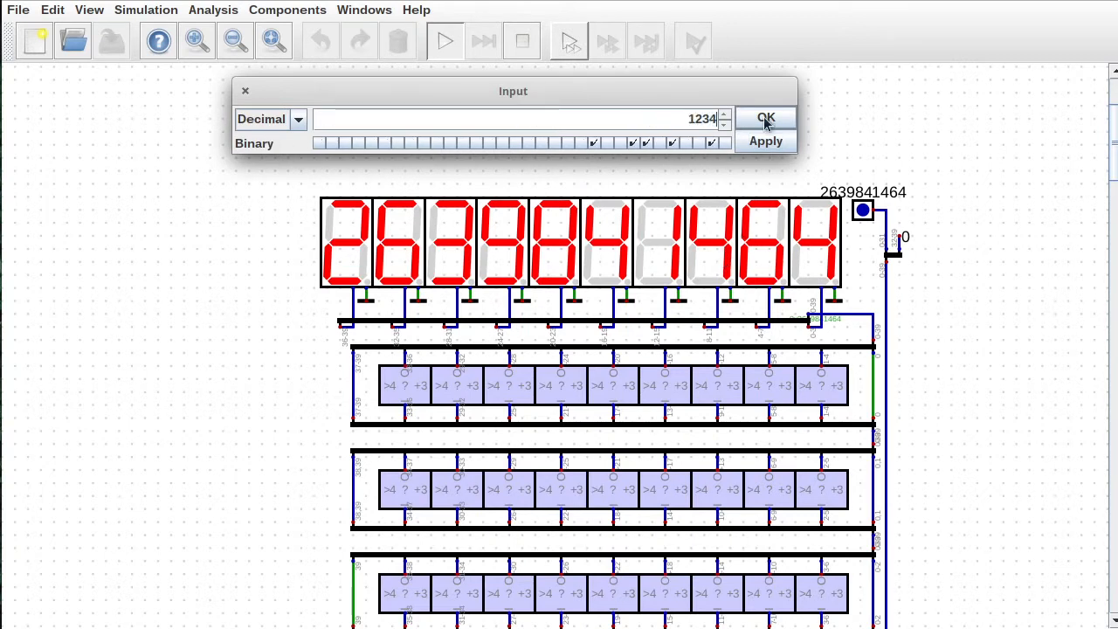
click(756, 143)
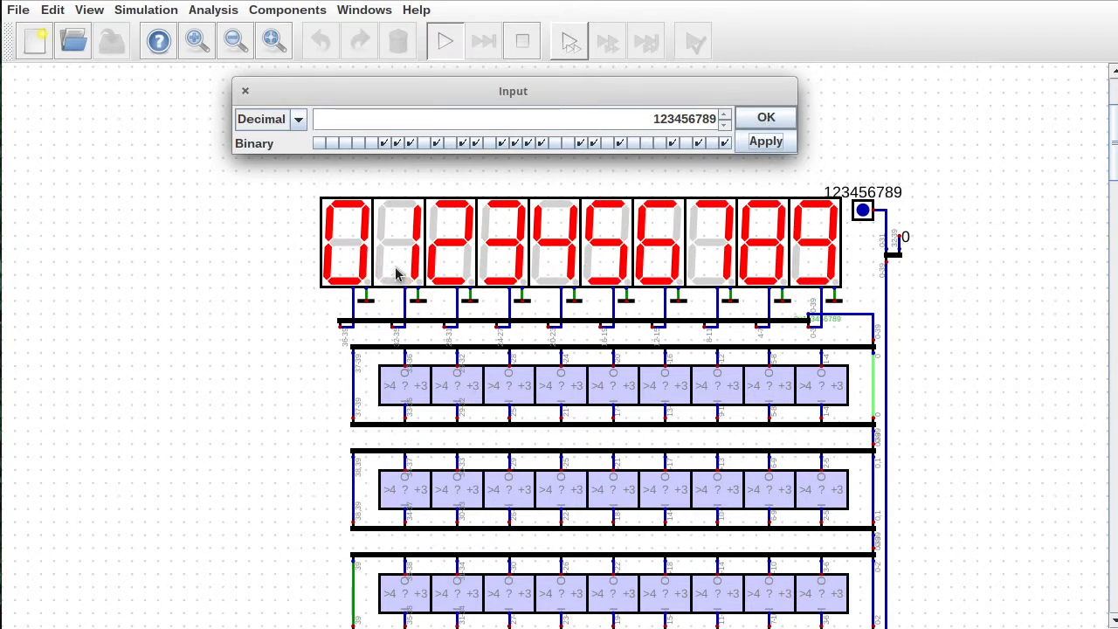
click(766, 117)
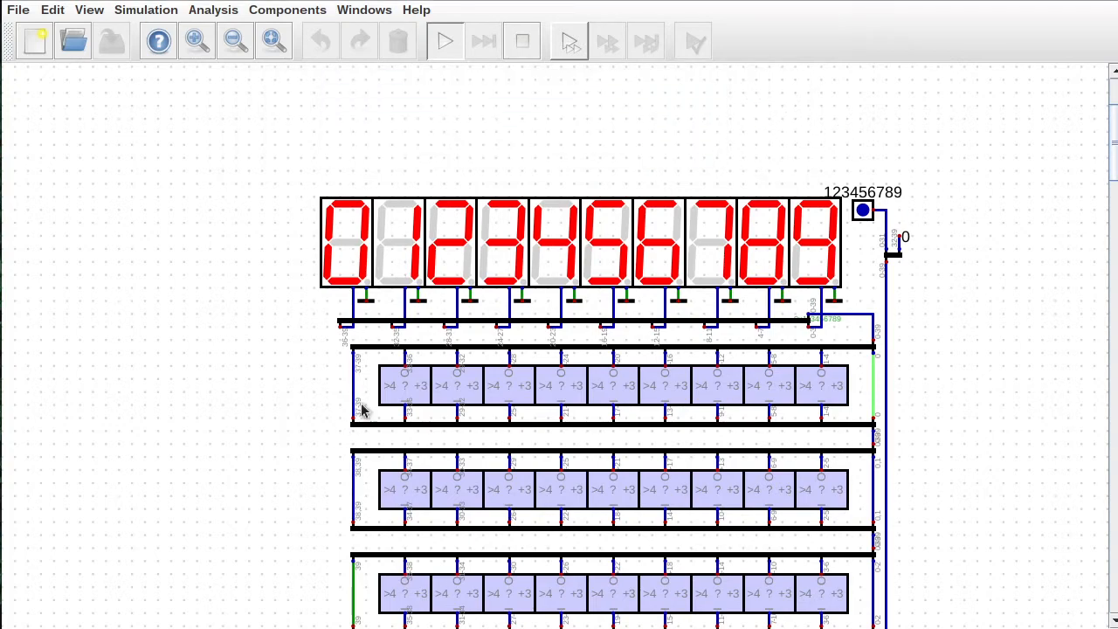
Step: Stop the simulation, inspect the gt4add3 circuit inside a ">4 ? +3" block, and close it
click(524, 42)
key(alt+Tab)
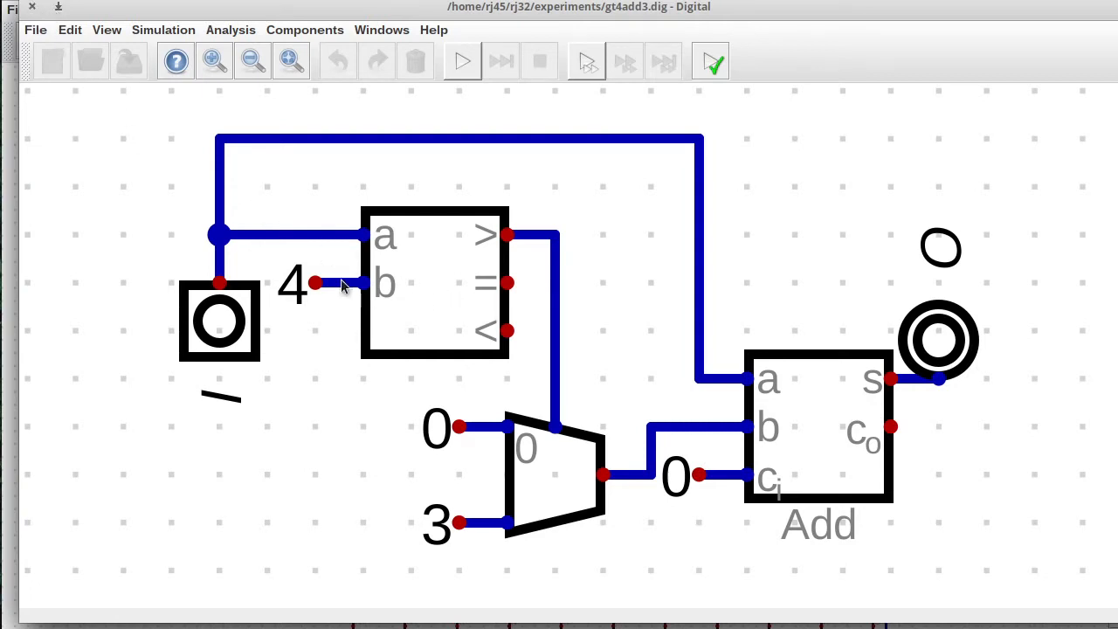
click(32, 6)
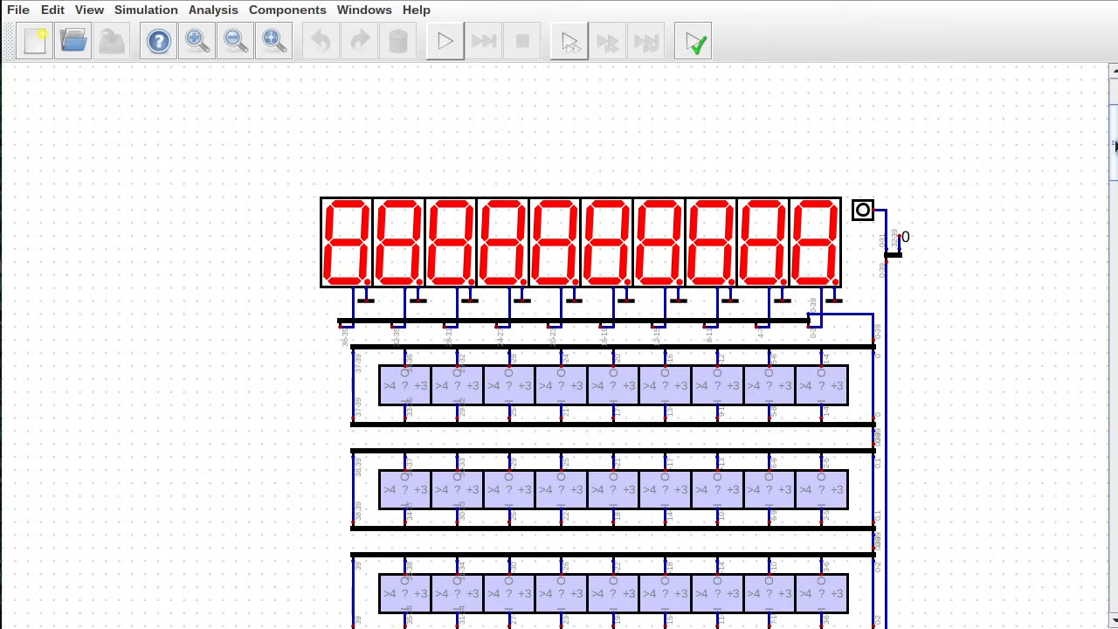
Step: Examine the upper rows of ">4 ? +3" blocks and how their bit ranges shift from row to row
drag(1115, 142, 1115, 161)
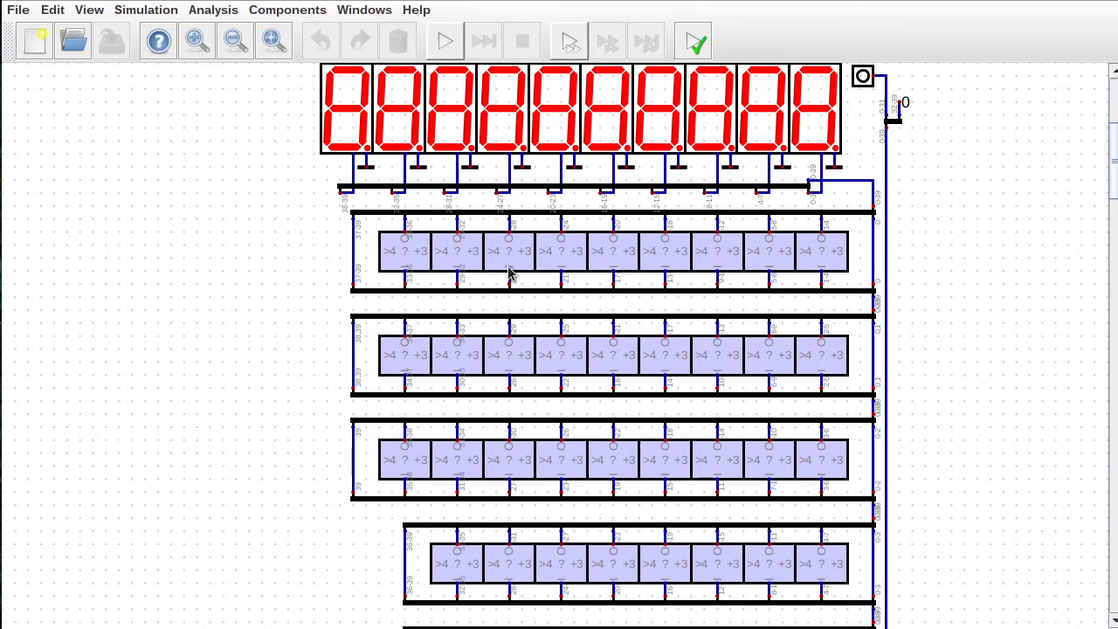
scroll(876, 288, up, 4)
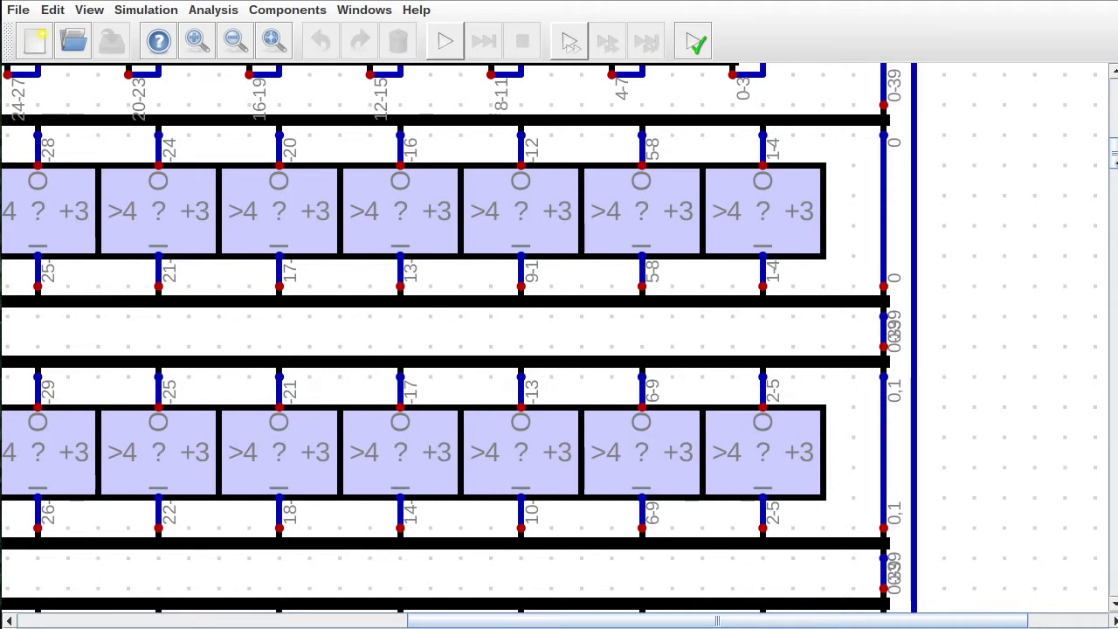
scroll(451, 339, down, 5)
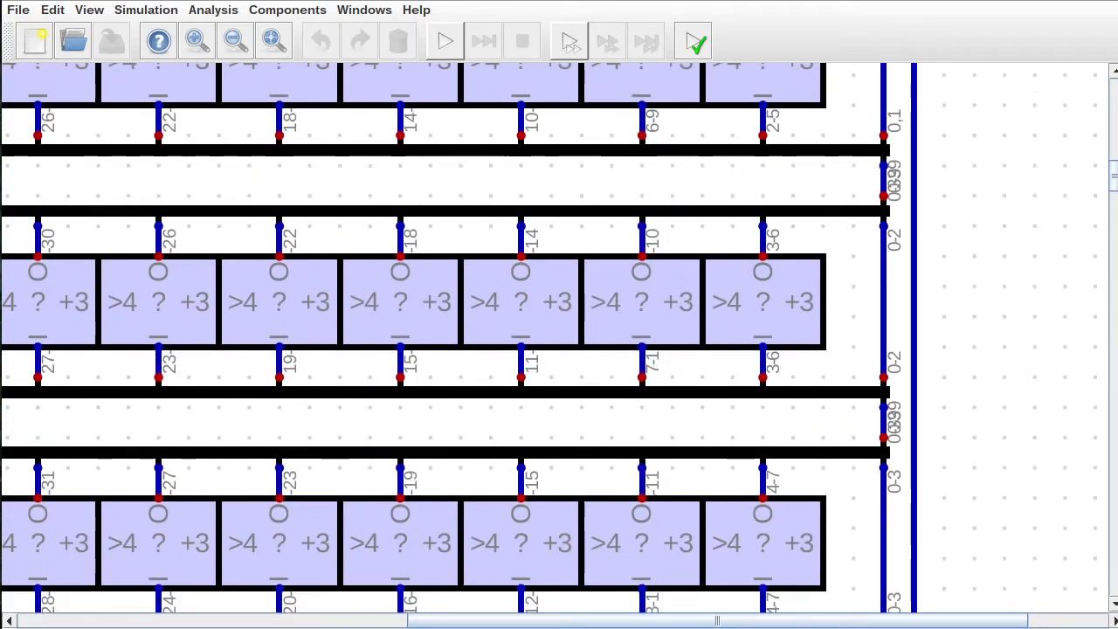
Step: Examine the remaining rows of ">4 ? +3" blocks down to the last single-block row and back up to the display
scroll(955, 149, down, 6)
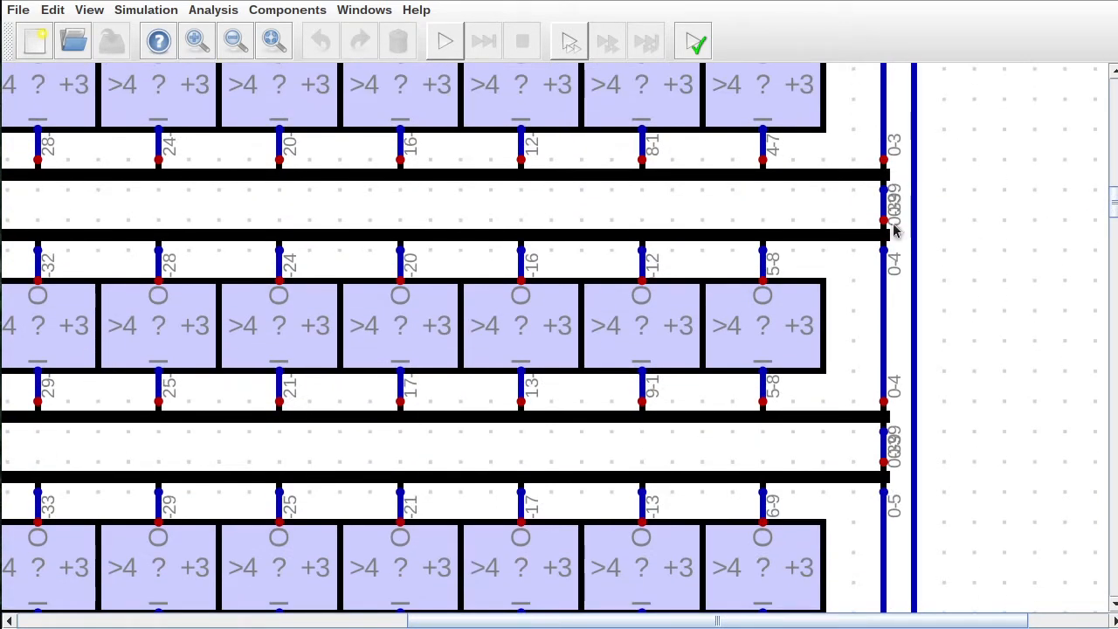
scroll(745, 310, down, 3)
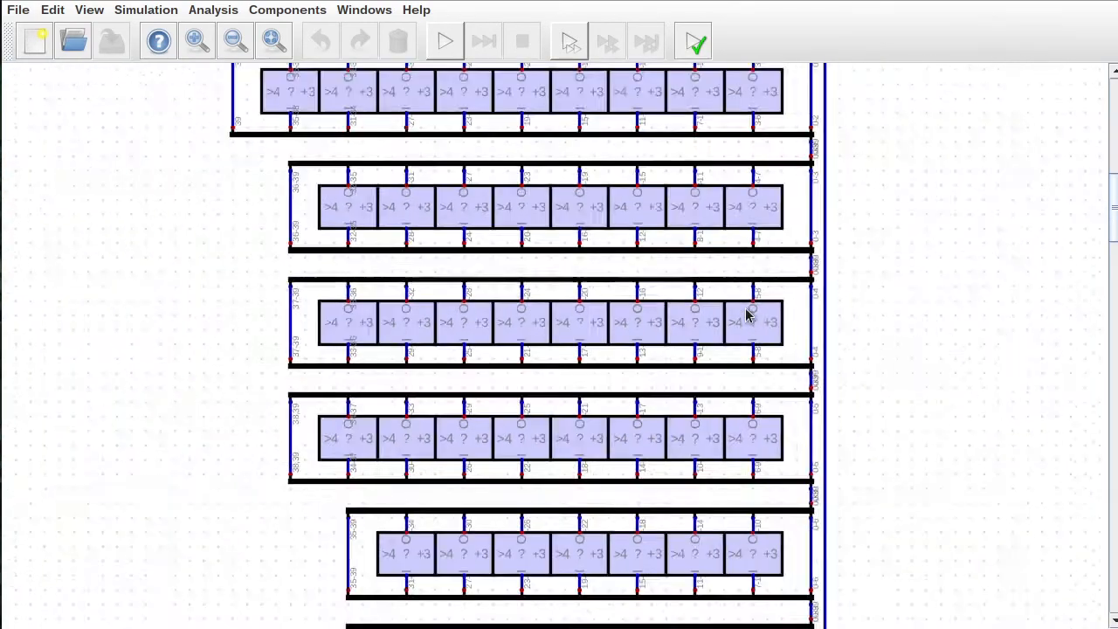
scroll(747, 317, down, 2)
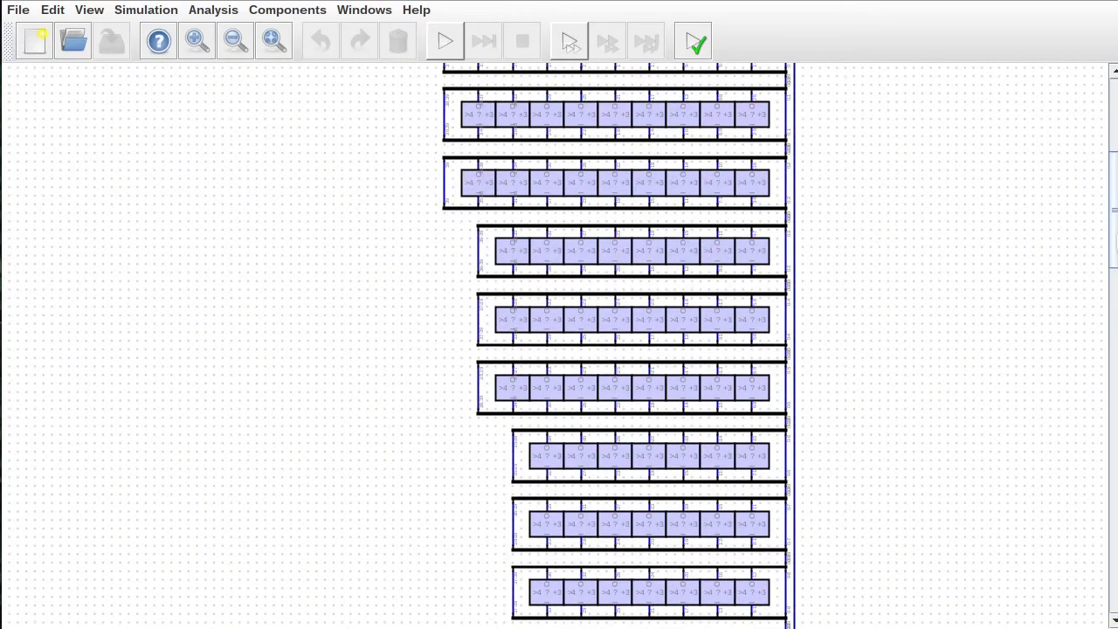
drag(1114, 232, 1114, 572)
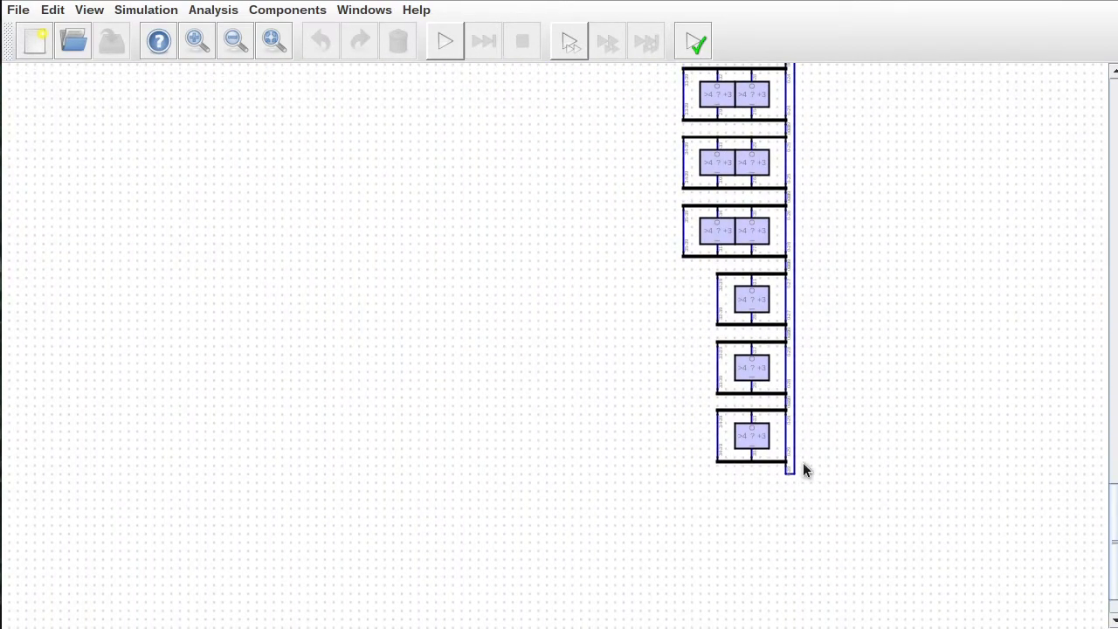
scroll(803, 470, up, 4)
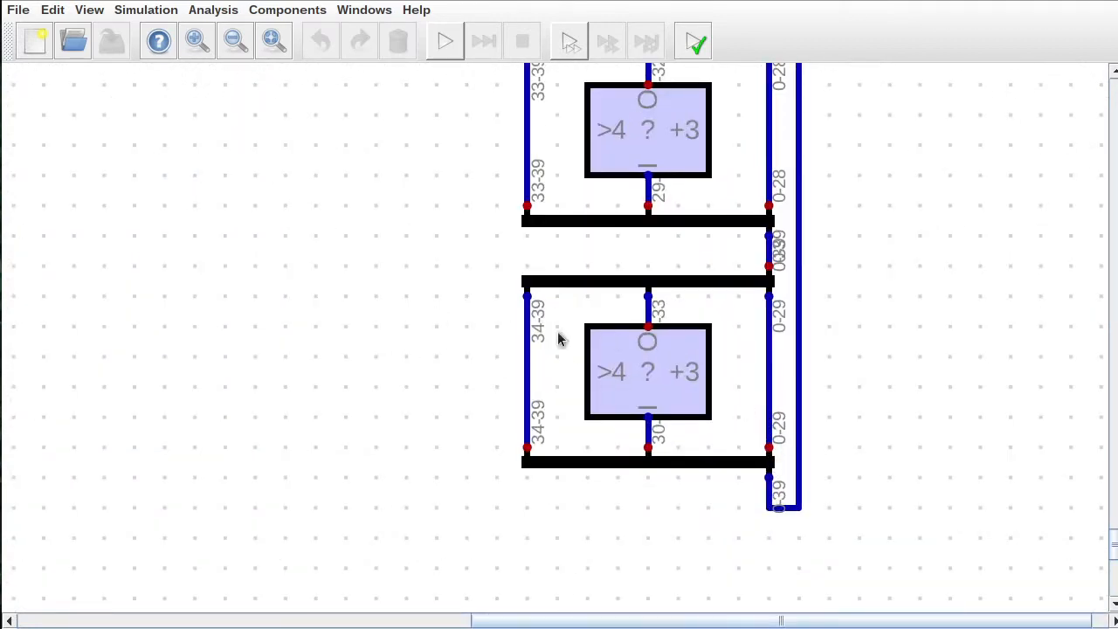
scroll(609, 350, down, 3)
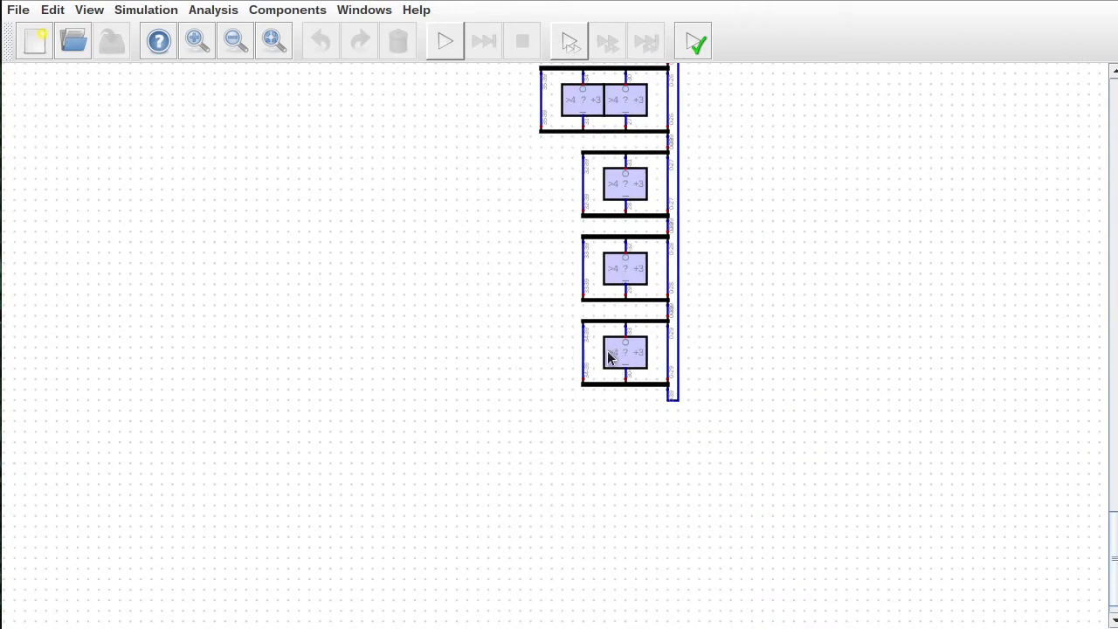
scroll(591, 410, up, 5)
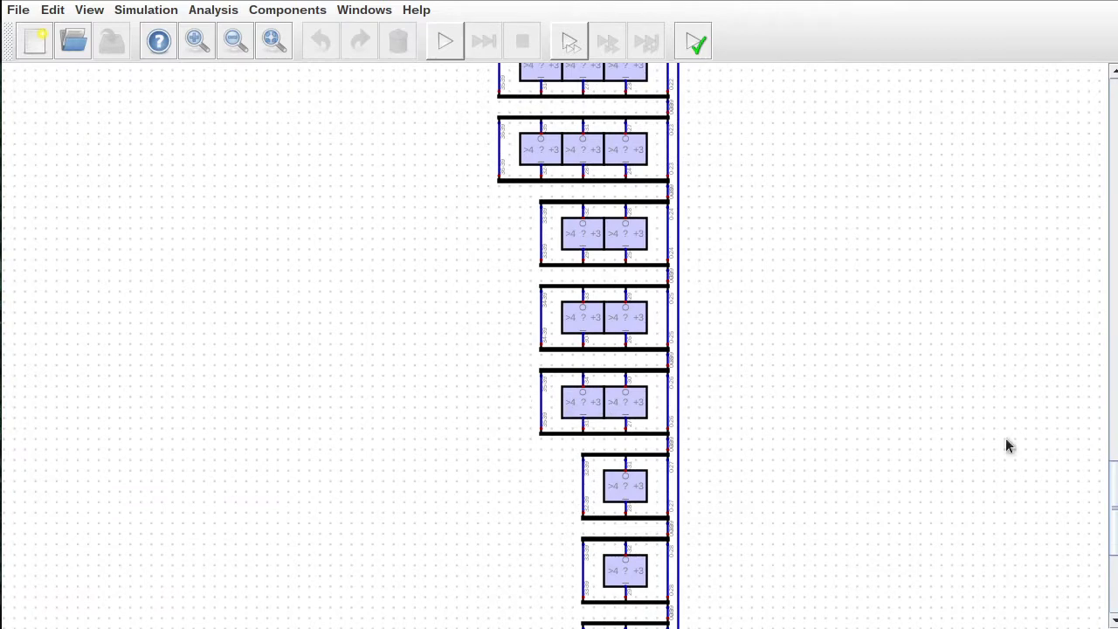
drag(1115, 497, 1029, 274)
scroll(884, 309, down, 4)
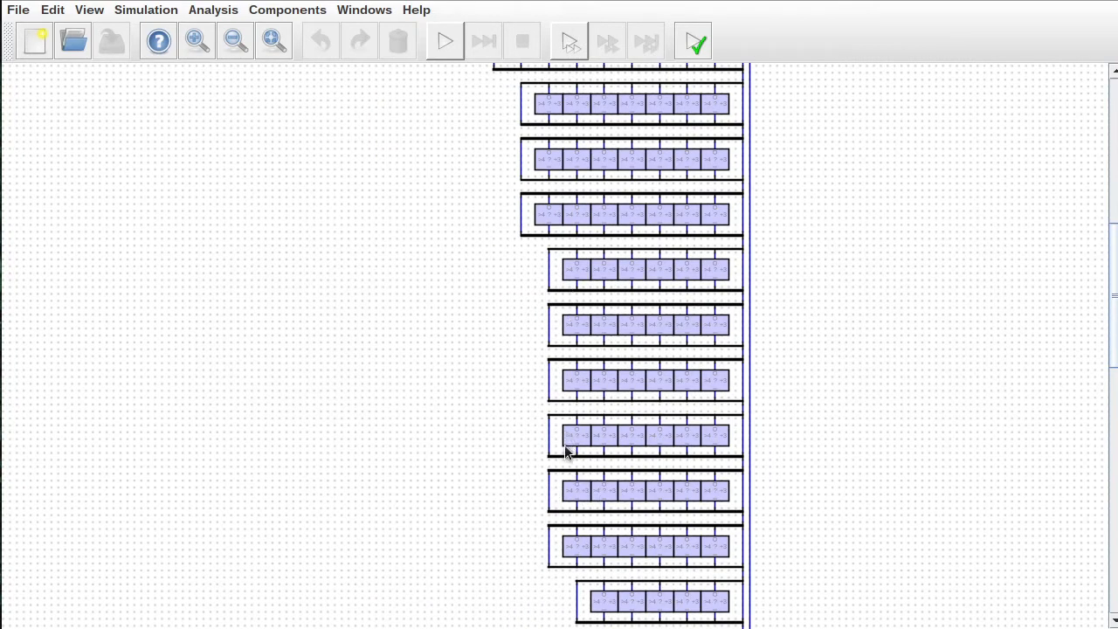
drag(1112, 282, 871, 222)
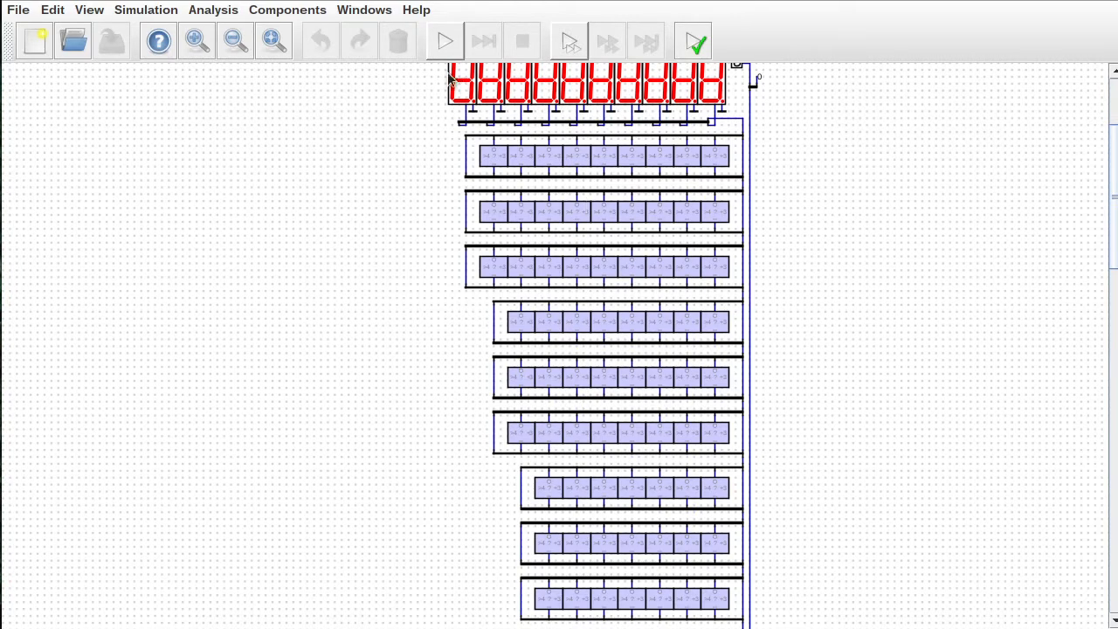
drag(1105, 171, 675, 151)
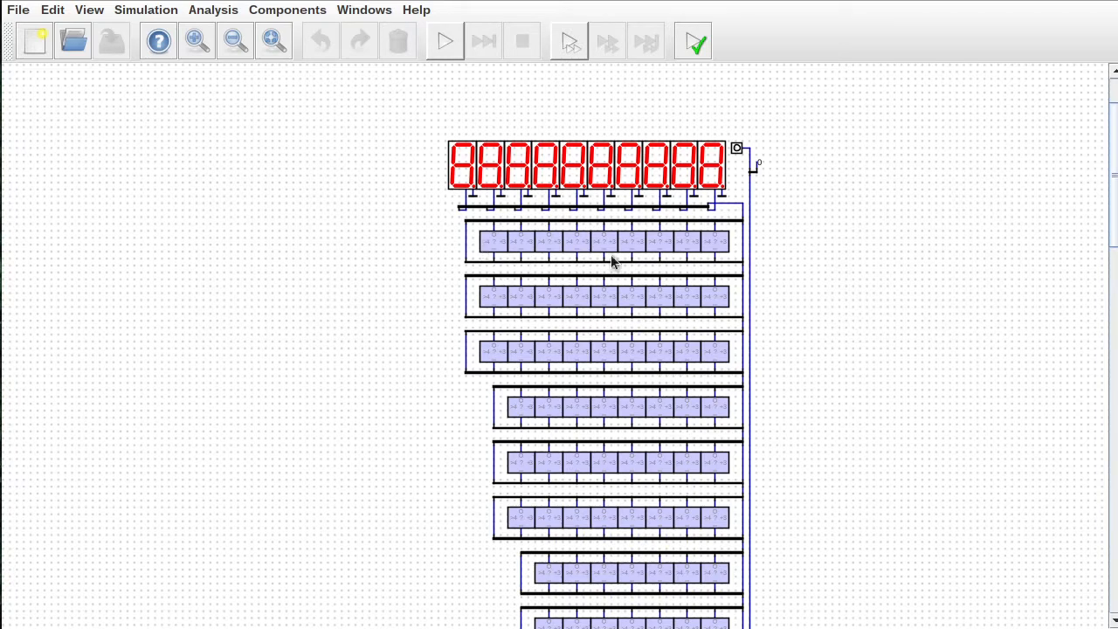
drag(1112, 130, 1063, 104)
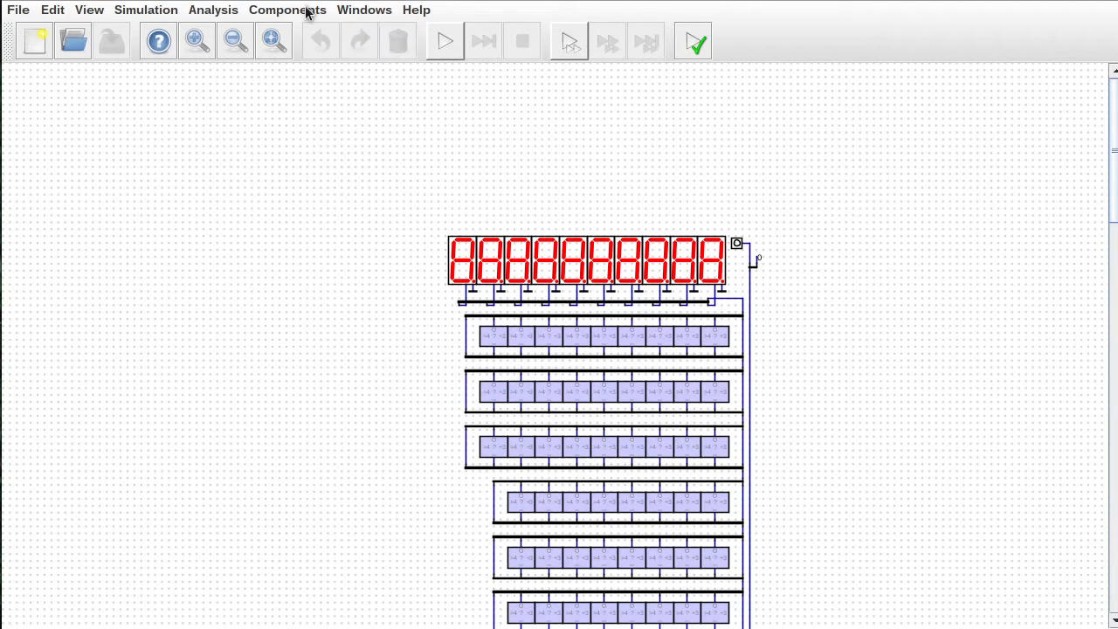
Step: Open the recently used serial converter circuit bin2bcd.dig
click(19, 10)
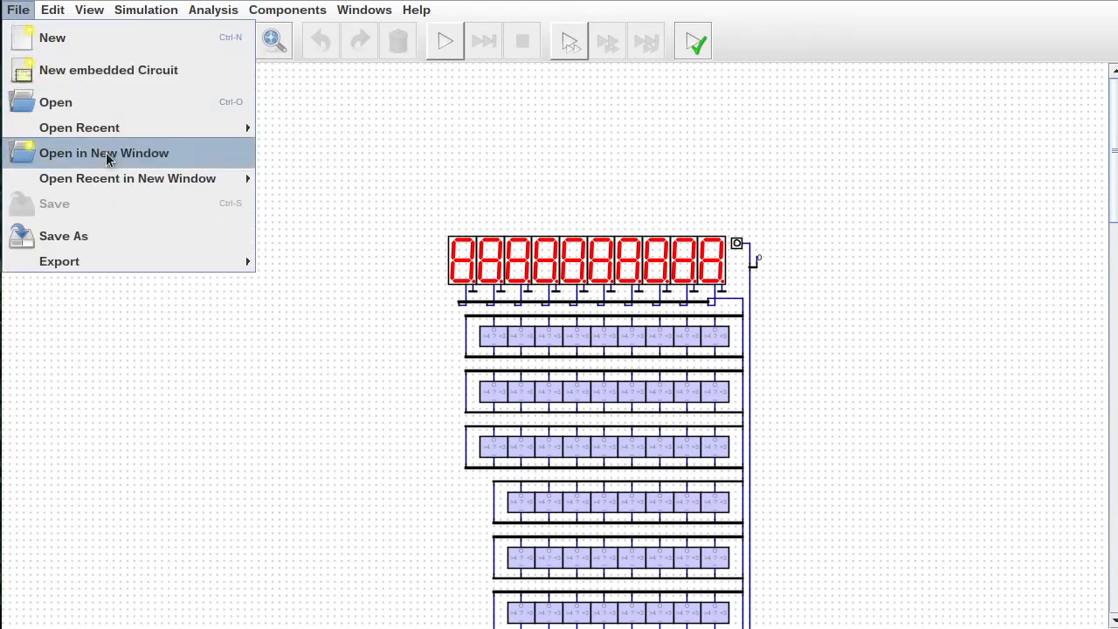
mouse_move(136, 130)
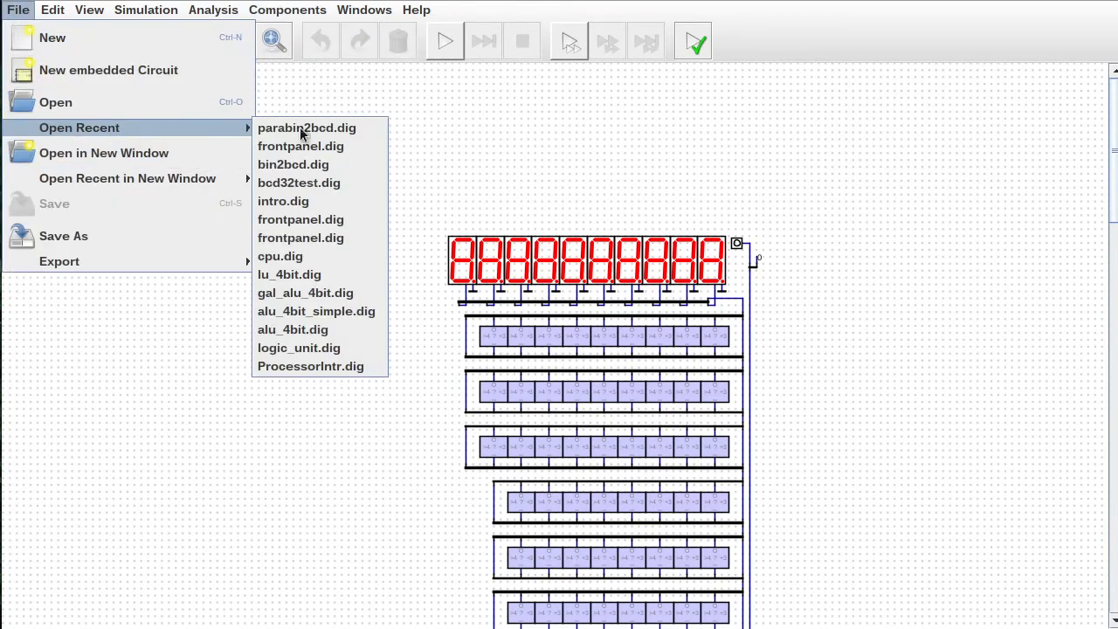
click(349, 132)
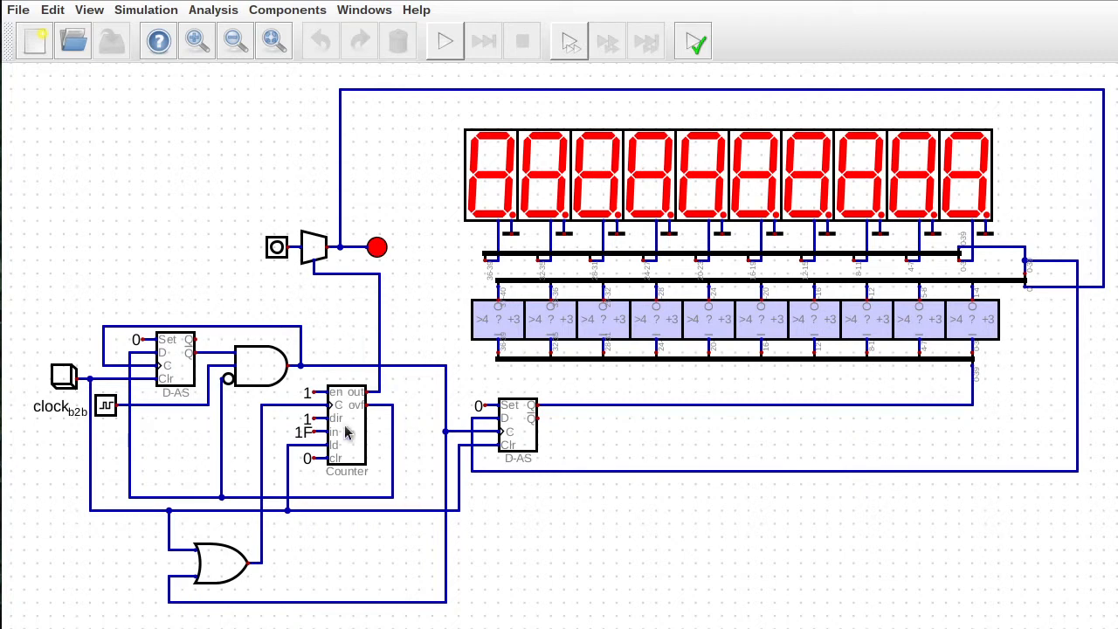
Step: Start the simulation and trigger the b2b clock twice to convert the input value 412597816
click(439, 51)
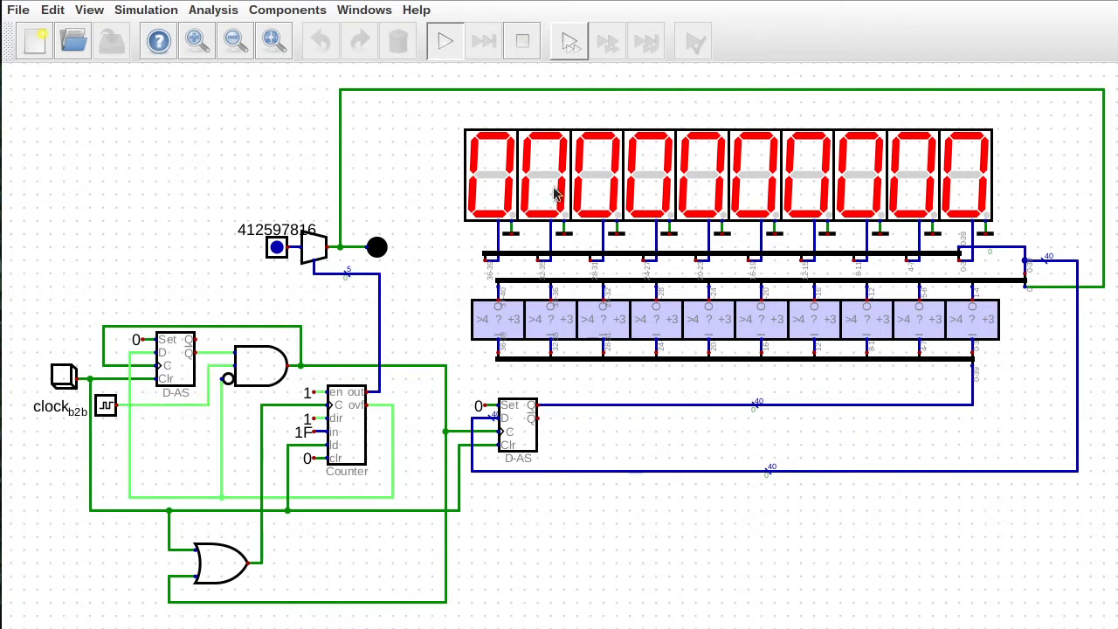
click(61, 380)
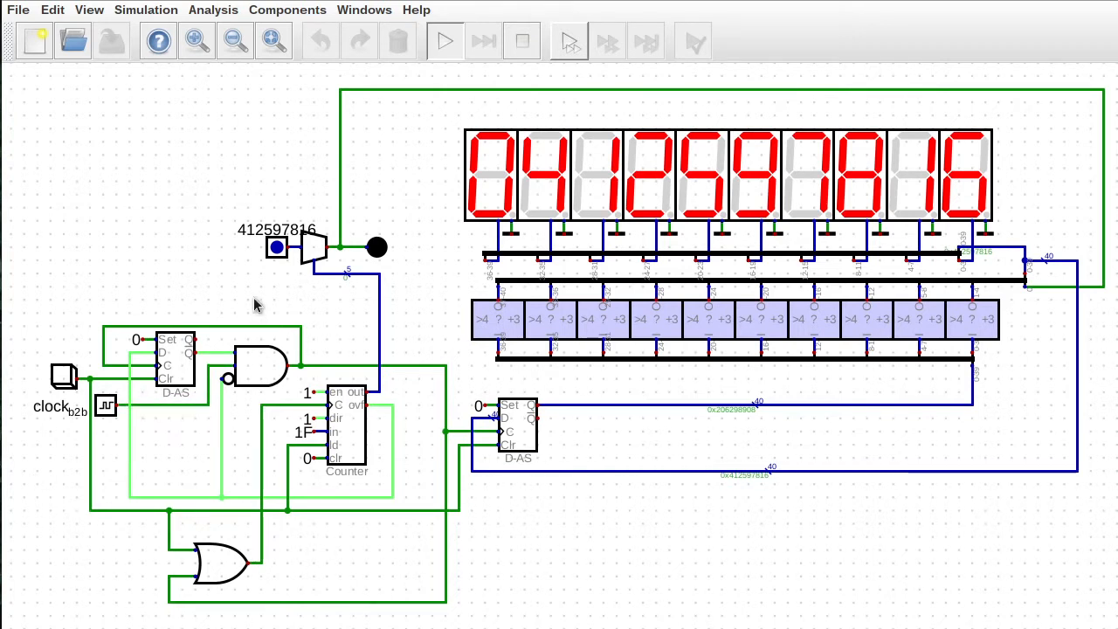
click(70, 380)
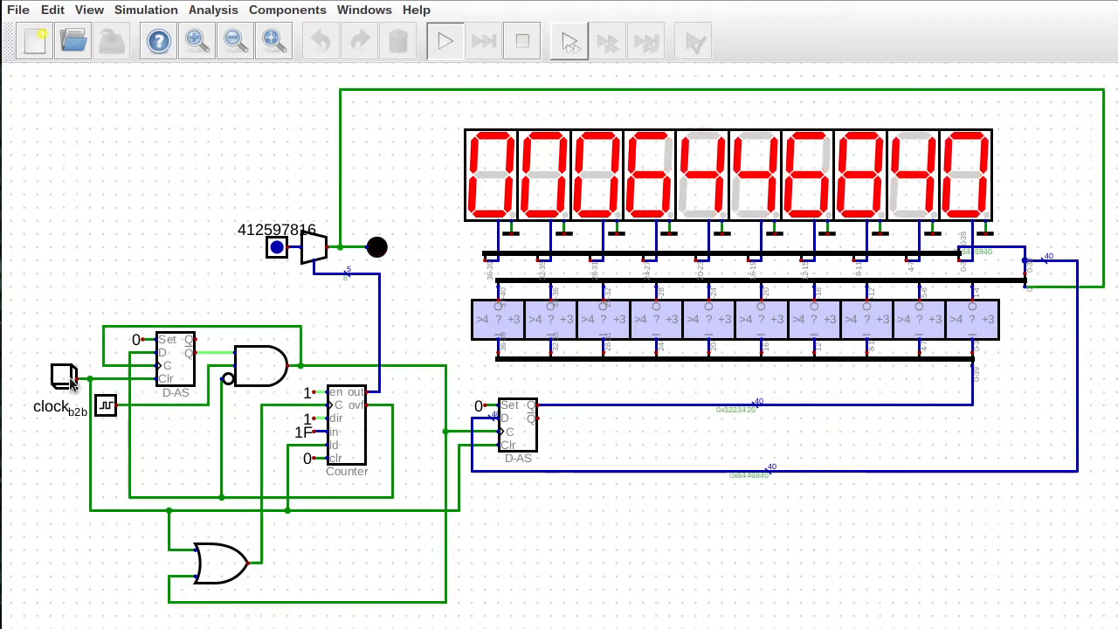
click(276, 248)
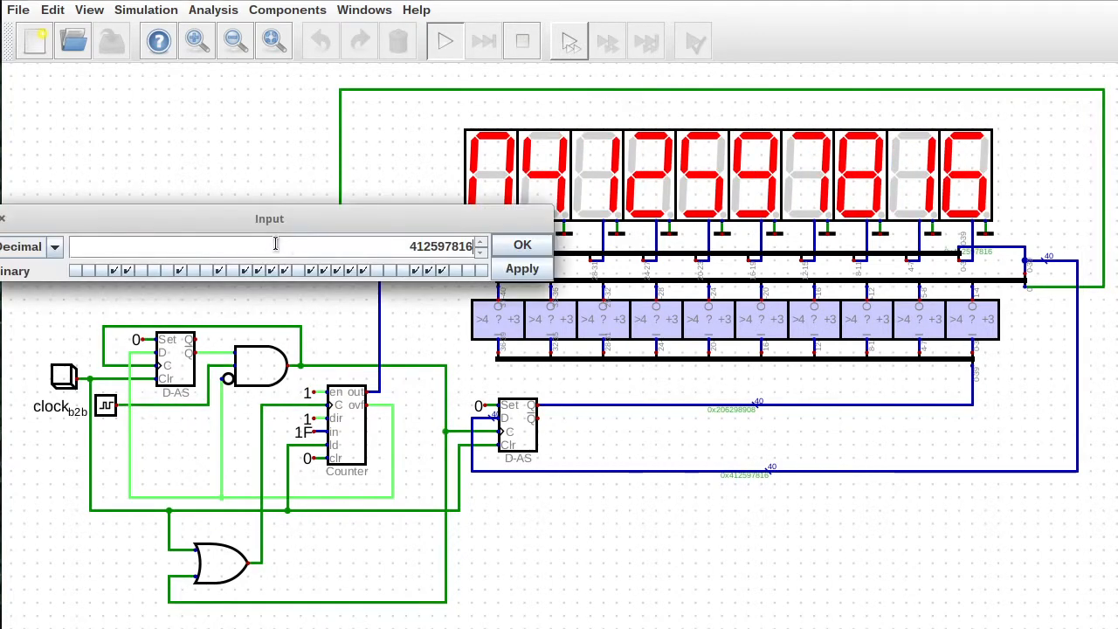
click(75, 271)
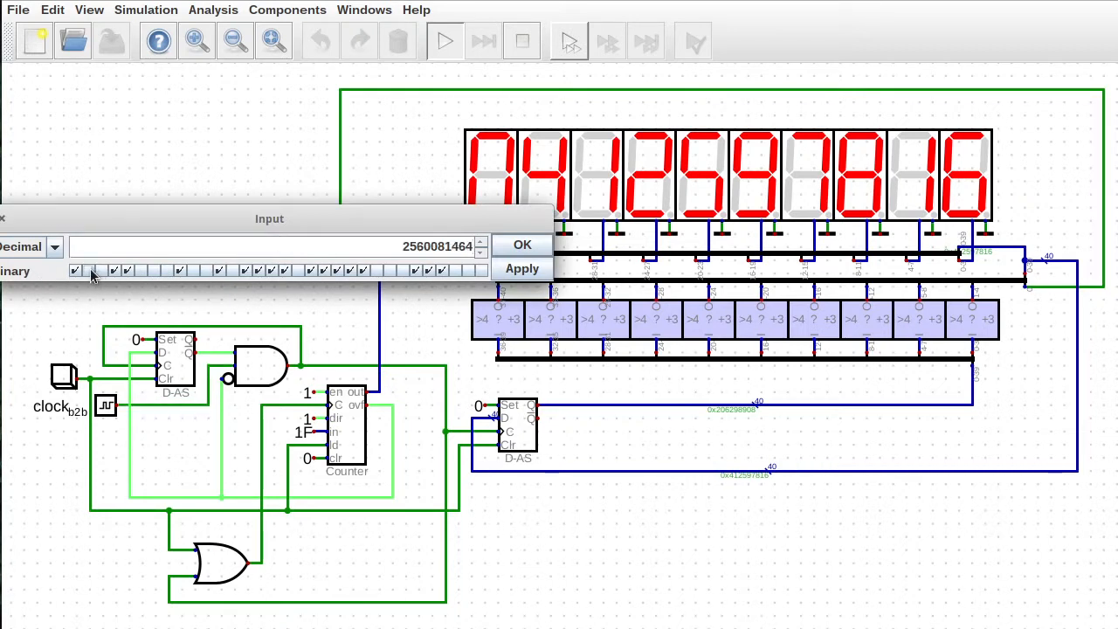
click(89, 271)
click(100, 271)
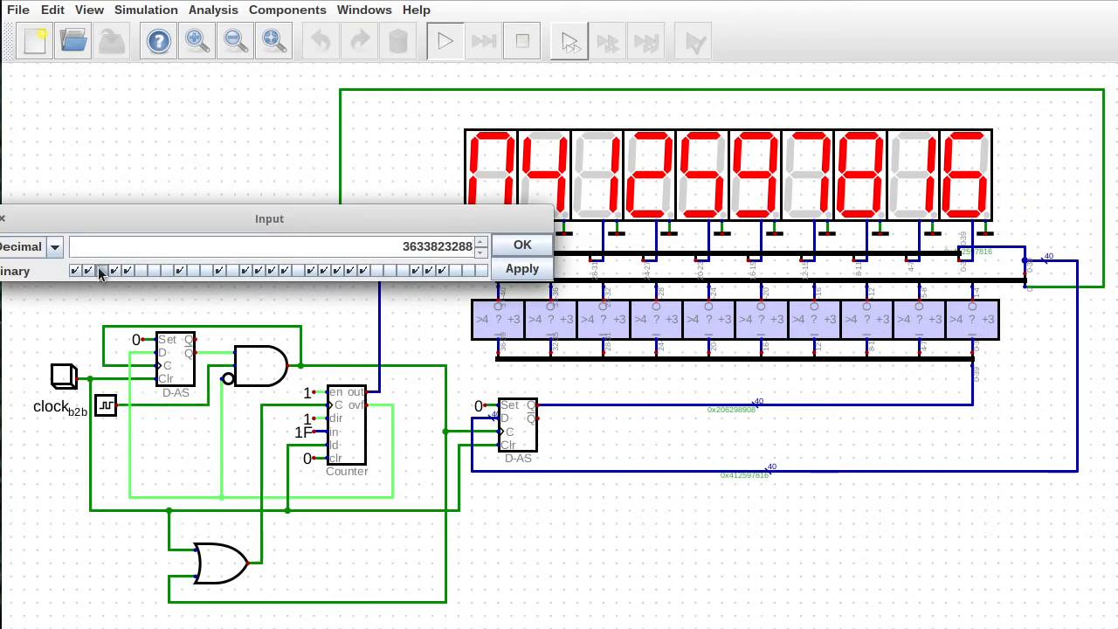
click(522, 248)
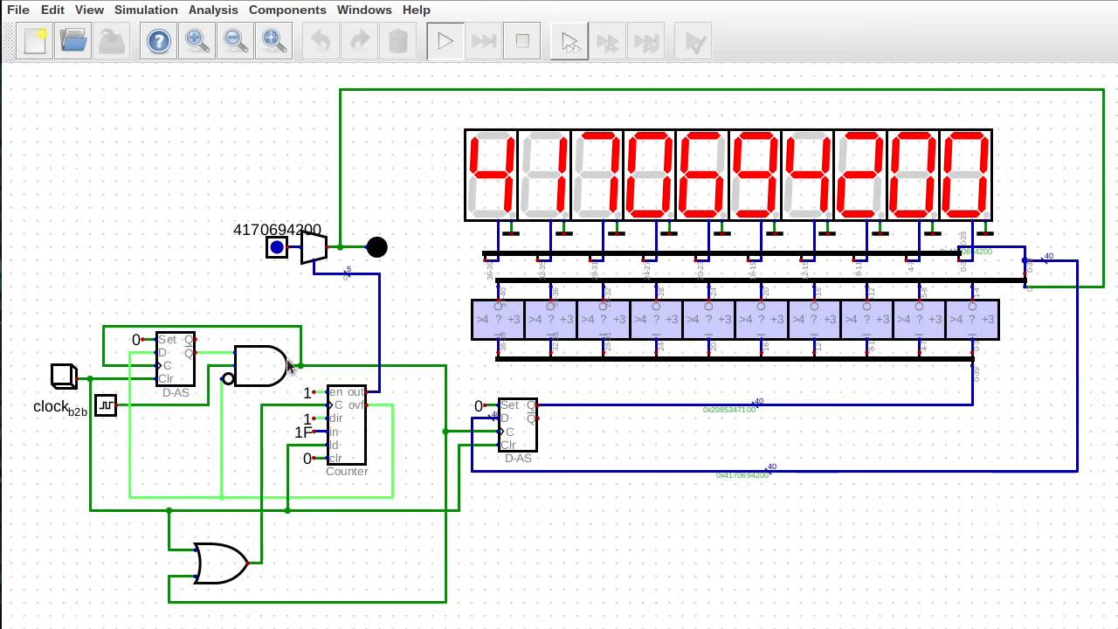
mouse_move(321, 277)
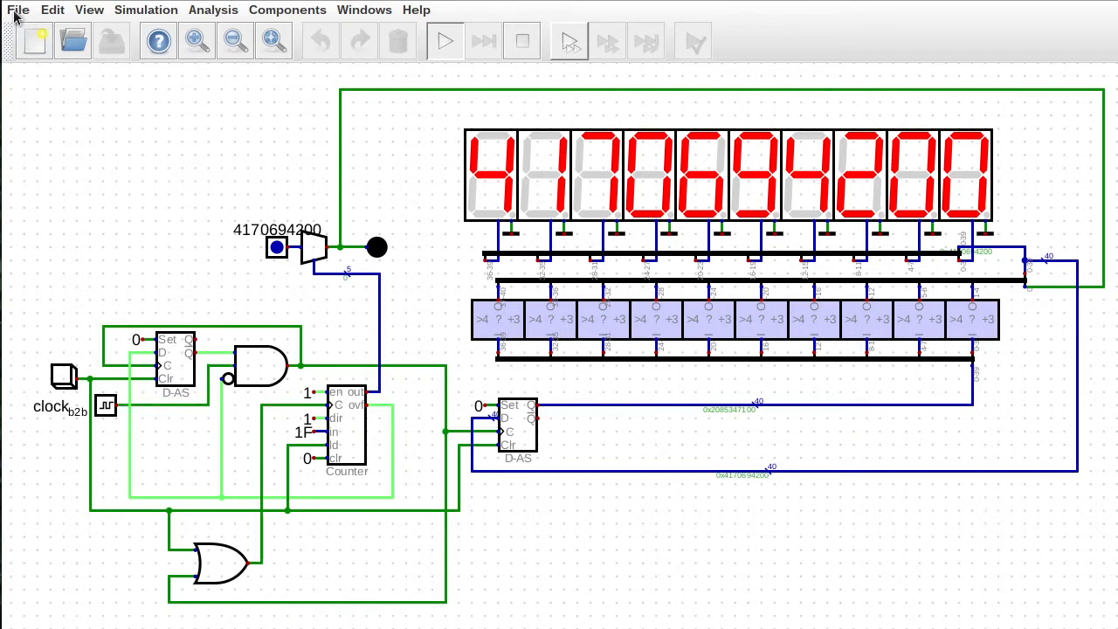
Step: Open the bcd32test.dig circuit from the experiments folder
click(16, 12)
mouse_move(91, 138)
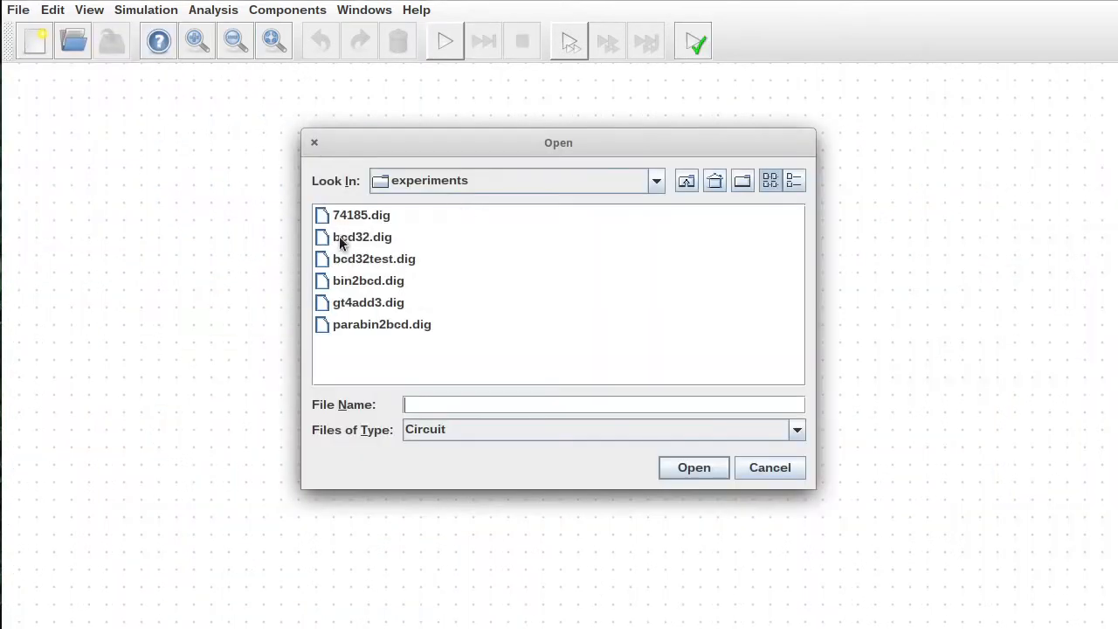
click(341, 257)
click(698, 471)
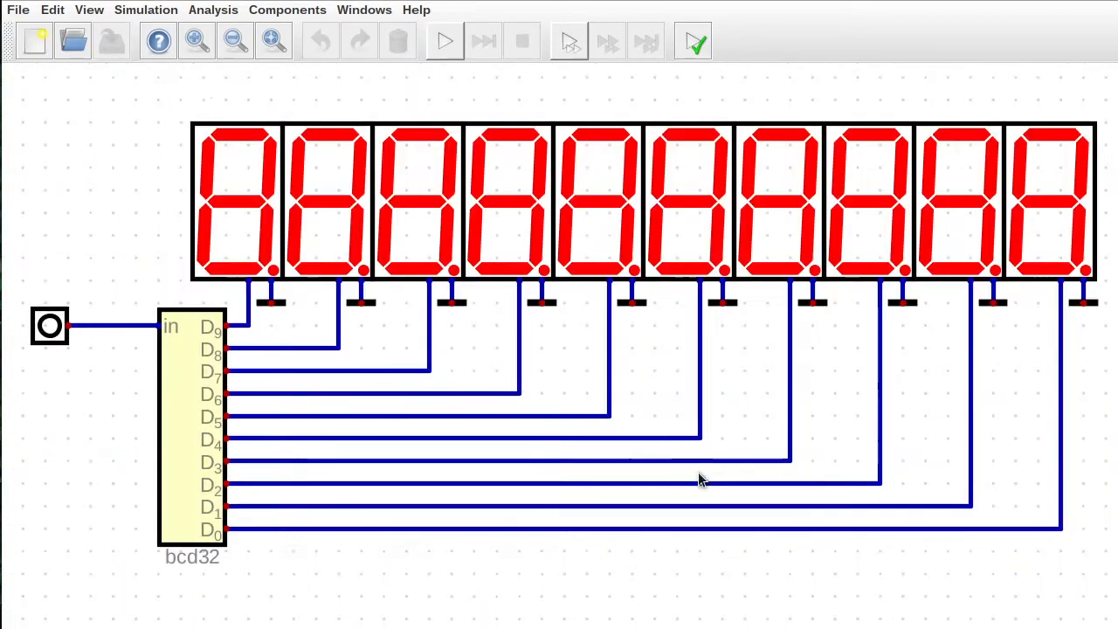
Step: Simulate the bcd32 test circuit and set its input to decimal 123456789
click(442, 43)
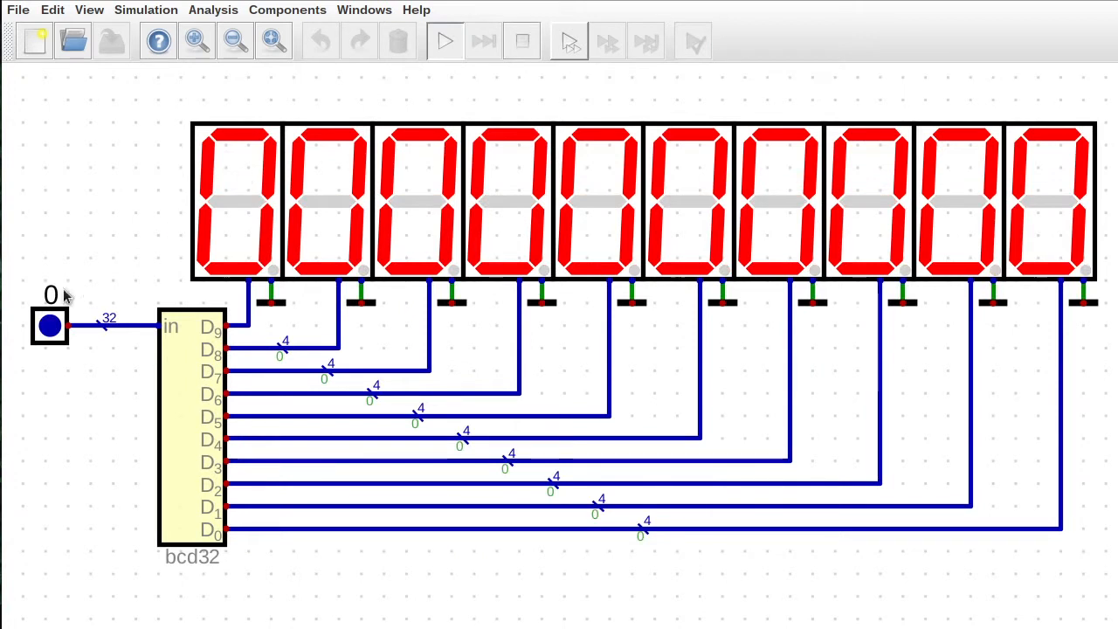
click(54, 323)
text(1234567)
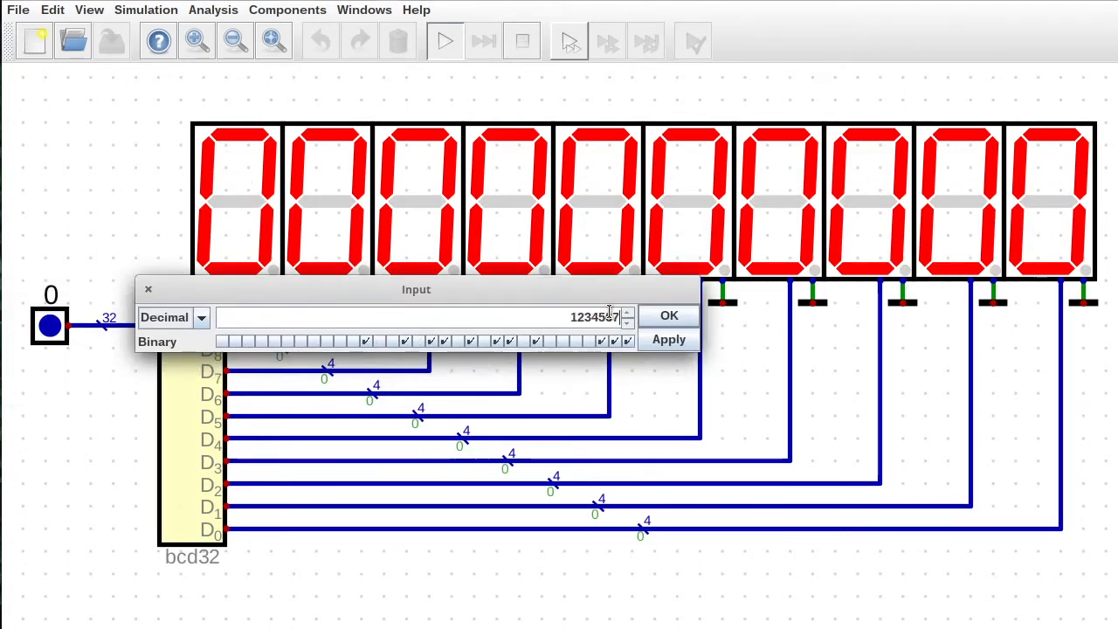
text(89)
click(669, 316)
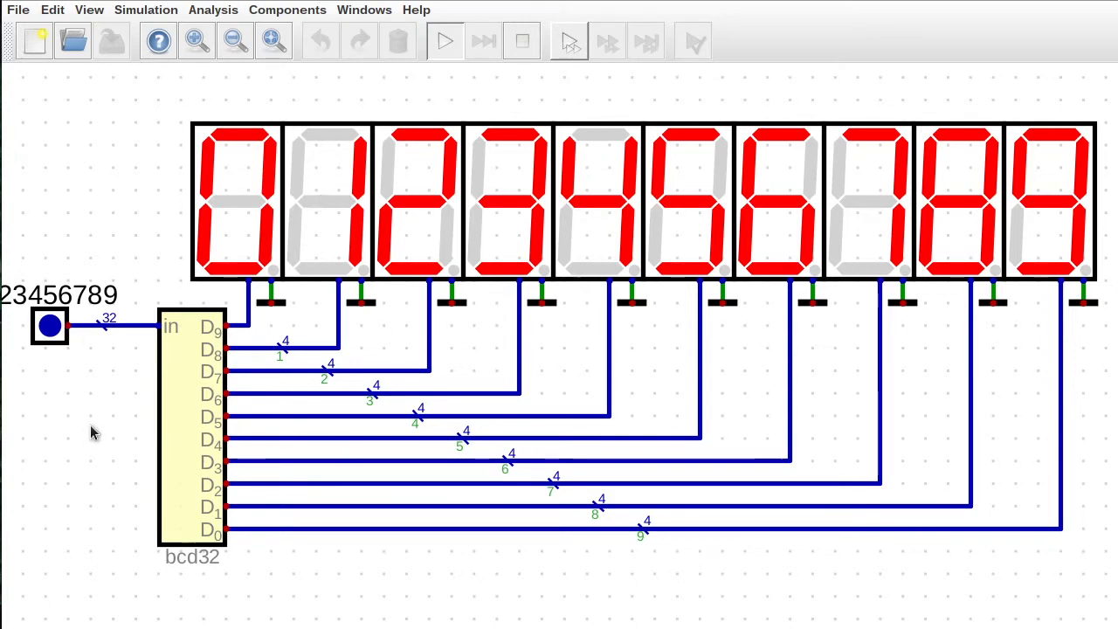
Step: Stop the simulation and open the embedded bcd32 circuit to see its contents
scroll(93, 431, down, 2)
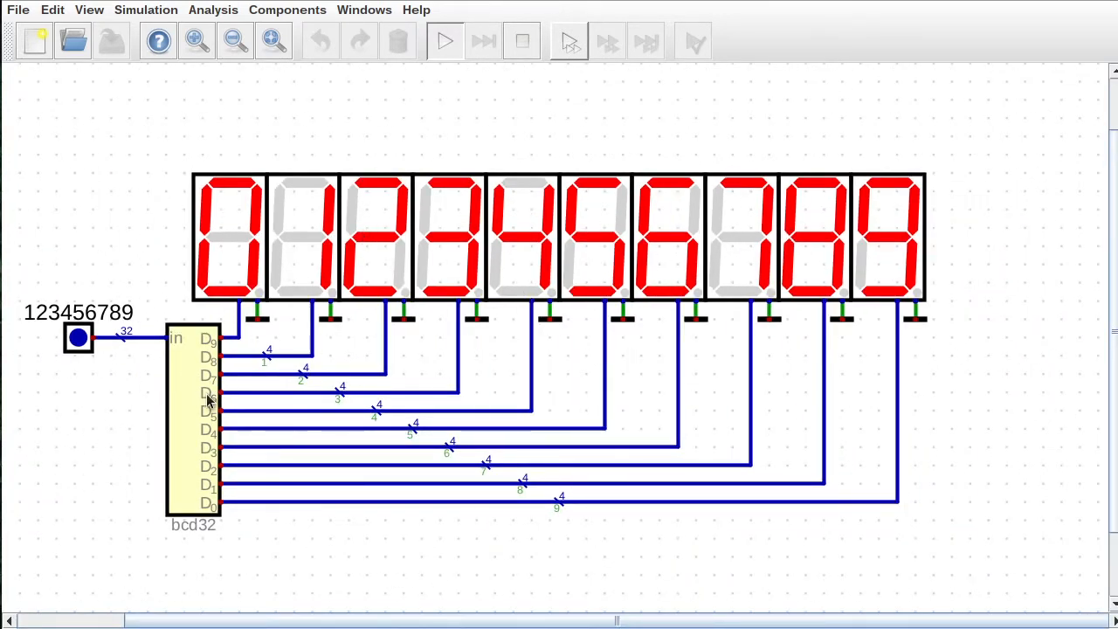
click(528, 44)
right_click(188, 410)
click(251, 426)
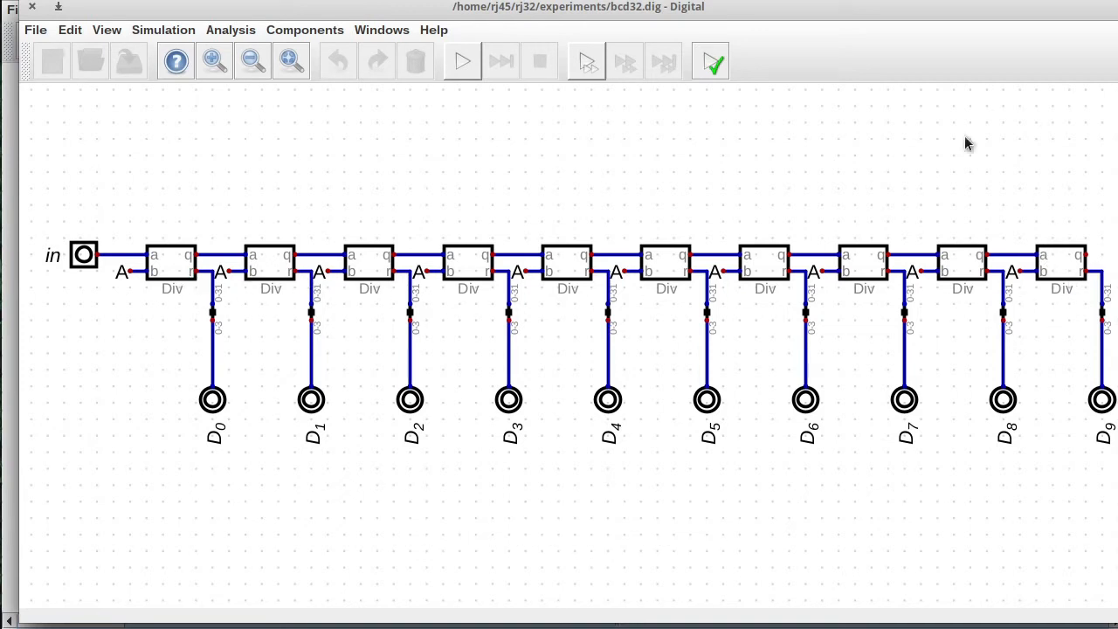
Step: Look up the description of the Division component among the arithmetic components without placing one
click(302, 30)
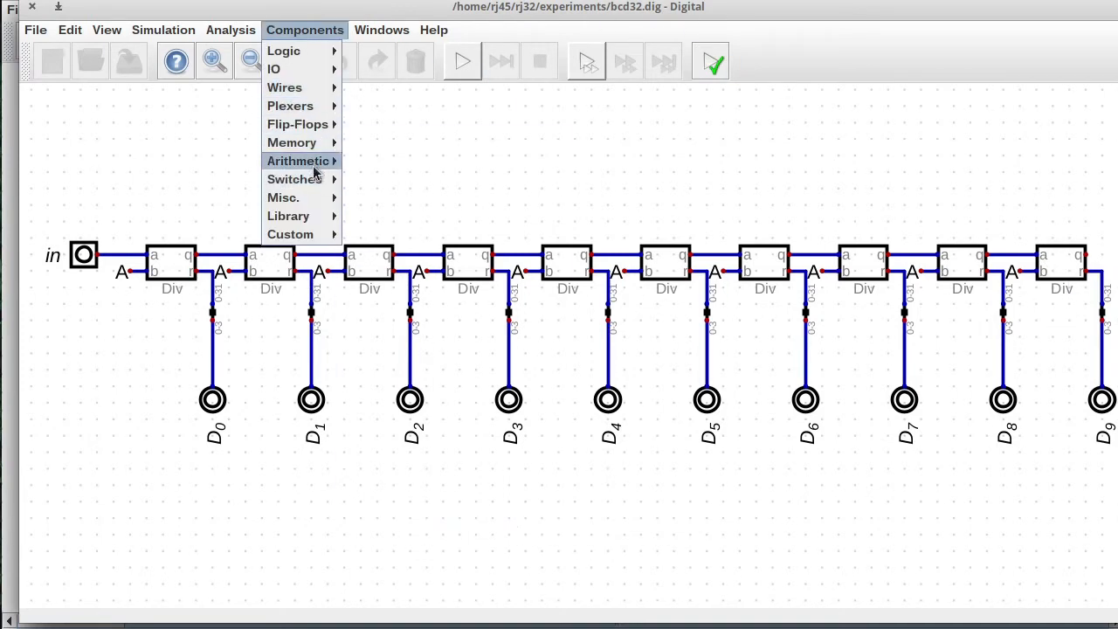
mouse_move(310, 162)
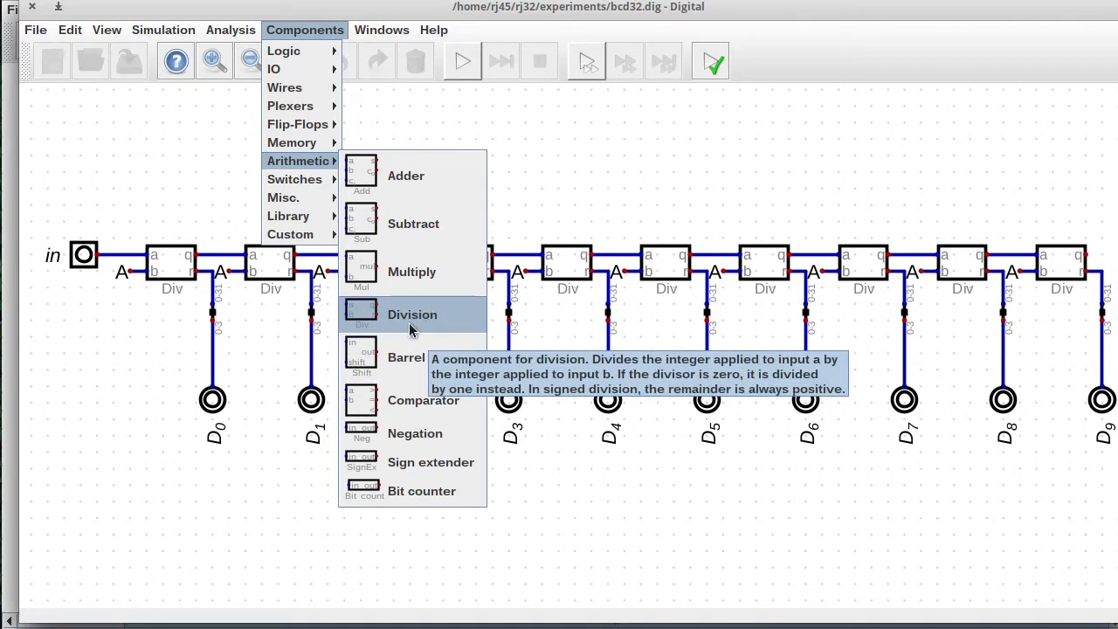
click(311, 32)
Step: Set the number format of the constant feeding the first divider to decimal so it displays as 10
click(123, 273)
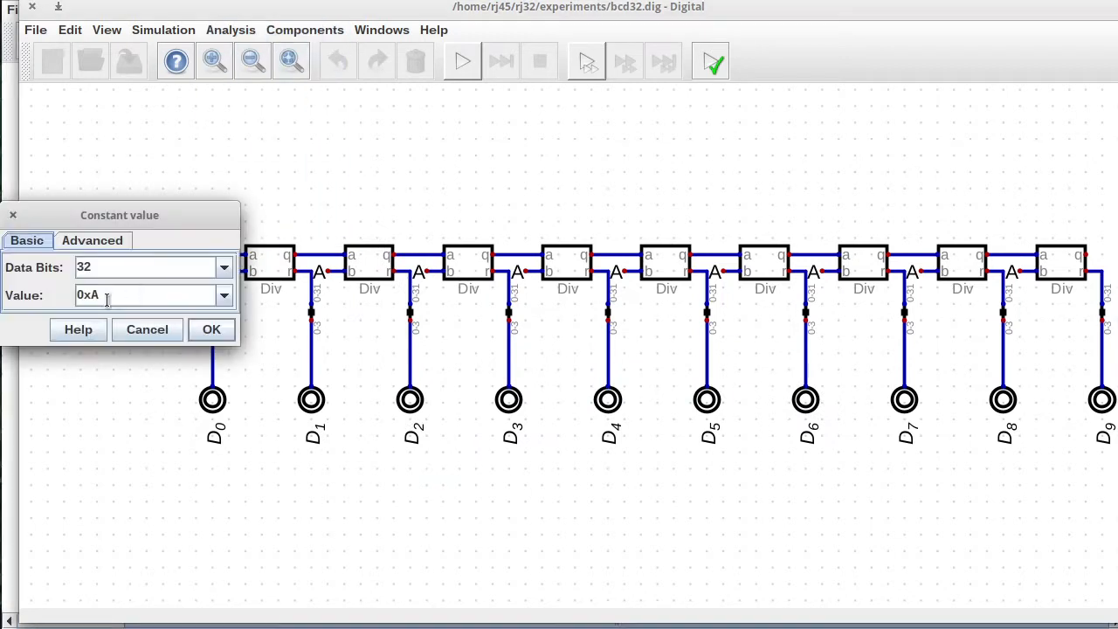
click(92, 240)
click(225, 294)
click(144, 347)
click(212, 329)
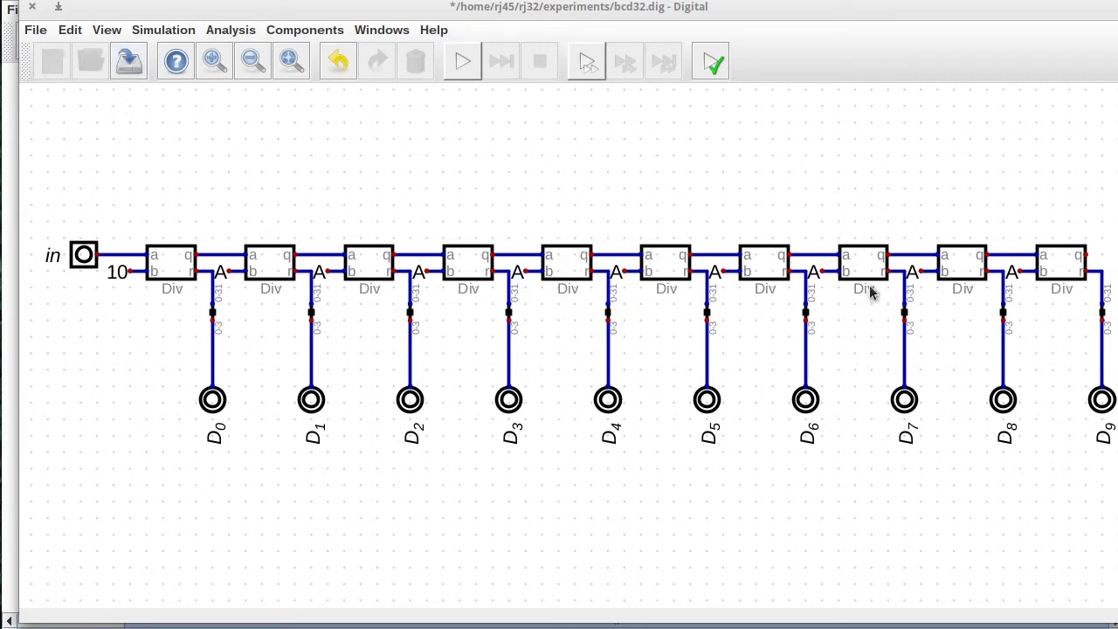
Step: Close the bcd32 circuit window and open the recently used frontpanel.dig circuit
click(32, 6)
click(17, 9)
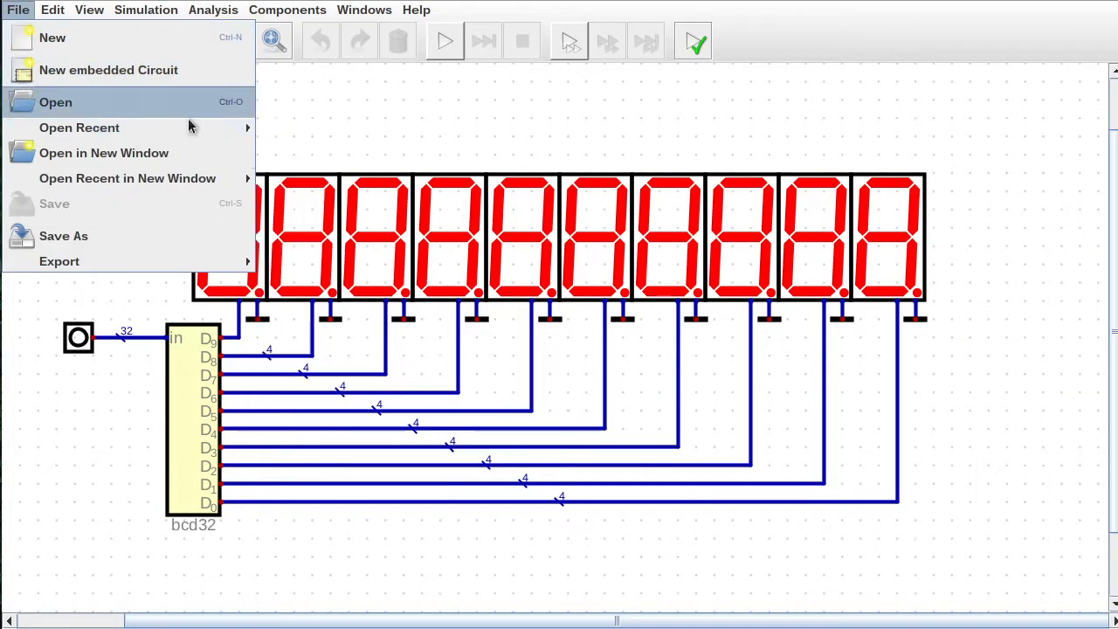
mouse_move(187, 128)
click(297, 183)
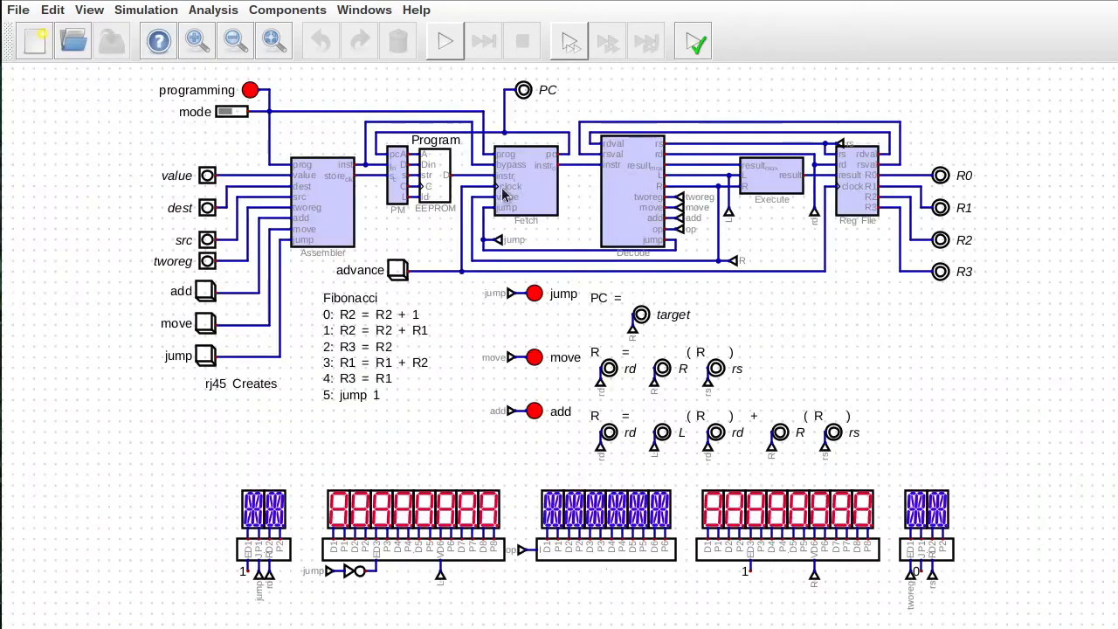
Step: Open the embedded hexdisplay circuit behind the eight-digit display fed by the L signal
right_click(434, 556)
click(443, 588)
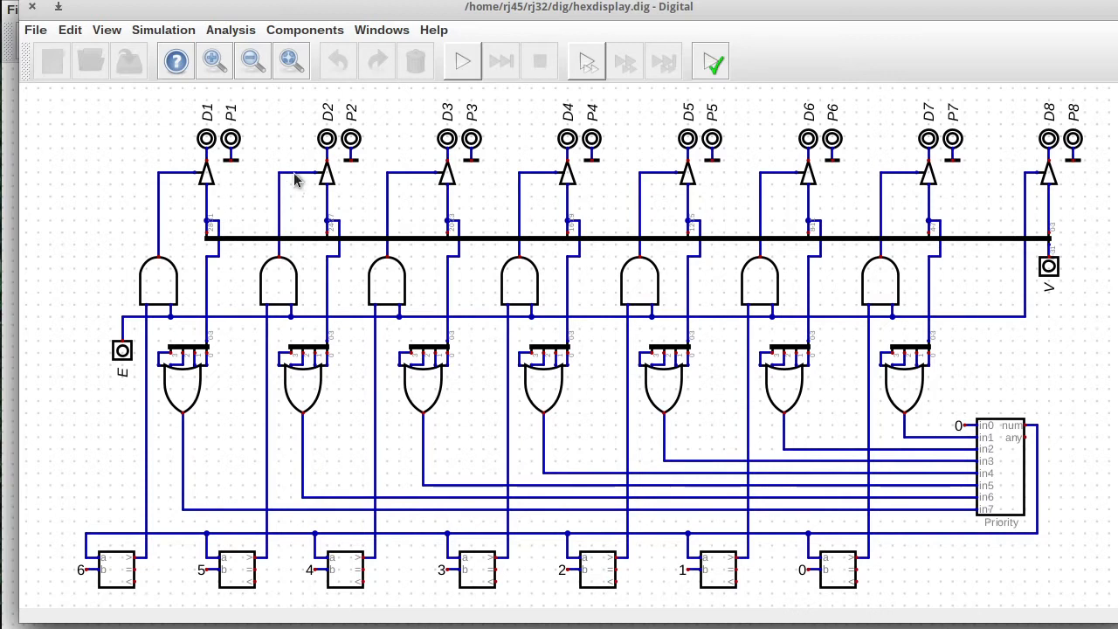
scroll(341, 210, down, 1)
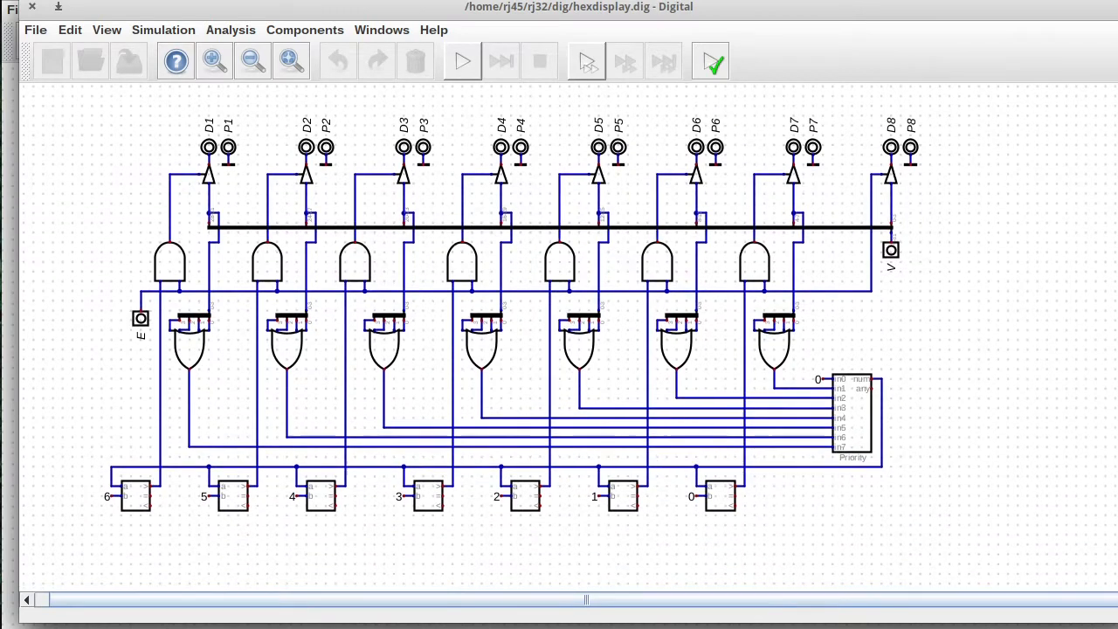
Step: Extend the long splitter on input V so that it divides the input into ten 4-bit outputs
right_click(477, 228)
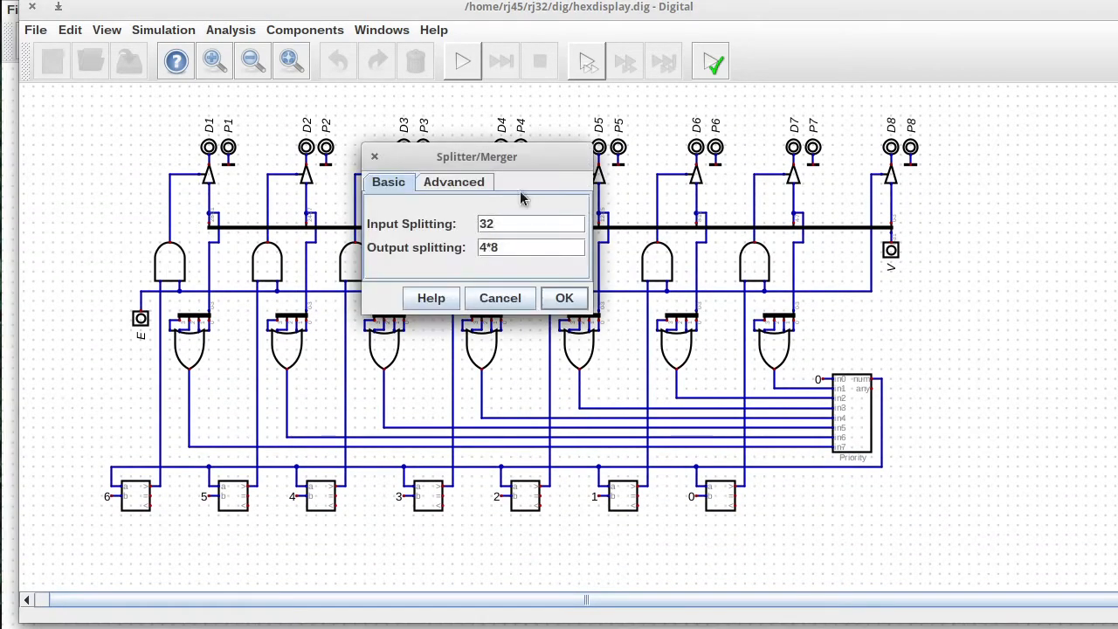
click(564, 297)
drag(419, 599, 304, 599)
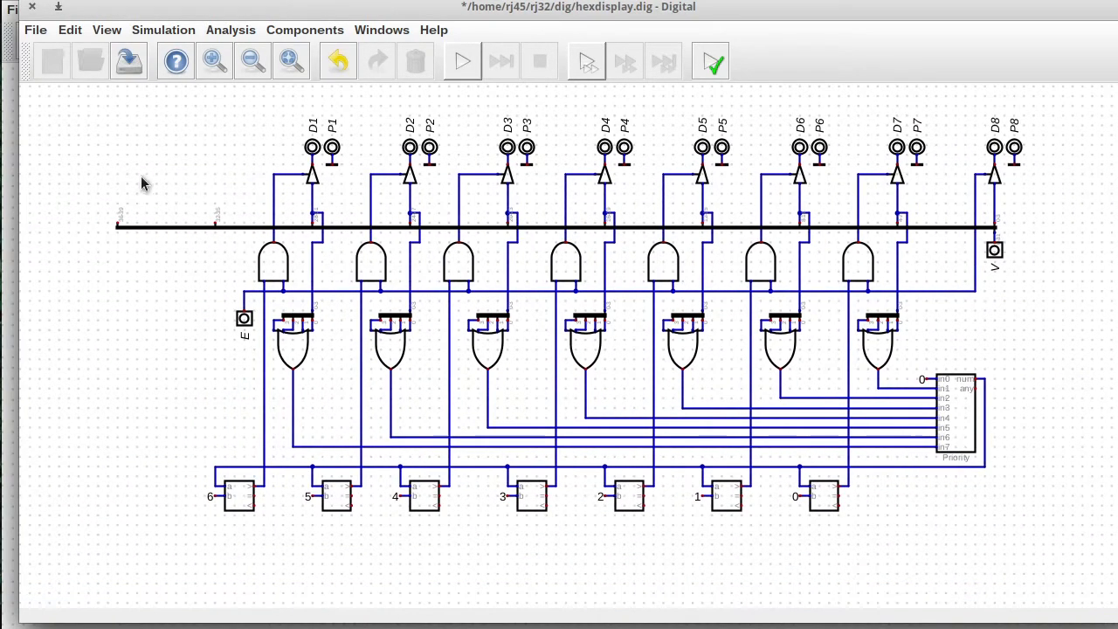
Step: Move the widened splitter right so that its first output lines up with the D1 column again
click(490, 229)
drag(673, 240, 852, 241)
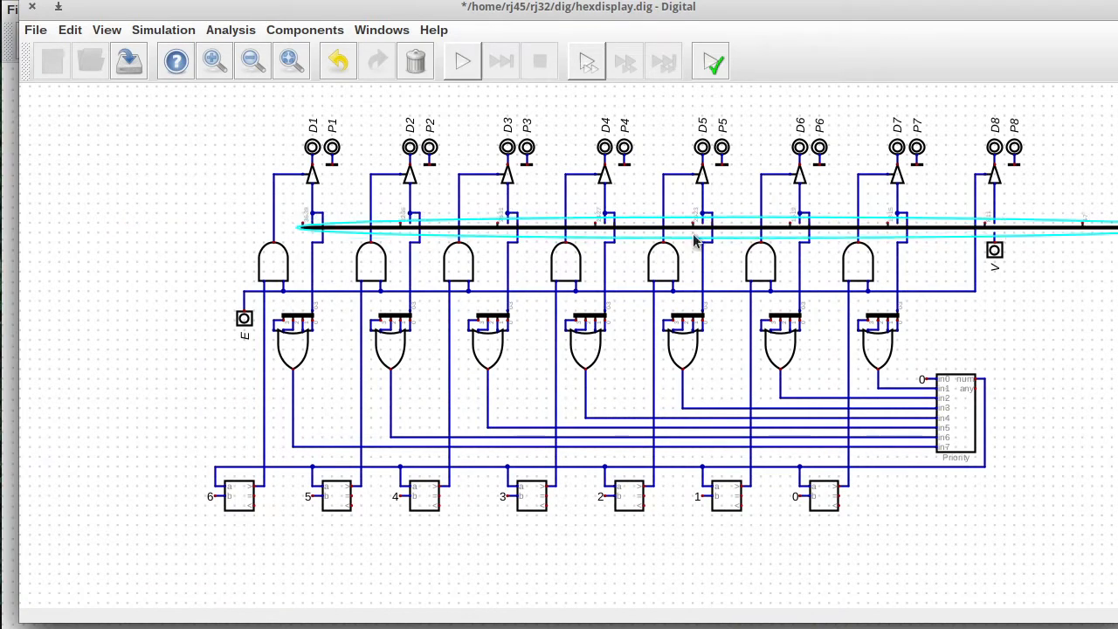
click(684, 244)
drag(792, 603, 1032, 609)
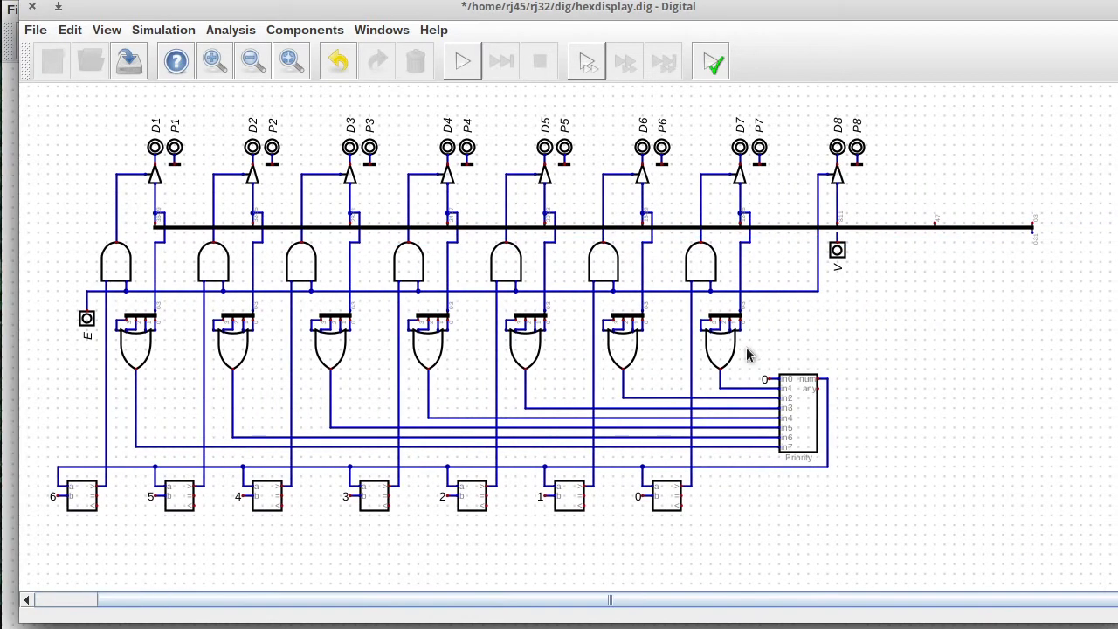
Step: Move the priority encoder and its constant further right to make room for two more digit columns
drag(797, 412, 1021, 413)
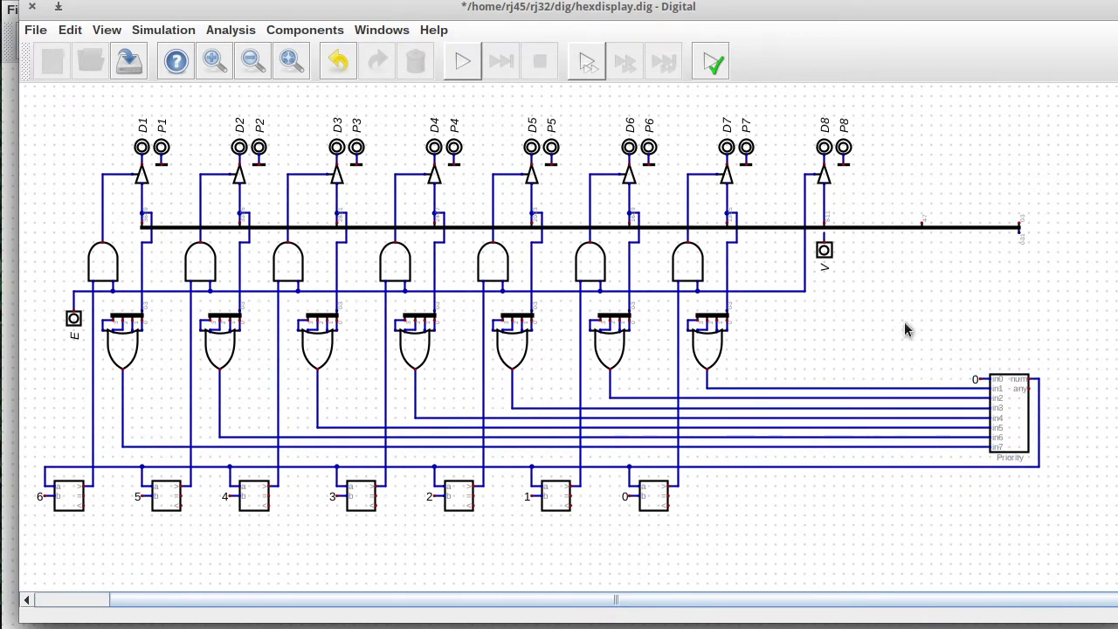
drag(904, 325, 1099, 538)
drag(1005, 501, 1071, 501)
click(926, 449)
Step: Move the D8 and P8 outputs, their driver and the V input to the last output of the splitter
scroll(993, 258, up, 5)
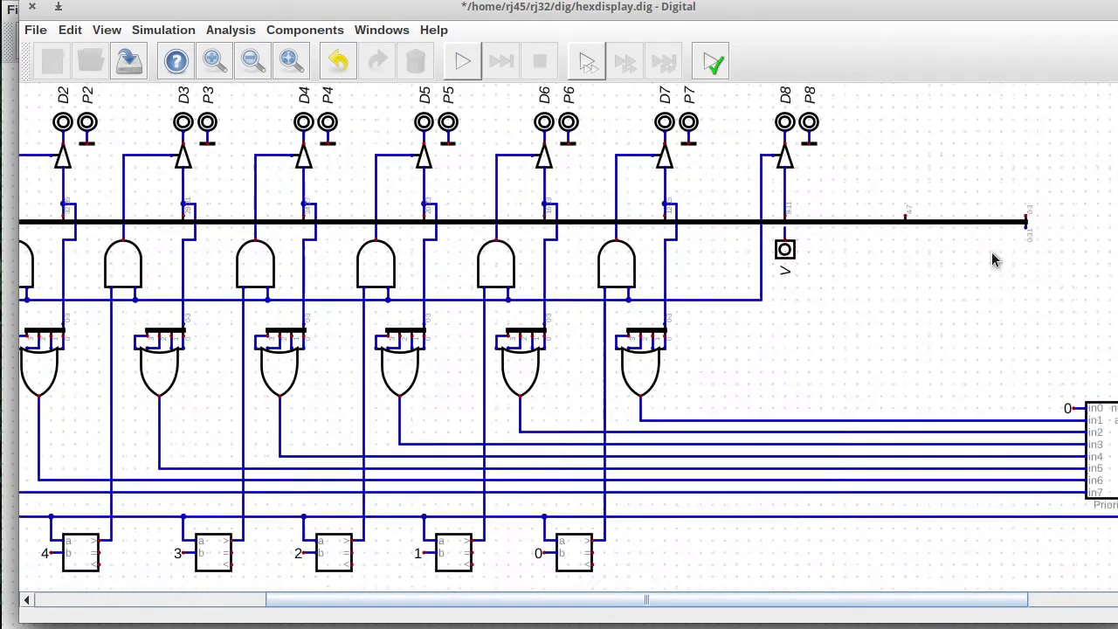
drag(1117, 288, 1117, 200)
drag(626, 124, 822, 482)
drag(822, 482, 1117, 484)
click(1054, 442)
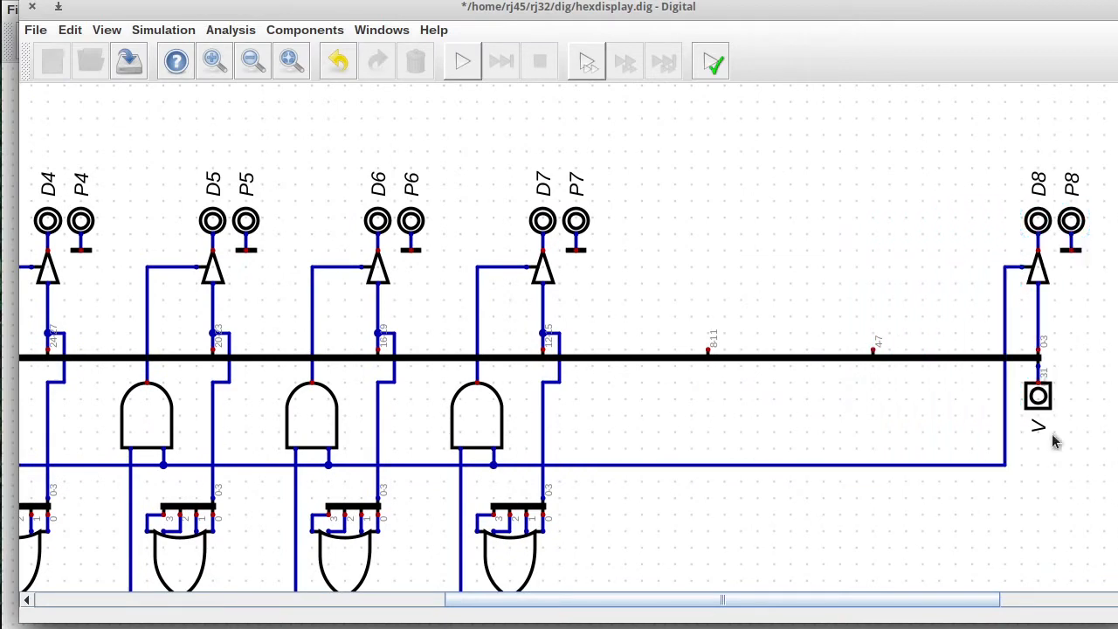
Step: Copy the D7 digit column with its driver, AND gate and OR gate, and paste it at both free splitter outputs
drag(1117, 236, 1117, 337)
scroll(817, 333, down, 3)
drag(559, 109, 653, 431)
key(ctrl+c)
key(ctrl+v)
click(774, 432)
key(ctrl+v)
click(894, 436)
Step: Set the D9 and P9 outputs aside and move D8 and P8 onto the eighth digit column
drag(697, 96, 797, 165)
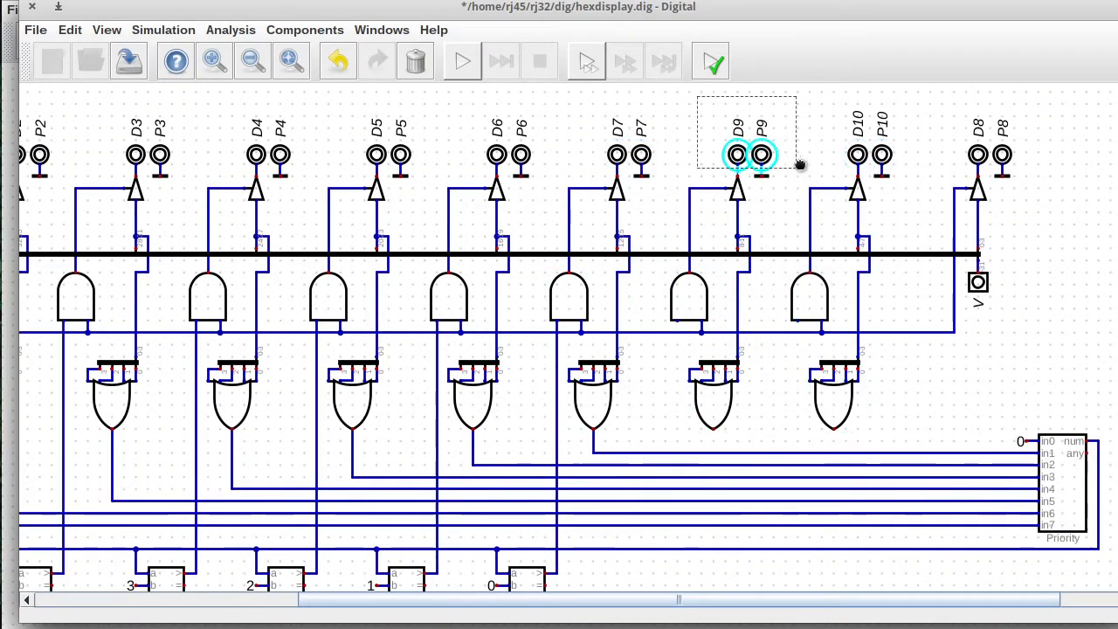
click(801, 165)
scroll(786, 175, up, 3)
drag(705, 157, 812, 246)
drag(763, 206, 763, 134)
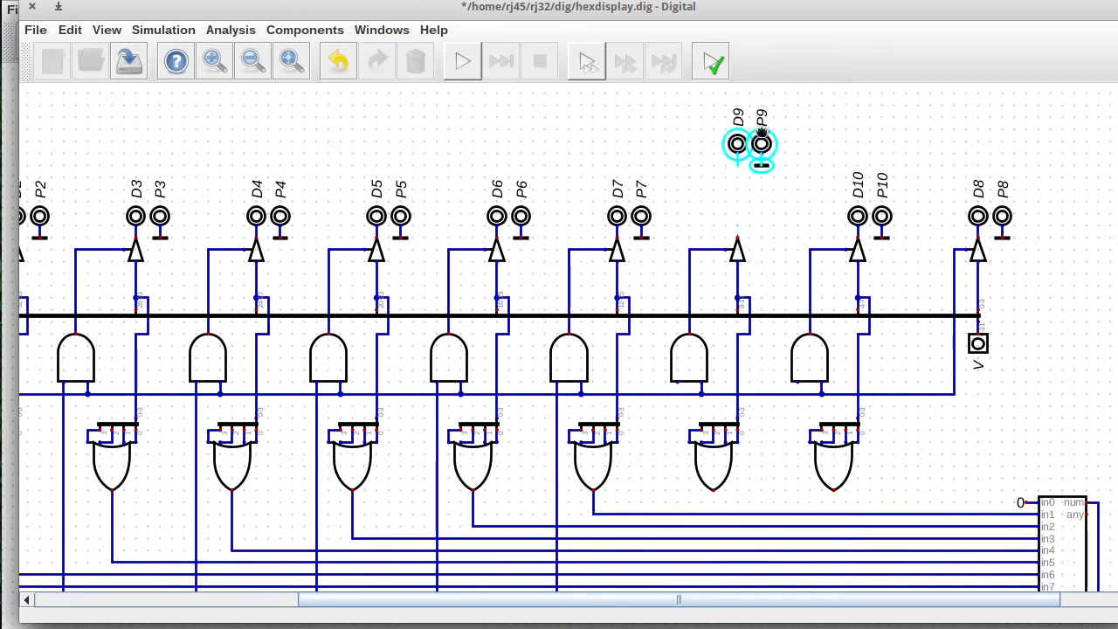
click(840, 160)
drag(918, 137, 778, 240)
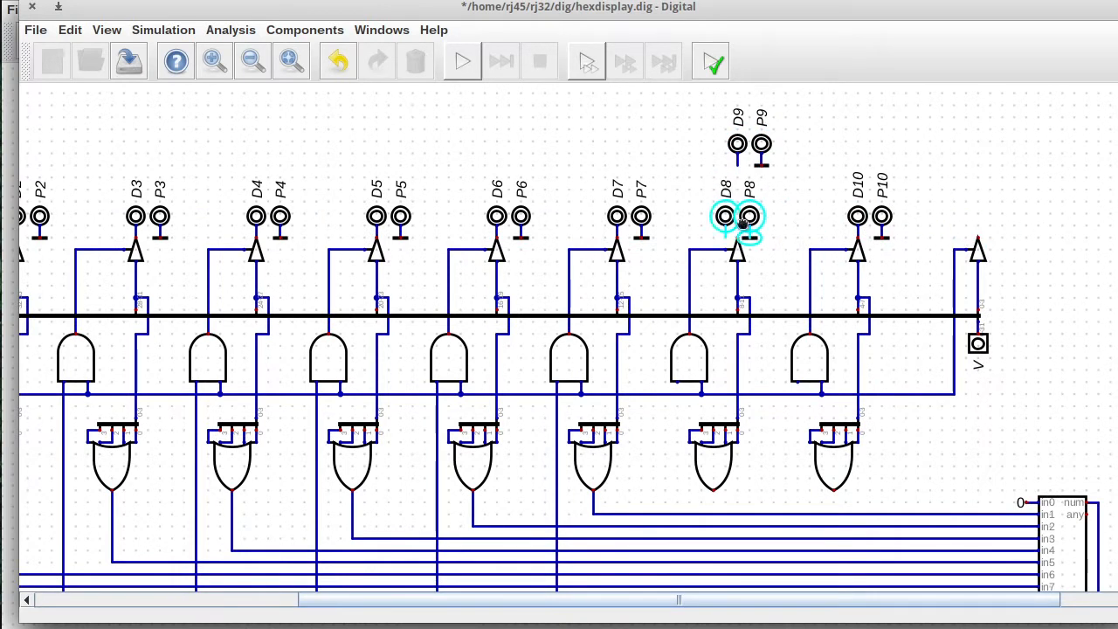
Step: Move D10 and P10 to the last digit column and D9 and P9 to the ninth column
drag(823, 137, 1002, 217)
click(711, 101)
drag(712, 101, 799, 171)
drag(799, 144, 914, 218)
click(917, 412)
Step: Duplicate the comparator with constant 0 twice, extending the comparator row under the two new digit columns
scroll(474, 442, down, 5)
drag(473, 436, 612, 527)
key(ctrl+c)
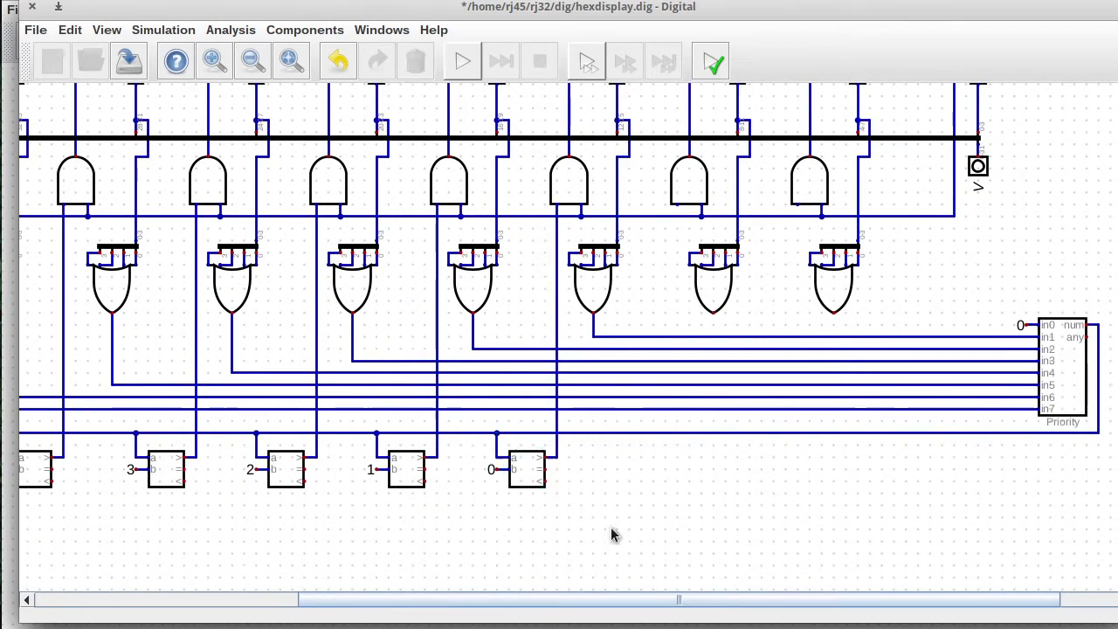
key(ctrl+v)
click(673, 485)
drag(594, 439, 706, 506)
key(ctrl+c)
key(ctrl+v)
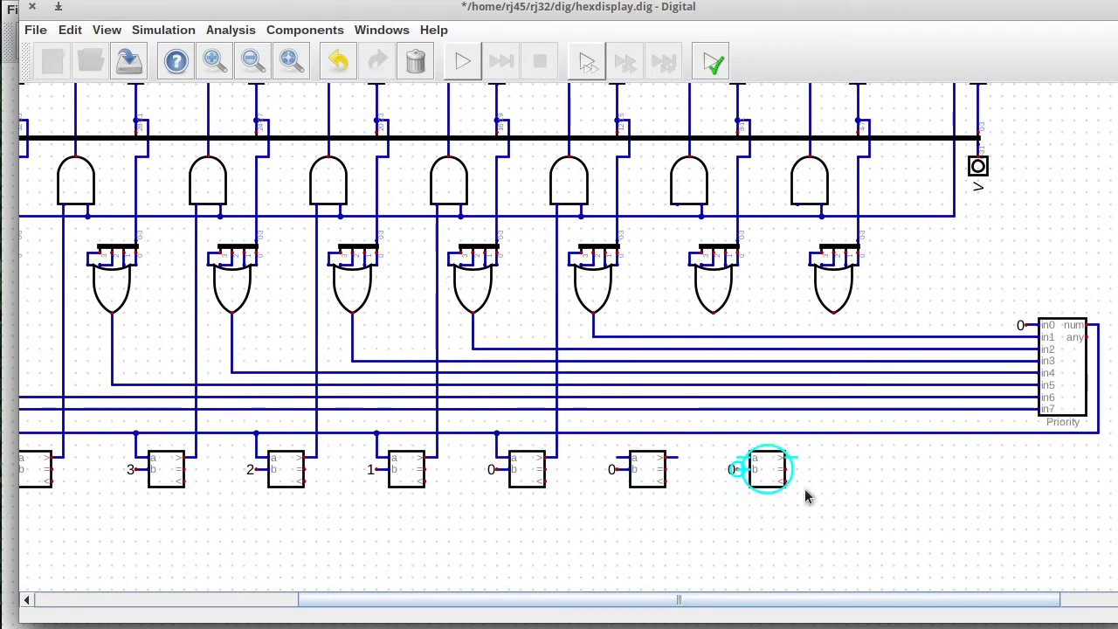
click(805, 494)
Step: Expand the priority encoder to 16 inputs and shift the comparator row with its bus down below it
right_click(1066, 384)
click(1112, 430)
scroll(862, 475, down, 3)
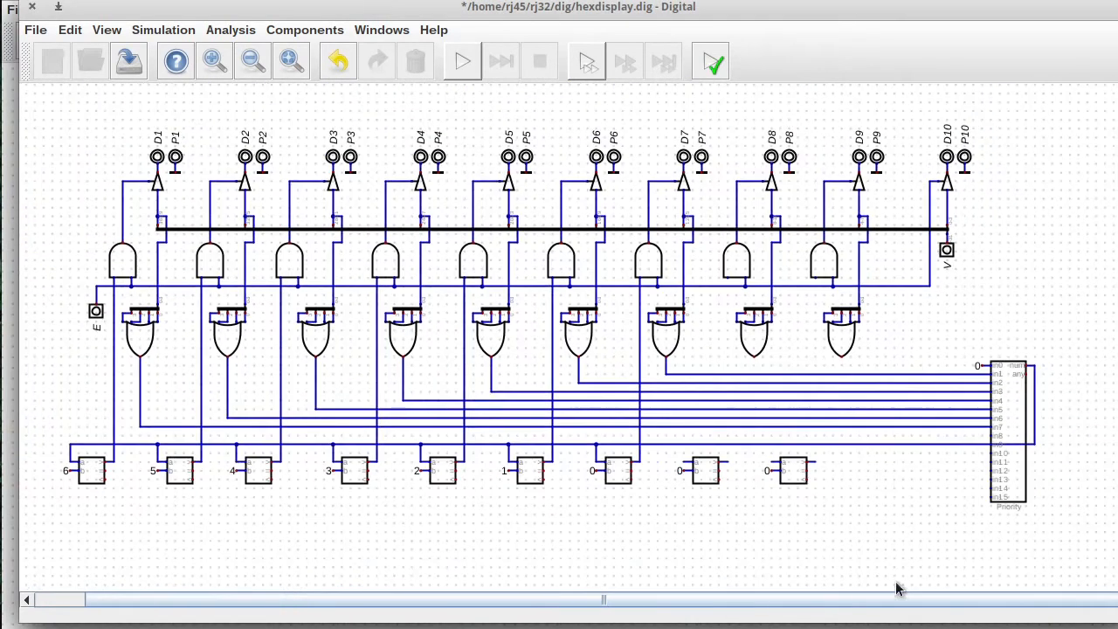
drag(33, 432, 1116, 541)
drag(586, 511, 583, 582)
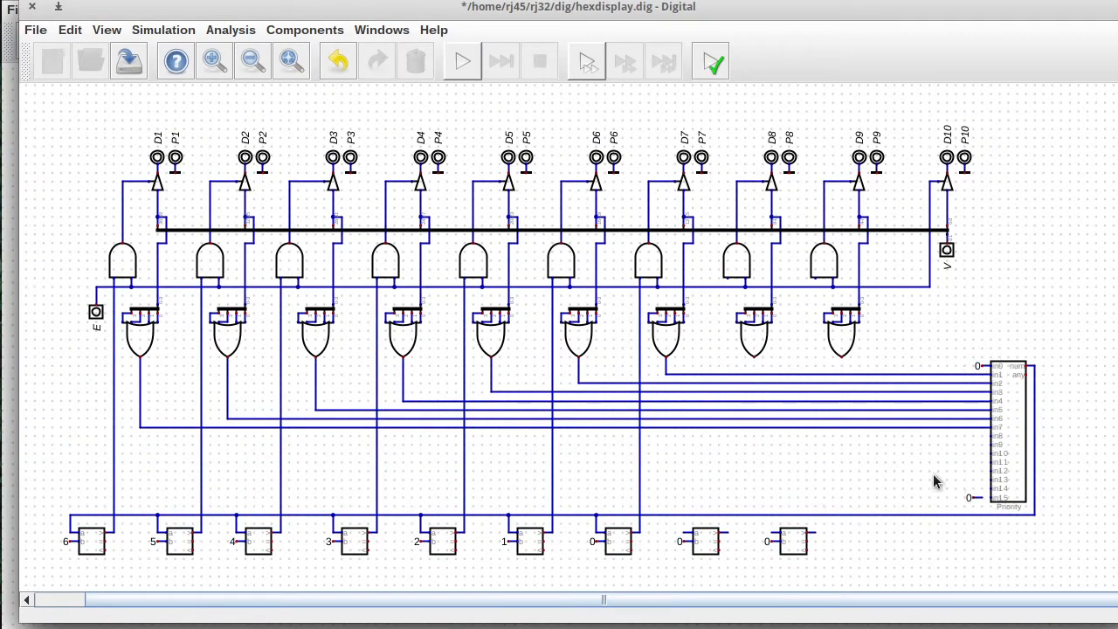
Step: Tie the unused priority encoder inputs in10 through in15 to constants of 0
scroll(1041, 542, up, 6)
click(964, 460)
click(965, 443)
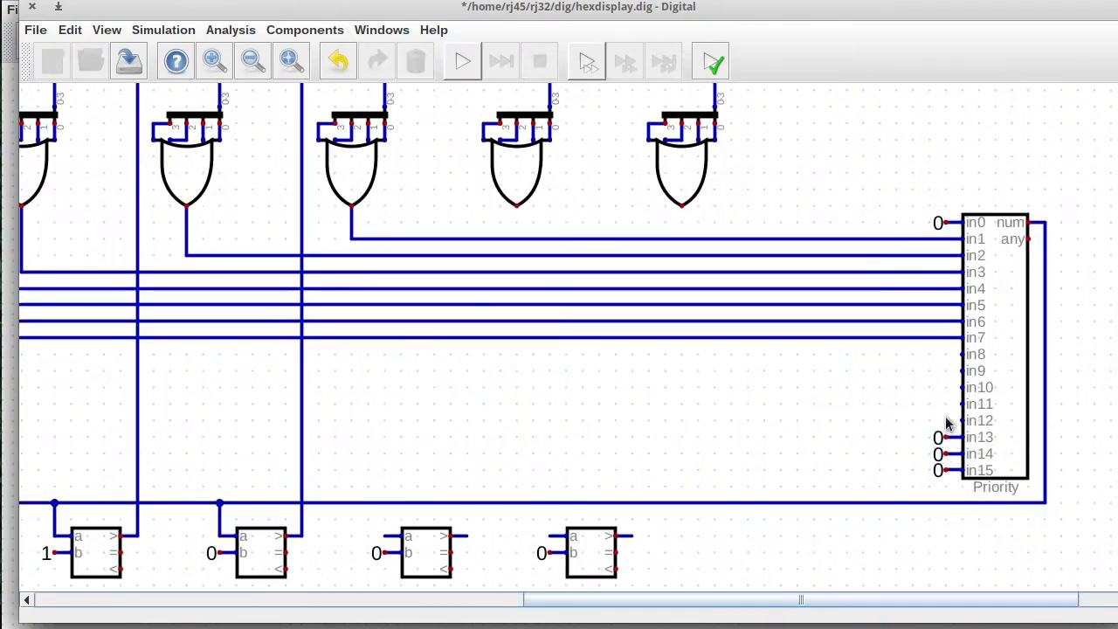
click(965, 426)
click(964, 410)
scroll(711, 365, down, 5)
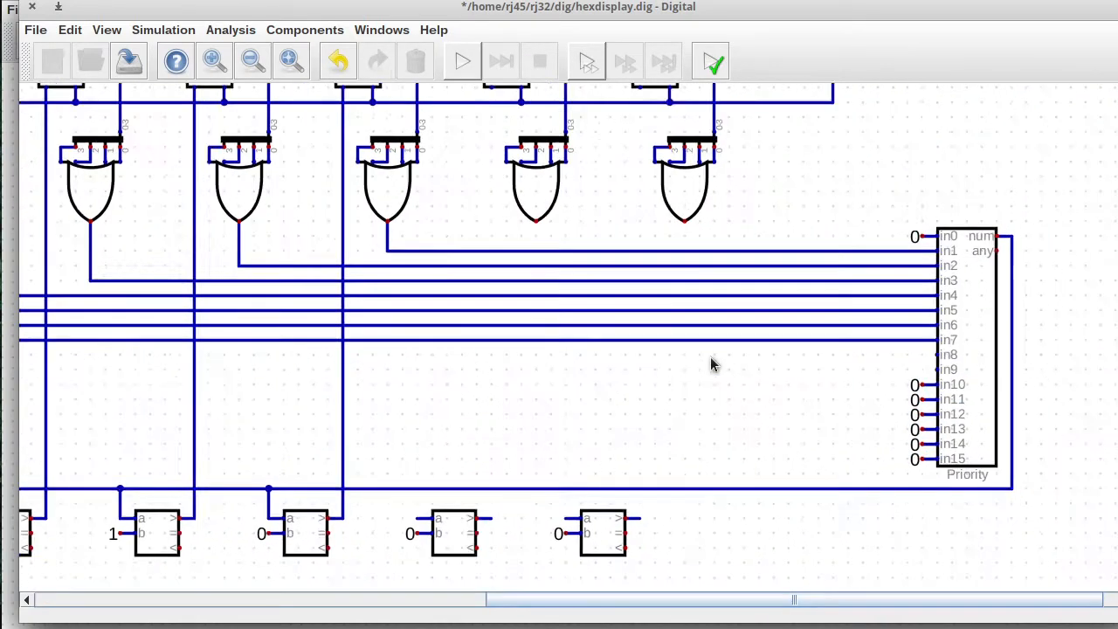
Step: Shift the seven existing OR gate wires down to in3 through in9 and wire the two new OR gates to in2 and in1
drag(79, 273, 1037, 370)
drag(993, 258, 1037, 266)
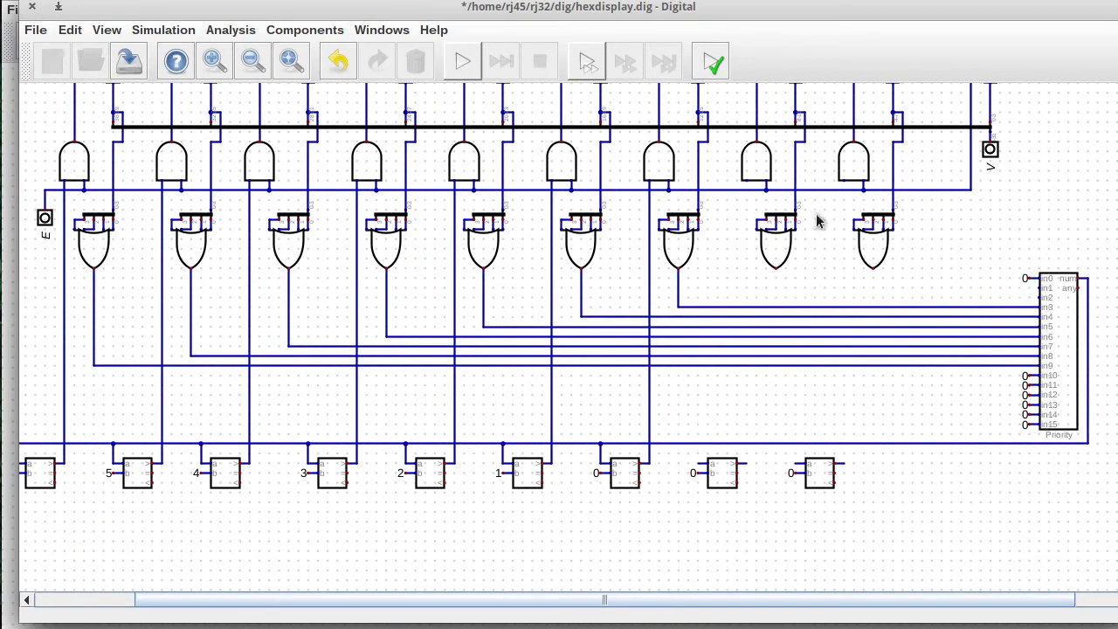
click(775, 269)
click(1039, 298)
click(873, 269)
click(1037, 289)
Step: Wire the two new AND gates to the greater-than outputs of their comparators and join those comparators to the encoder's num bus
click(746, 190)
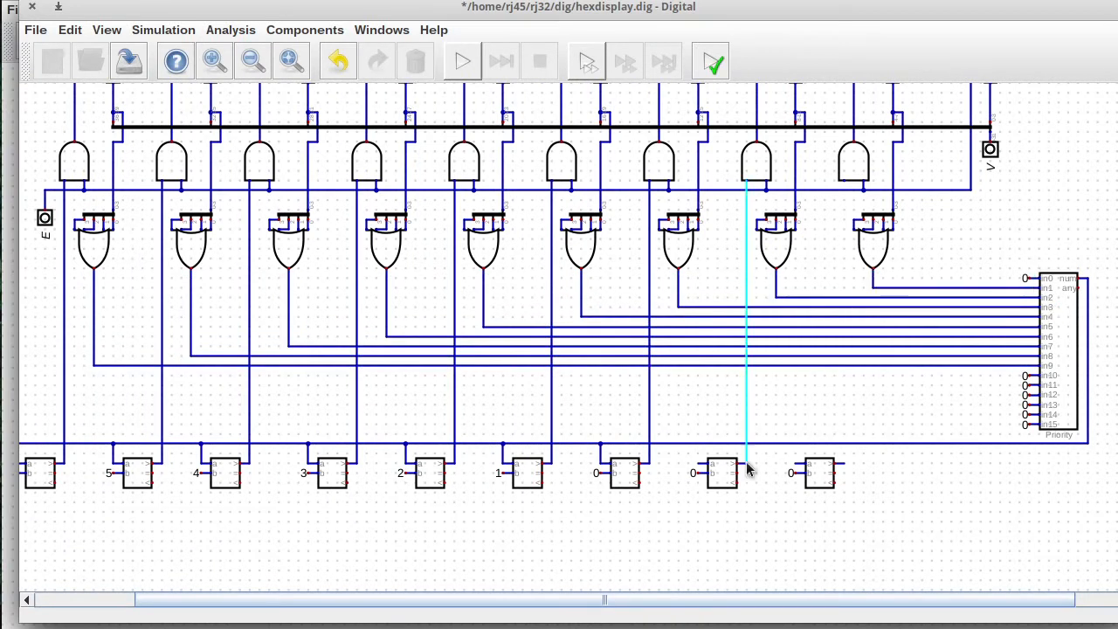
click(746, 462)
click(844, 462)
click(844, 189)
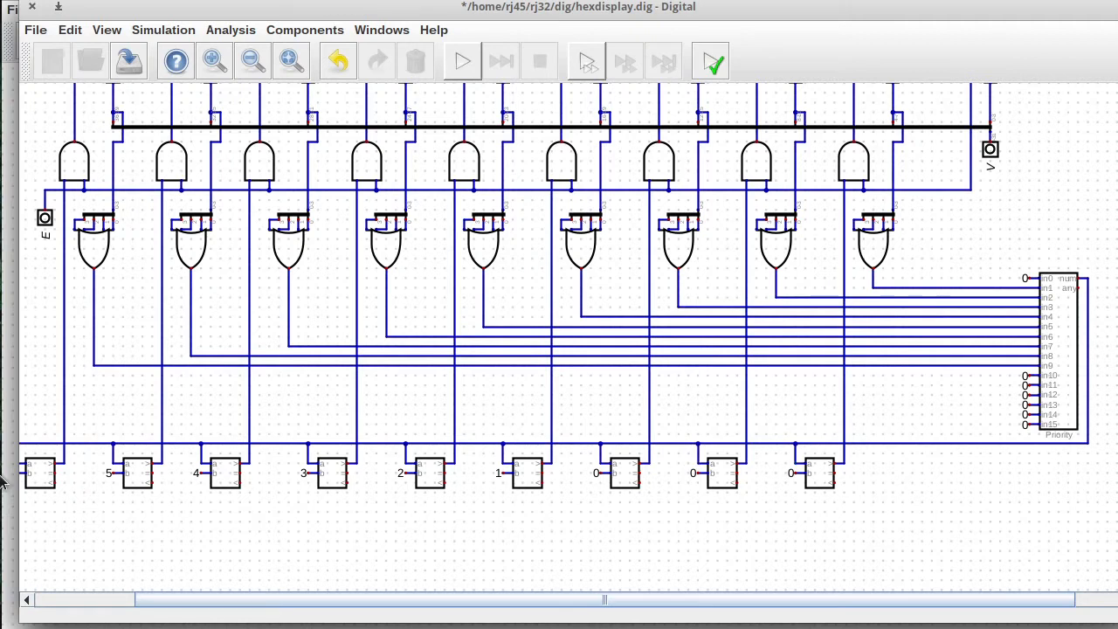
Step: Keep the D9 comparator's constant at 0 and set the constants for digits D8 and D7 to 1 and 2
scroll(288, 599, left, 2)
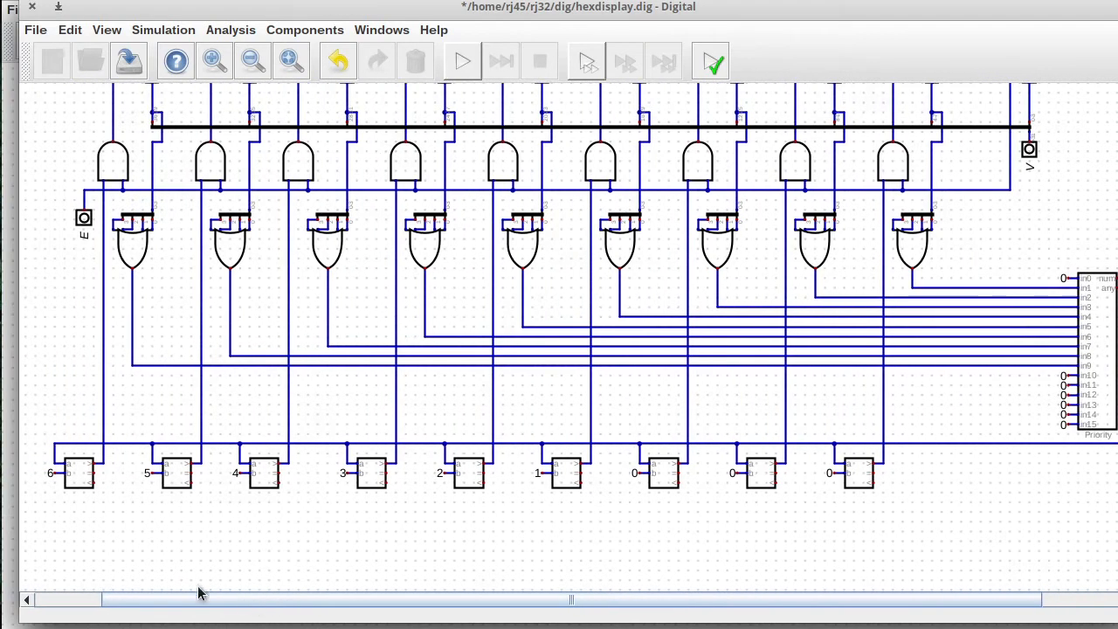
right_click(828, 472)
click(934, 530)
right_click(734, 473)
text(1)
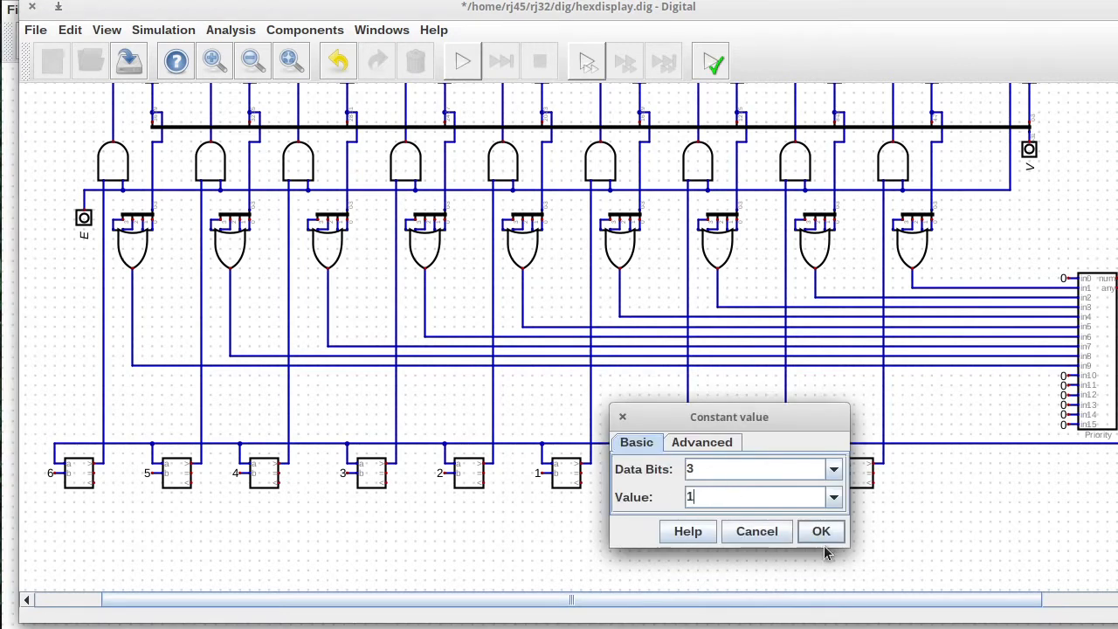
click(818, 532)
right_click(636, 472)
text(2)
key(Return)
Step: Set the comparator constants for digits D6, D5 and D4 to 3, 4 and 5
right_click(537, 476)
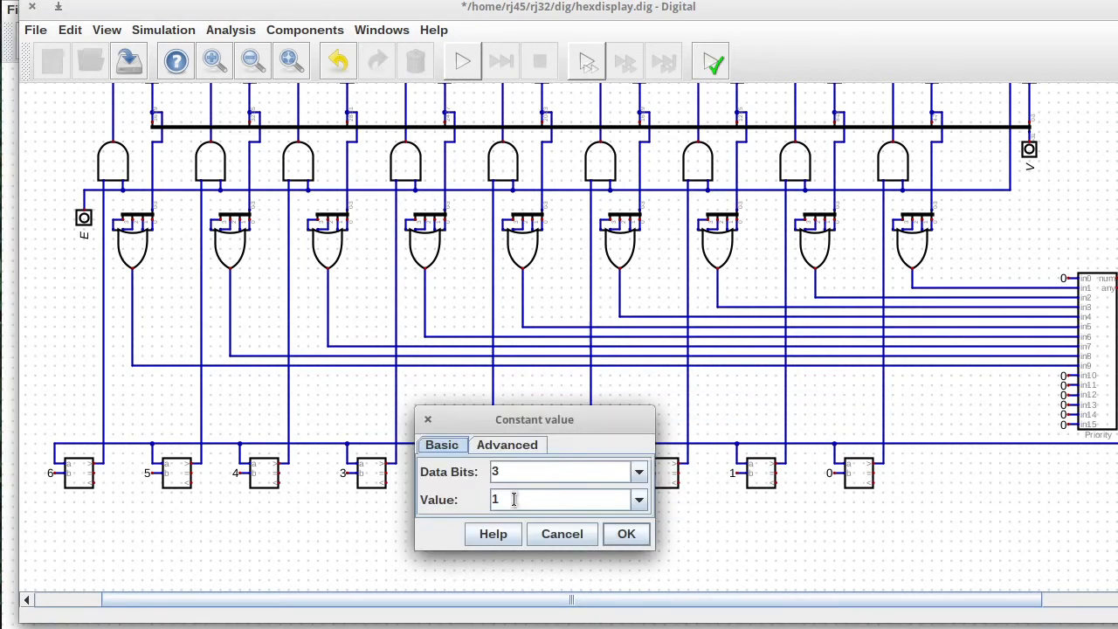
text(3)
key(Return)
right_click(451, 474)
text(4)
key(Return)
right_click(354, 475)
text(5)
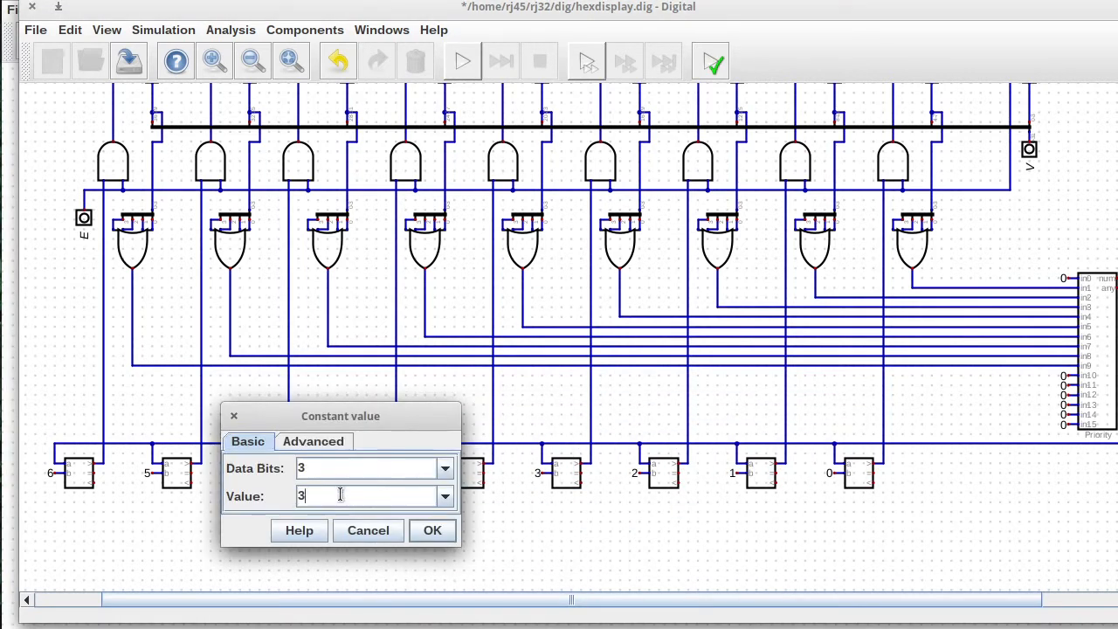
key(Return)
Step: Set the comparator constants for digits D3 and D2 to 6 and 7
right_click(244, 474)
text(6)
key(Return)
right_click(149, 473)
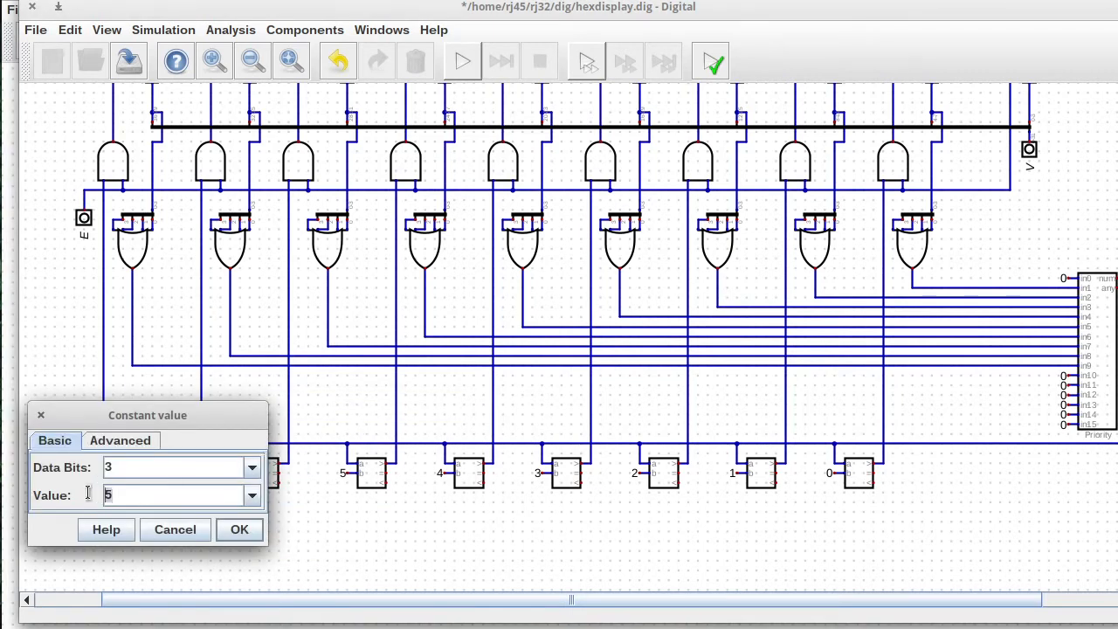
text(7)
key(Return)
Step: Set the D1 comparator's constant to 8 with 4 data bits
right_click(52, 472)
drag(103, 427, 168, 428)
text(8)
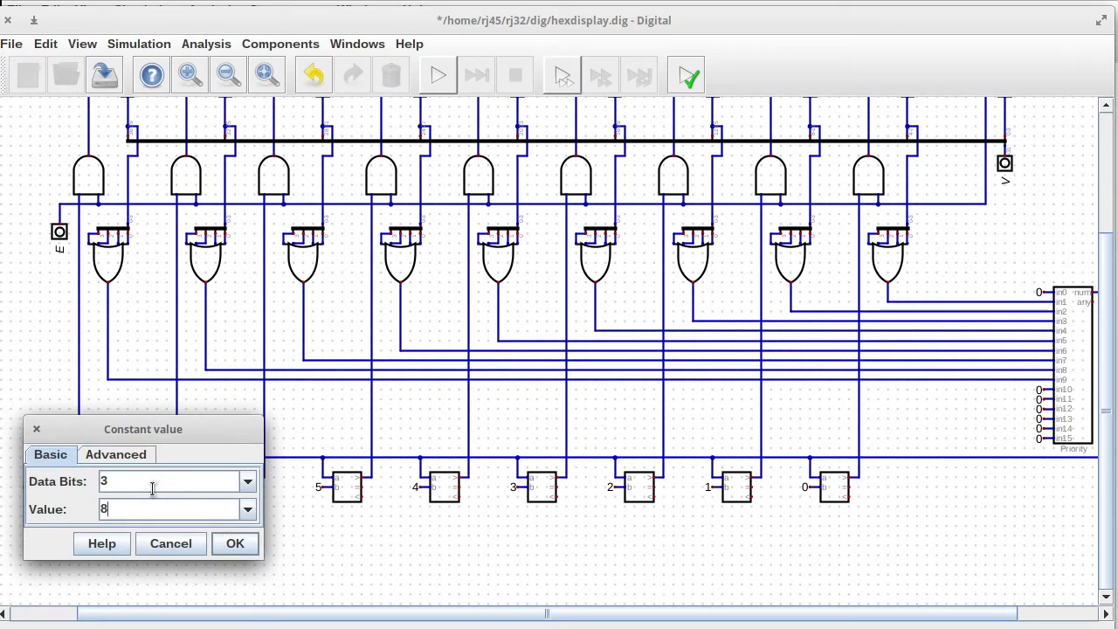
click(248, 481)
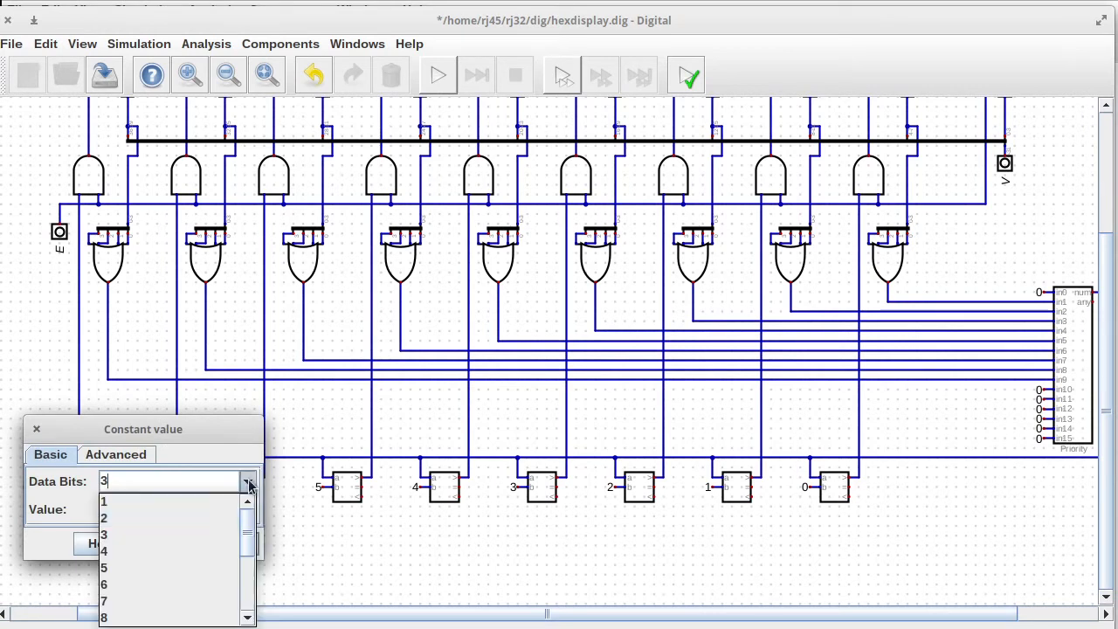
click(160, 550)
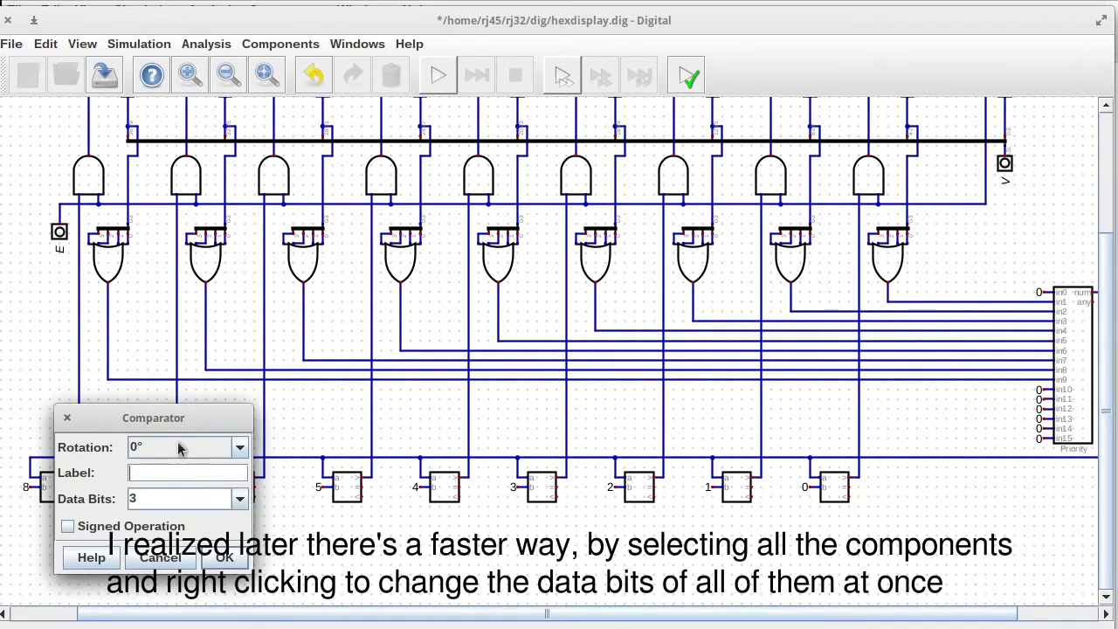
Step: Set the data bits of the comparators for digits D2, D3, D4 and D5 to 4
click(239, 498)
click(174, 567)
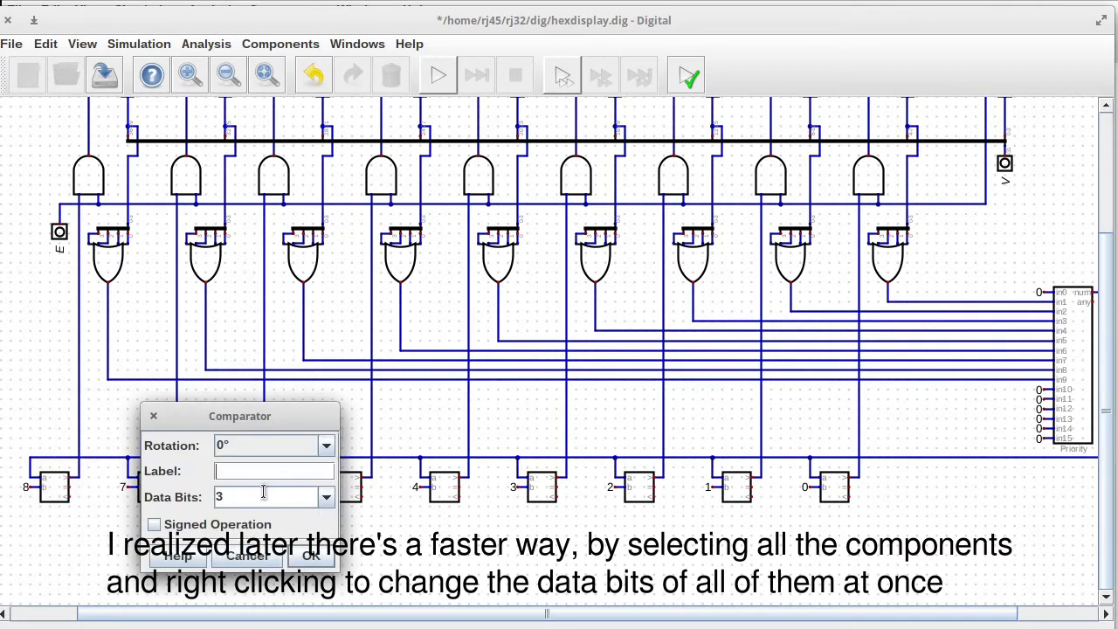
click(323, 498)
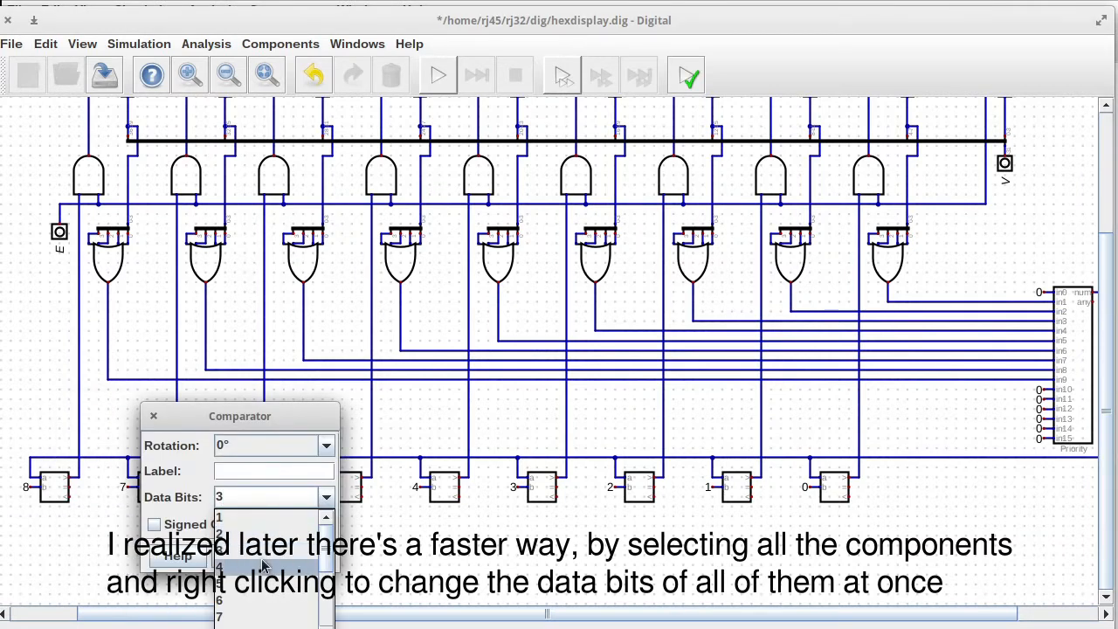
click(347, 496)
click(444, 489)
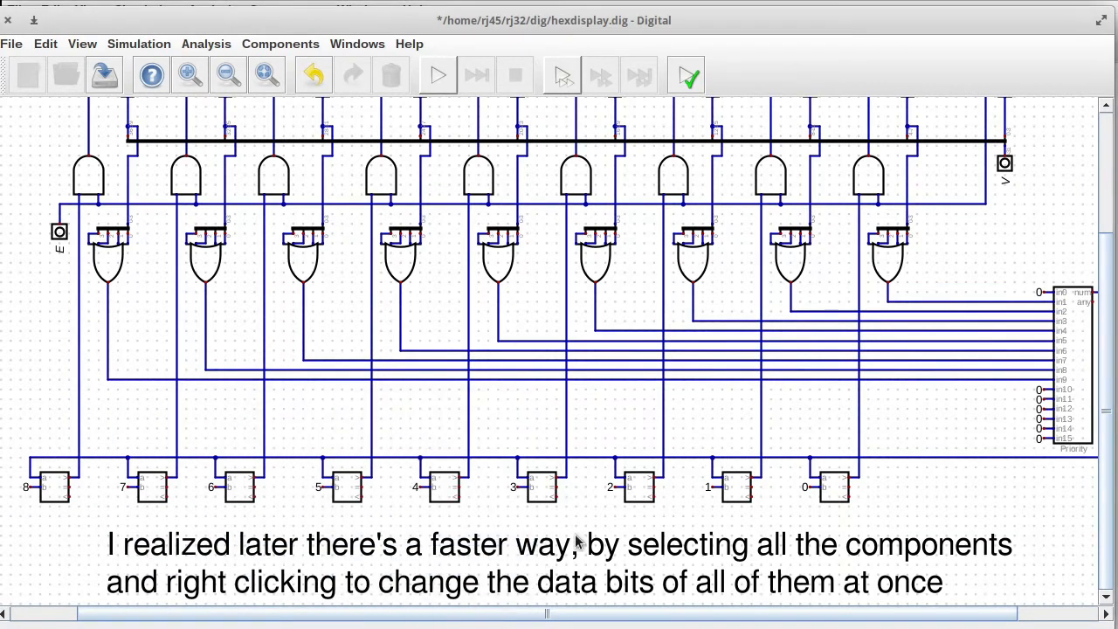
Step: Set the data bits of the comparators for digits D6, D7, D8 and D9 to 4
right_click(542, 489)
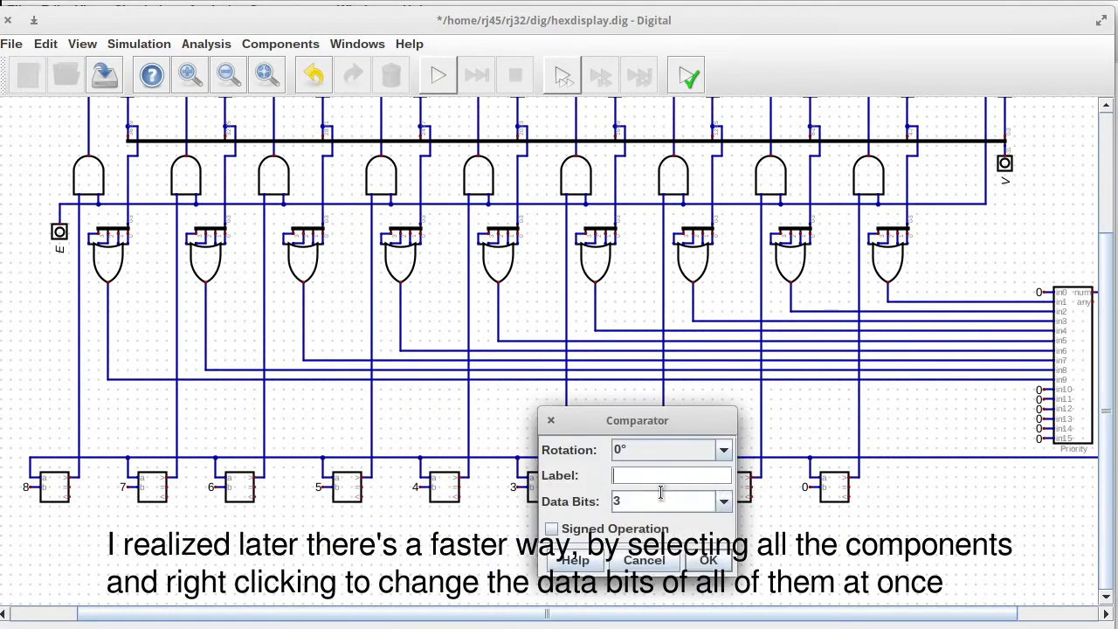
click(724, 501)
click(677, 569)
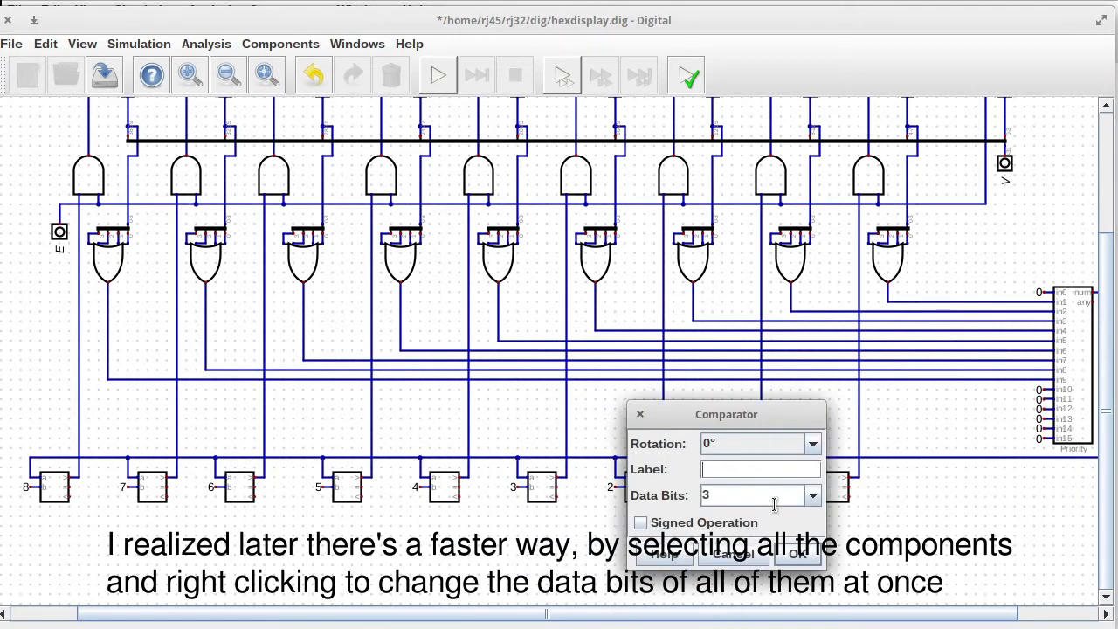
click(812, 496)
click(766, 565)
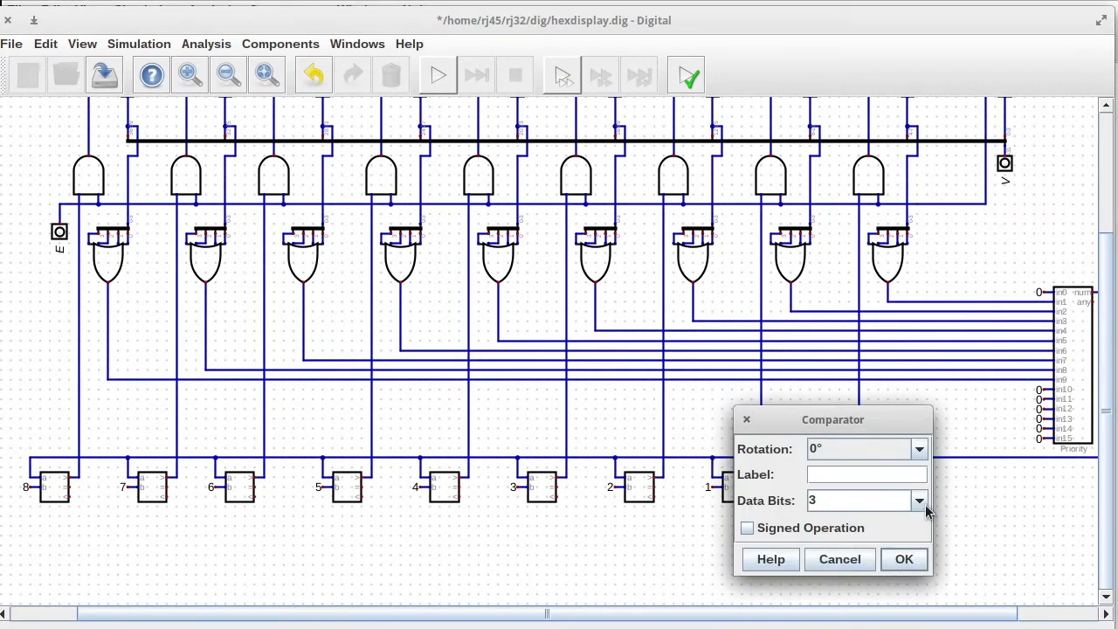
click(919, 500)
click(872, 568)
click(904, 559)
Step: Save and test-run the circuit, and check the settings of the digit bus splitter and the V input
click(105, 76)
click(438, 75)
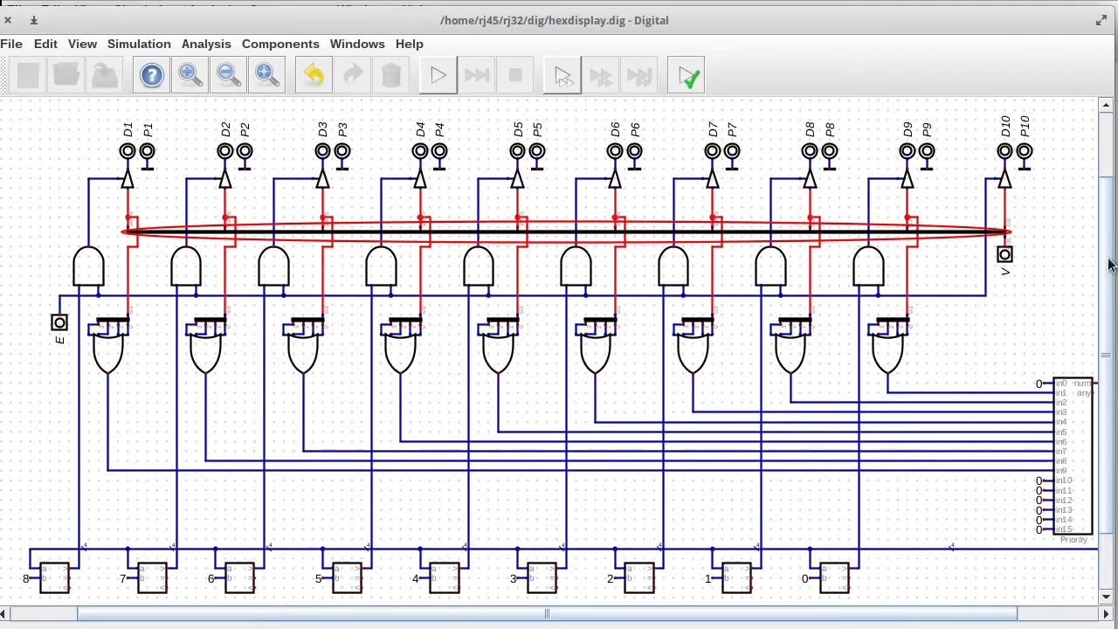
right_click(891, 232)
click(974, 302)
right_click(1003, 255)
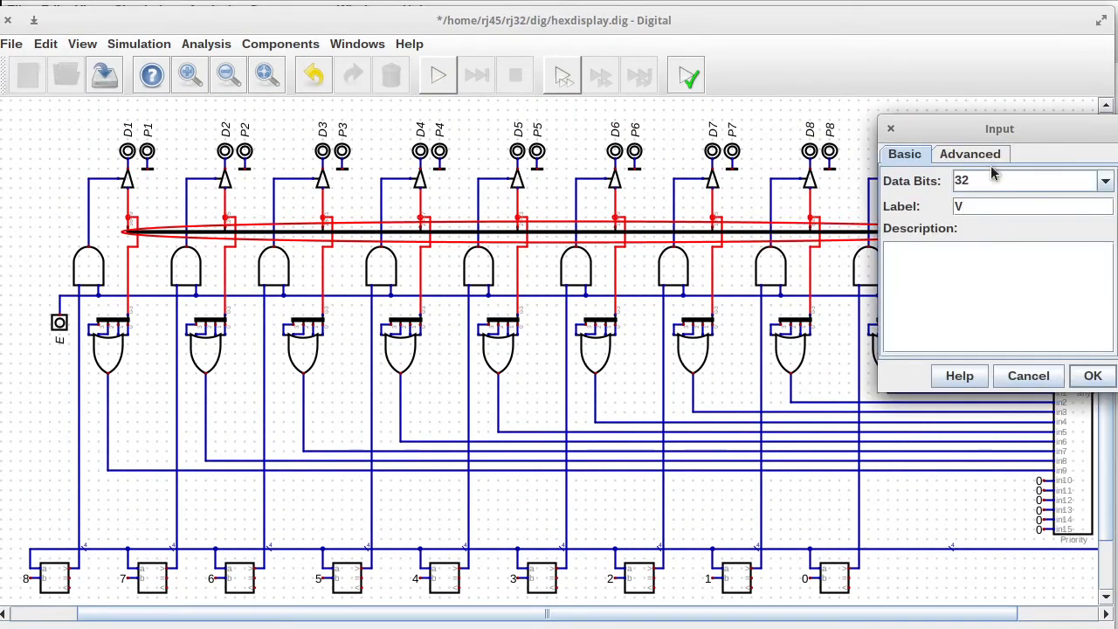
click(1027, 373)
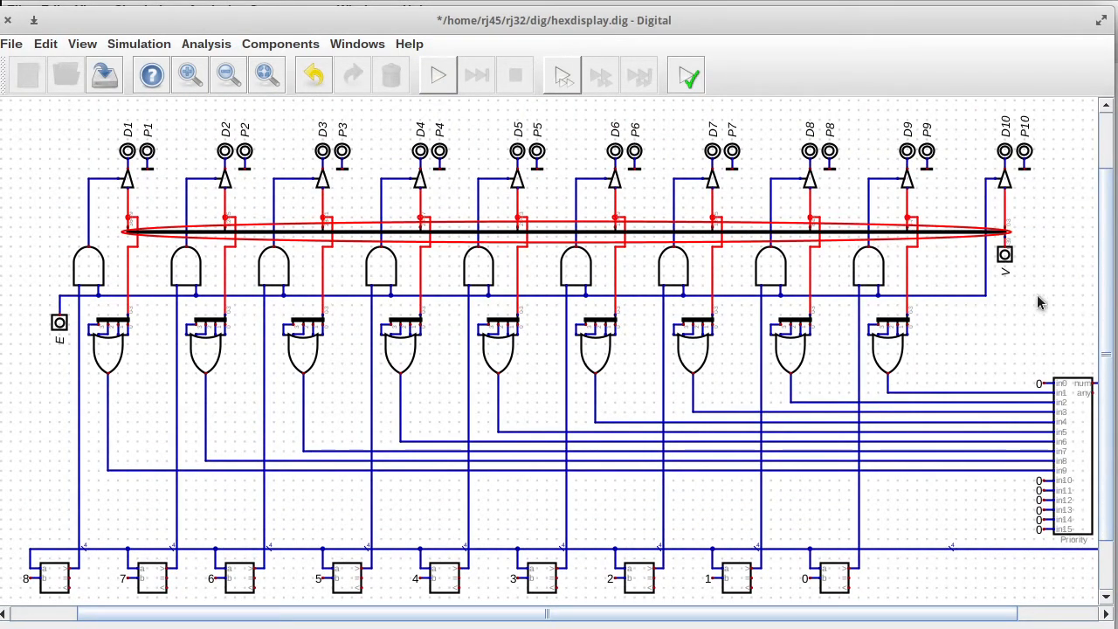
Step: Move the V input down and add a Splitter/Merger with input splitting 32 and output splitting 40
drag(1009, 259, 1008, 297)
click(280, 44)
mouse_move(262, 101)
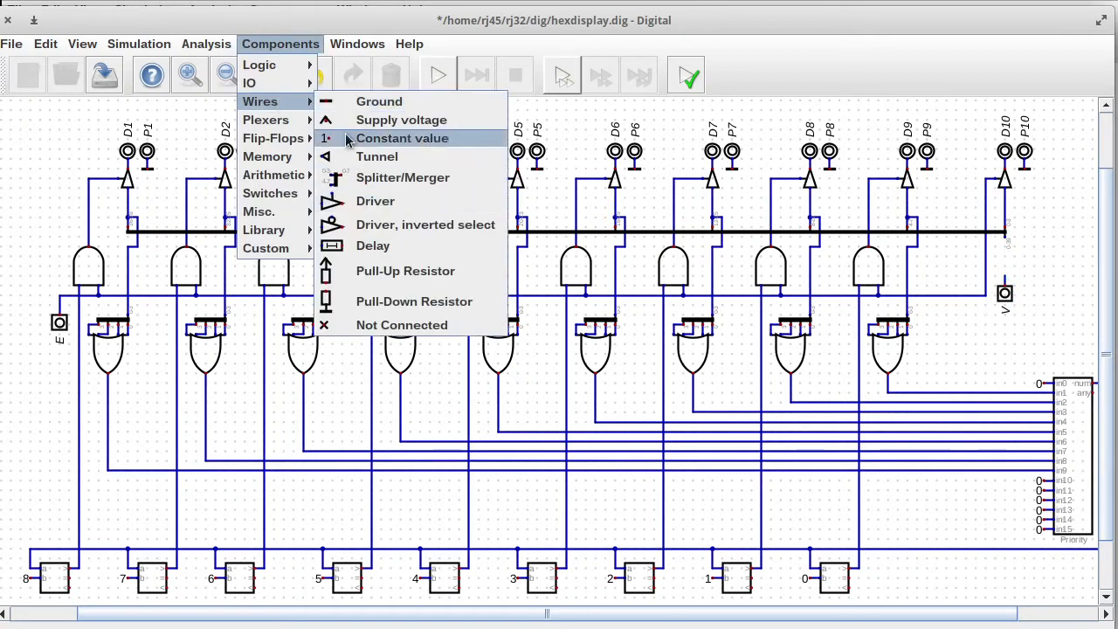
click(402, 178)
right_click(1048, 262)
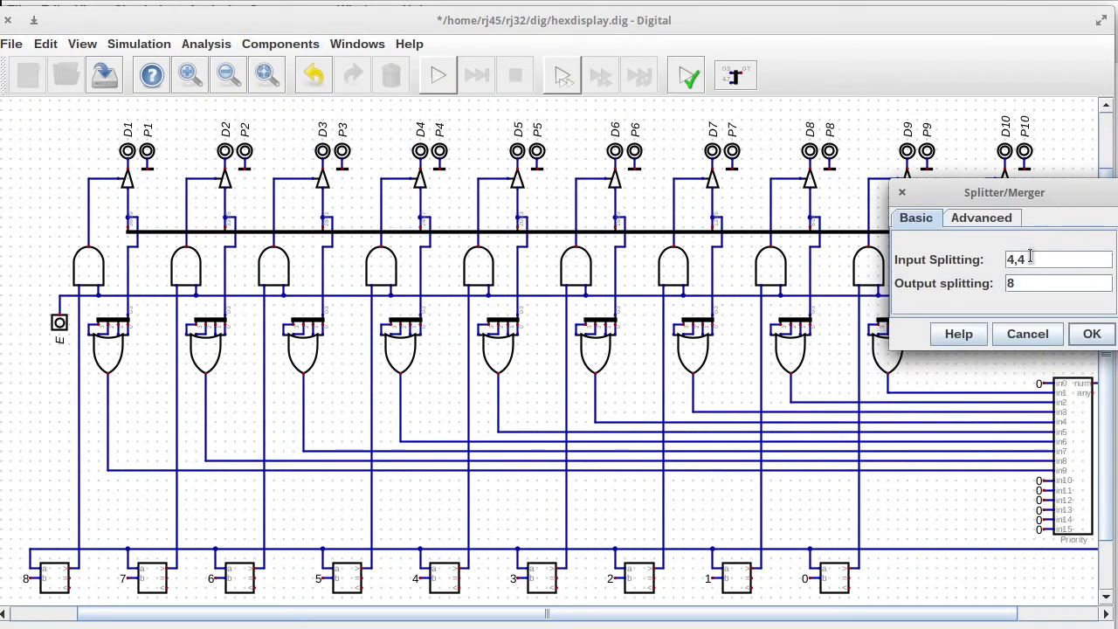
text(32)
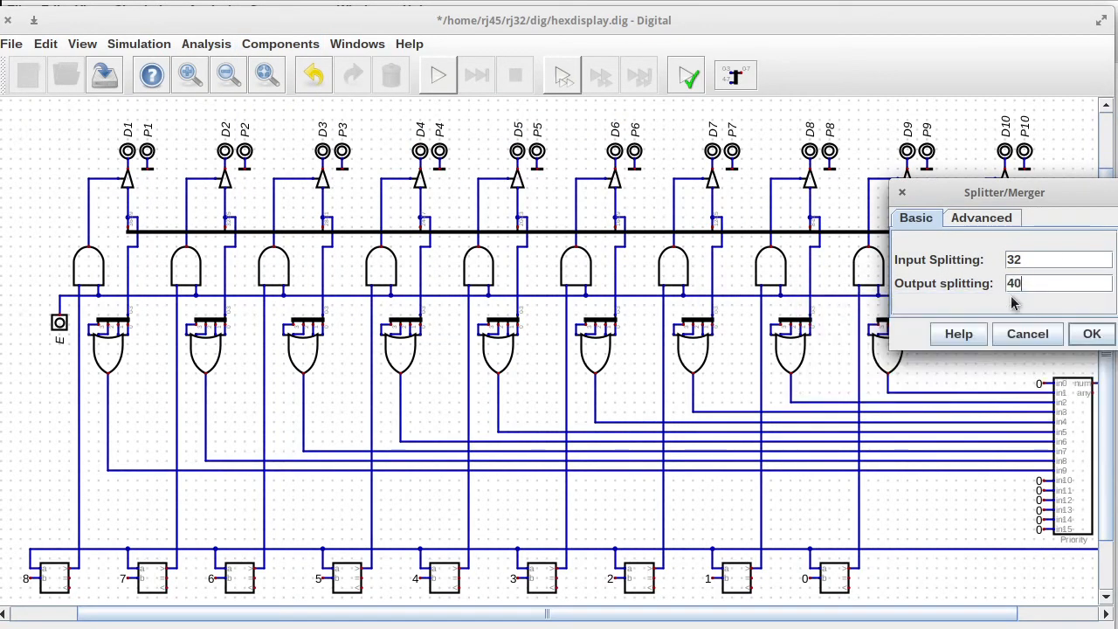
text(40)
key(Return)
Step: Place the new splitter between the V input and the digit bus and set its input splitting to 32,8
scroll(1040, 272, up, 5)
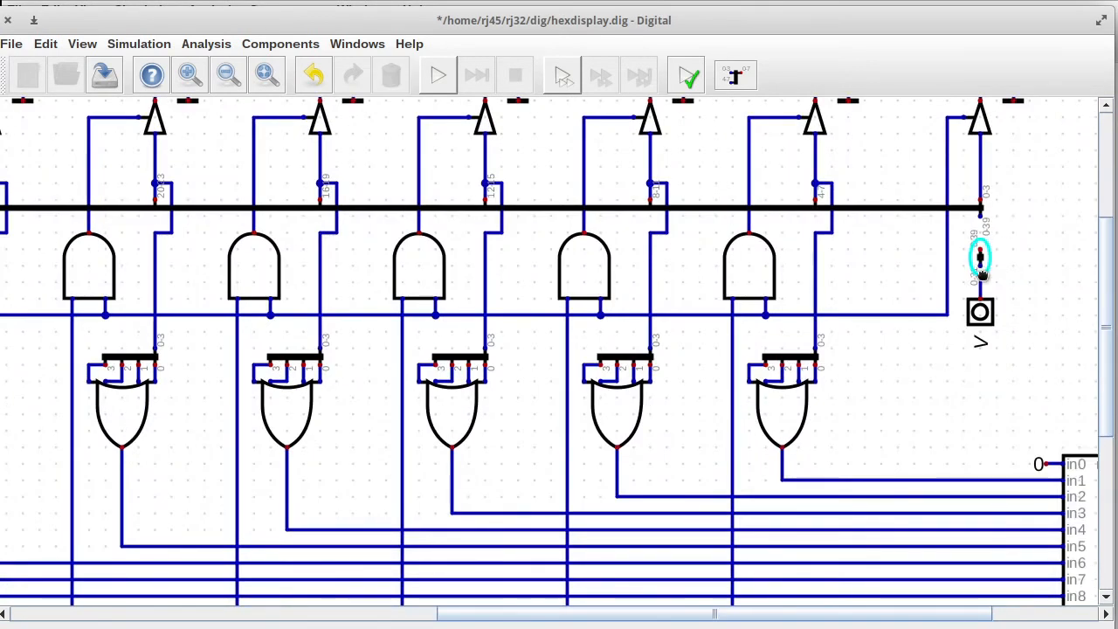
click(982, 227)
right_click(981, 227)
click(1011, 256)
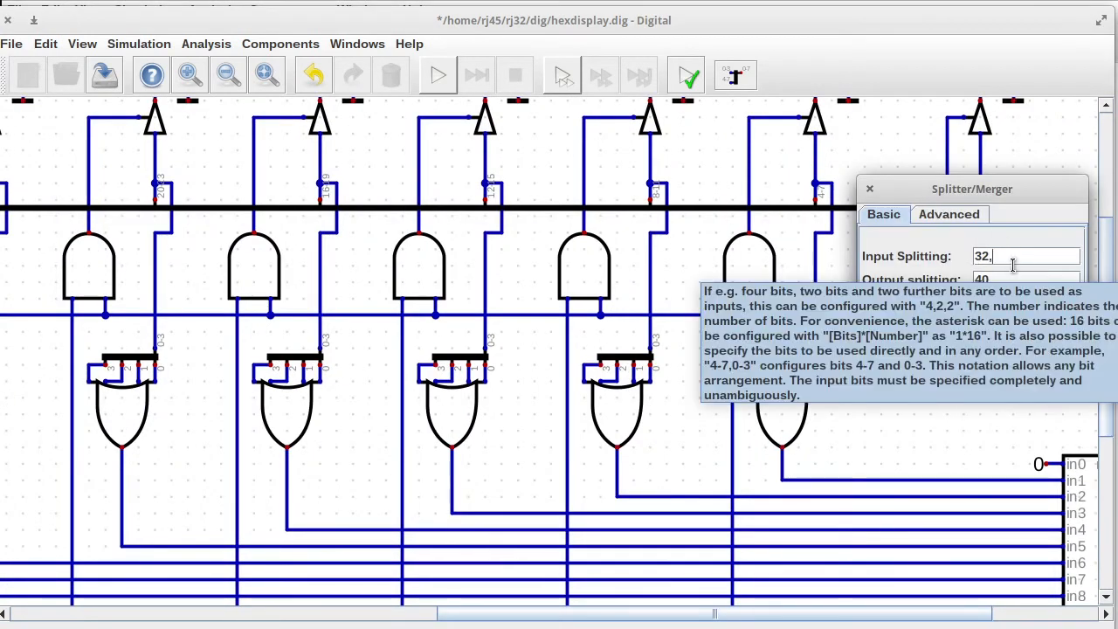
text(,8)
click(1060, 330)
Step: Add a constant with value 0 to the new splitter's 32-39 input
click(280, 43)
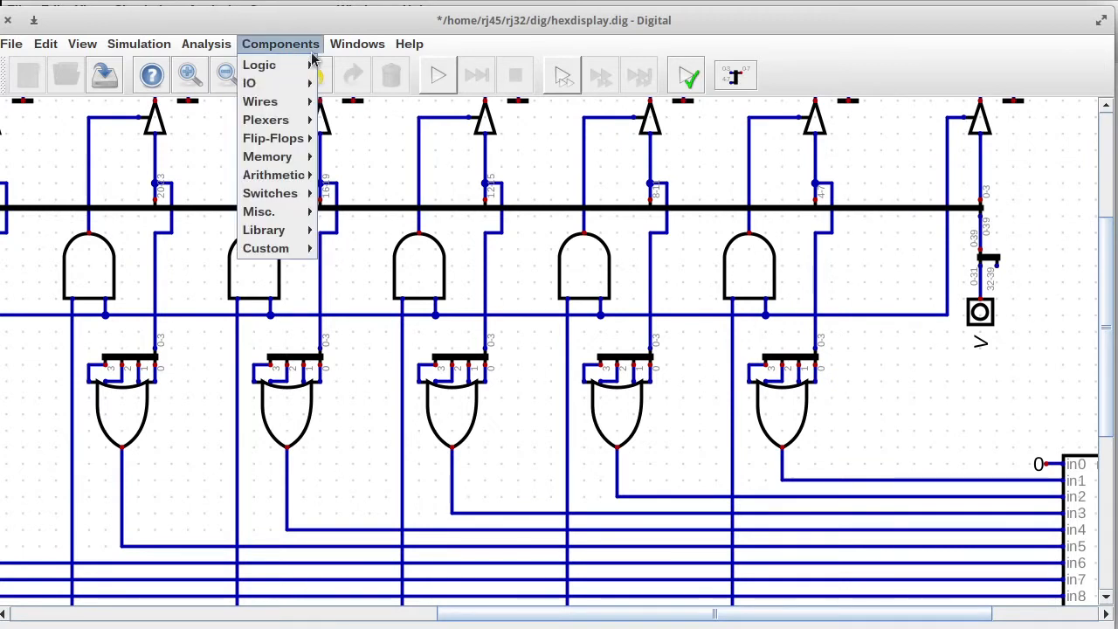
mouse_move(262, 102)
click(367, 154)
click(946, 282)
right_click(946, 282)
click(561, 302)
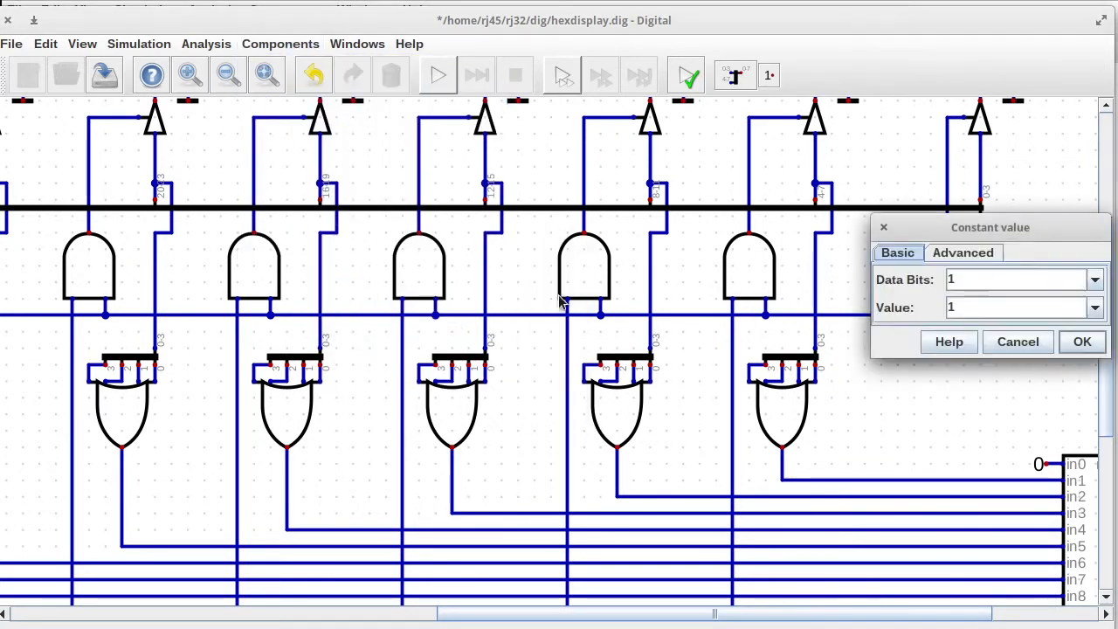
click(1084, 344)
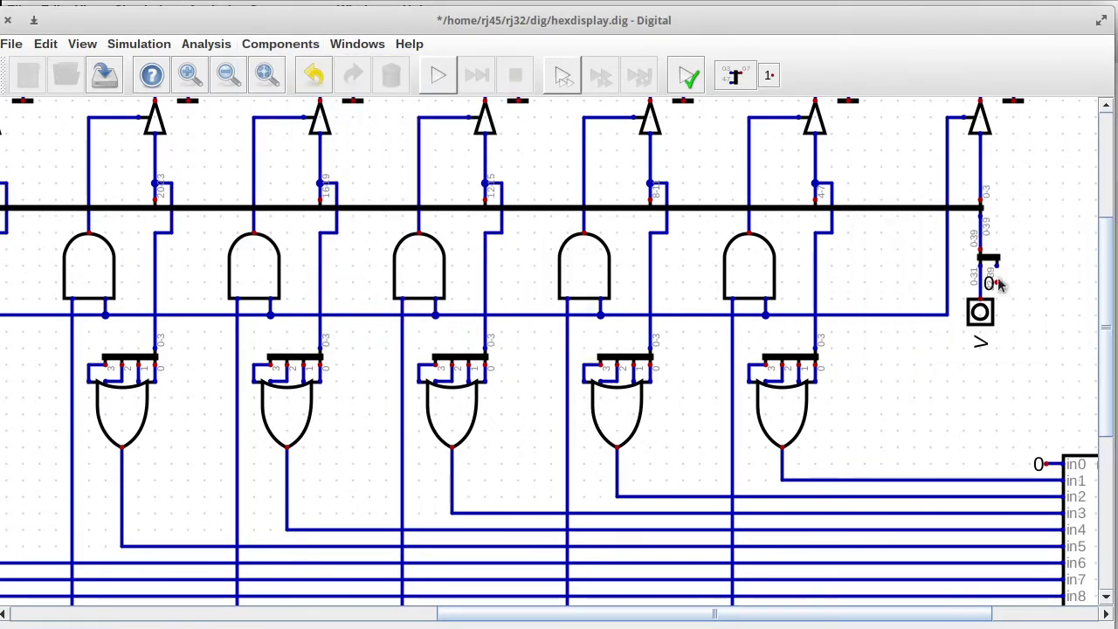
Step: Test-run the circuit, set the D1 comparator's data bits to 4, and test-run it again
click(438, 76)
click(673, 378)
drag(1105, 470, 1083, 537)
drag(511, 612, 386, 609)
right_click(113, 527)
click(194, 540)
click(101, 611)
click(178, 599)
click(428, 82)
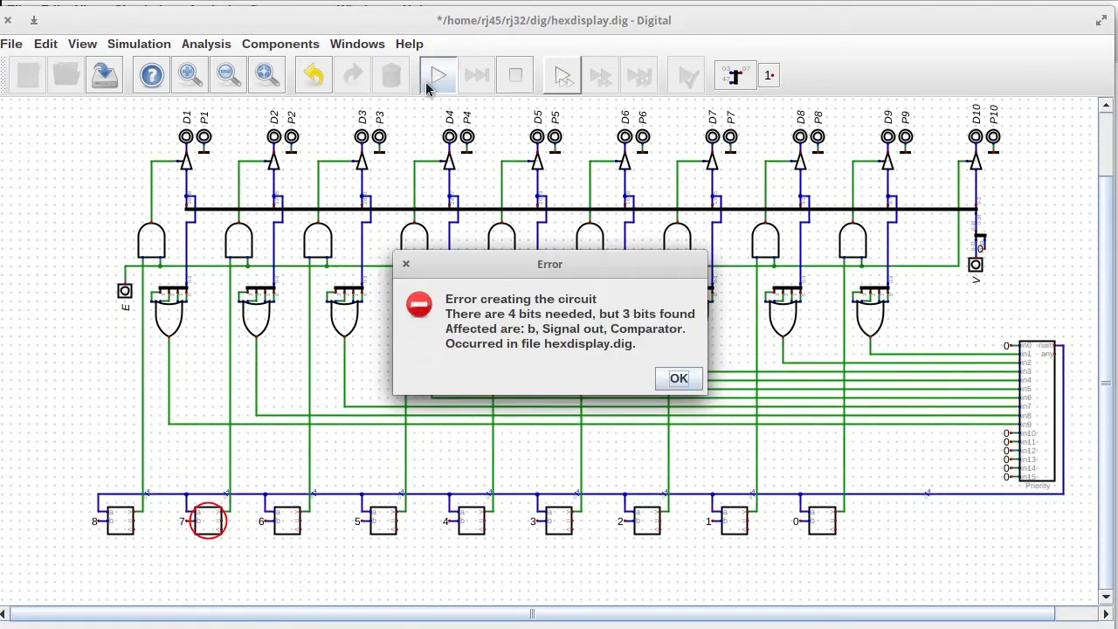
click(671, 377)
Step: Set the data bits of the comparator constants for digits D2 and D3 to 4
right_click(179, 524)
click(285, 516)
click(175, 581)
click(272, 578)
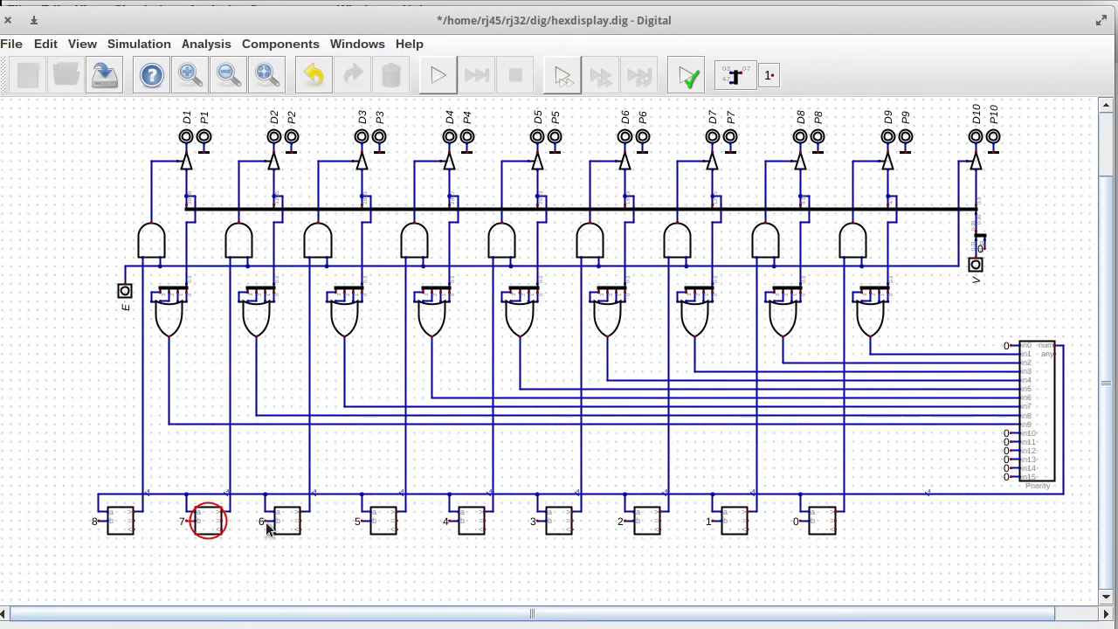
right_click(262, 520)
click(361, 516)
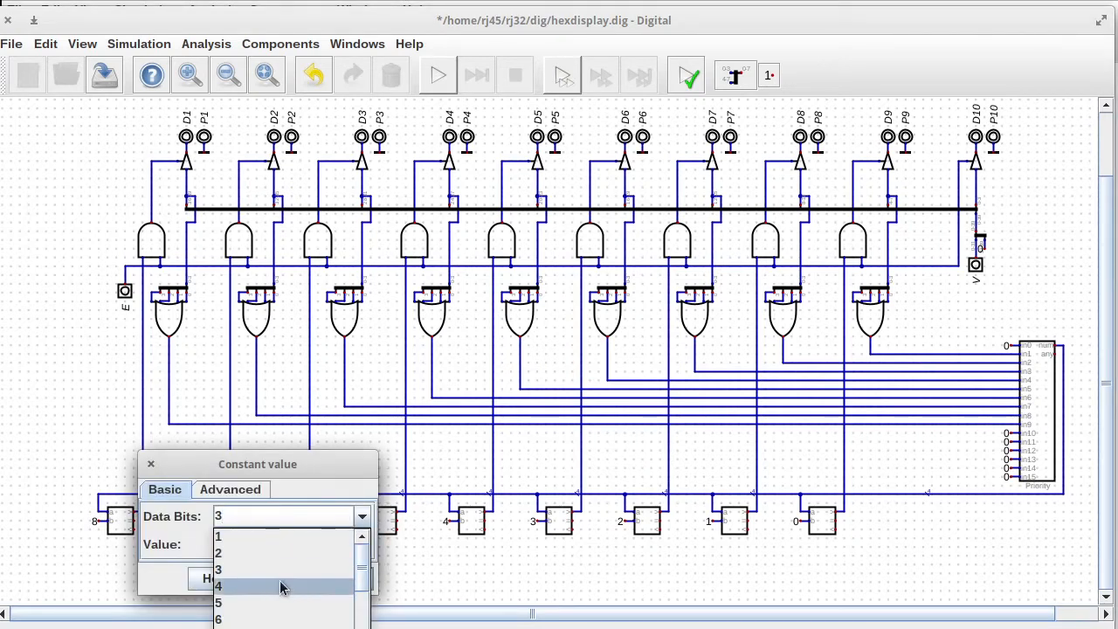
click(281, 587)
click(351, 578)
Step: Set the data bits of the comparator constants for digits D4 and D5 to 4
right_click(358, 522)
click(460, 519)
click(393, 588)
click(442, 580)
right_click(441, 522)
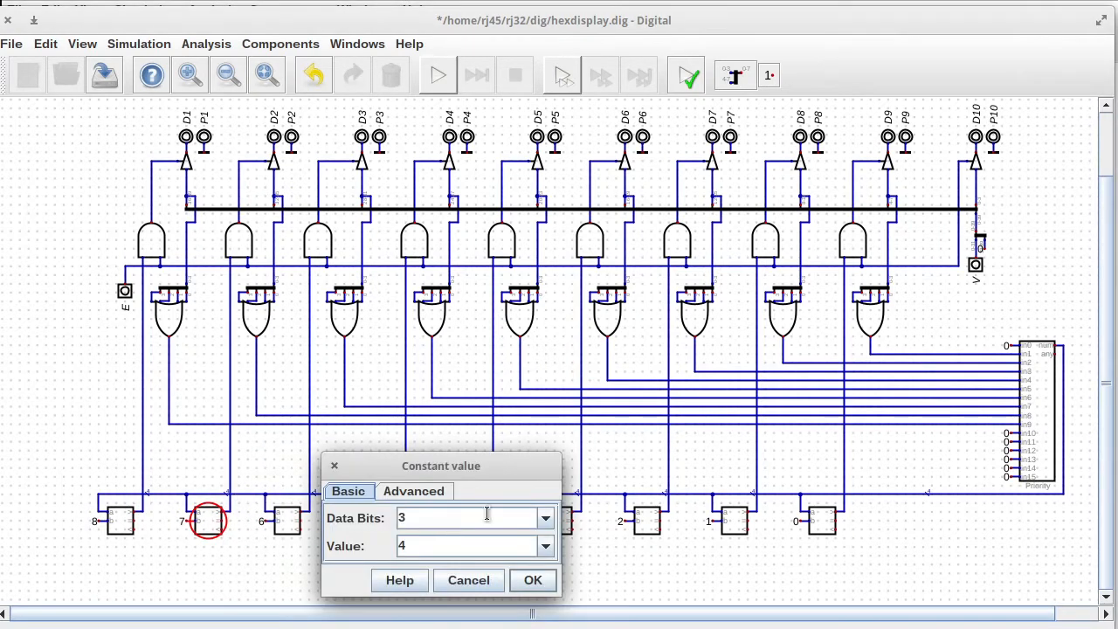
click(544, 516)
click(471, 589)
click(527, 579)
Step: Set the data bits of the comparator constants for digits D6 and D7 to 4
right_click(533, 522)
click(635, 516)
click(581, 585)
click(617, 578)
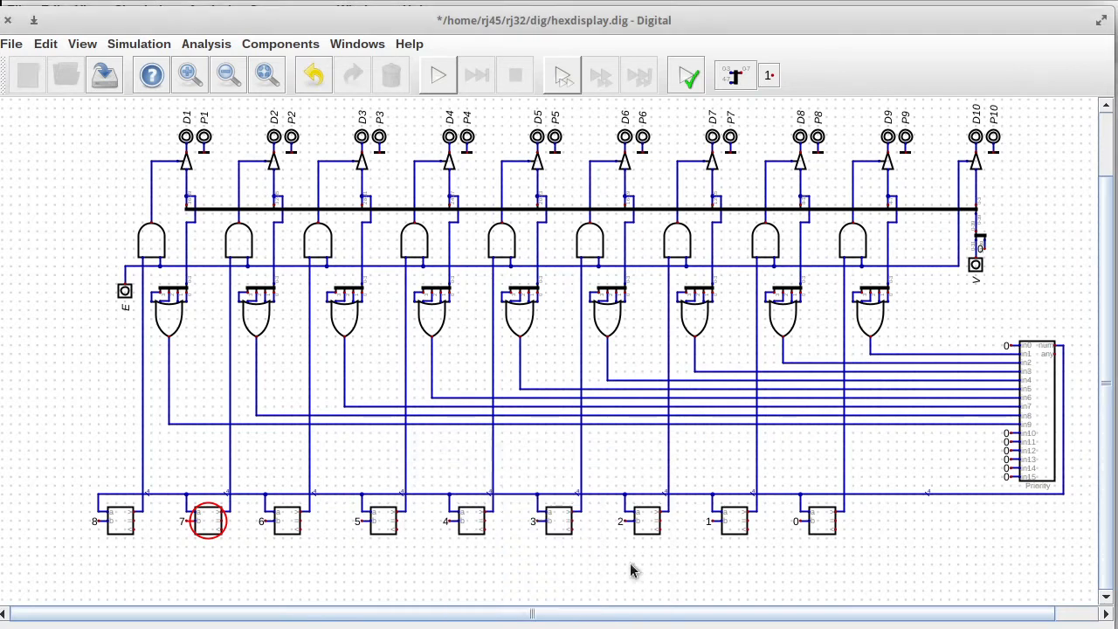
right_click(622, 521)
click(723, 516)
click(668, 585)
click(707, 579)
Step: Set the data bits of the comparator constants for digits D8 and D9 to 4
right_click(709, 522)
click(810, 516)
click(755, 585)
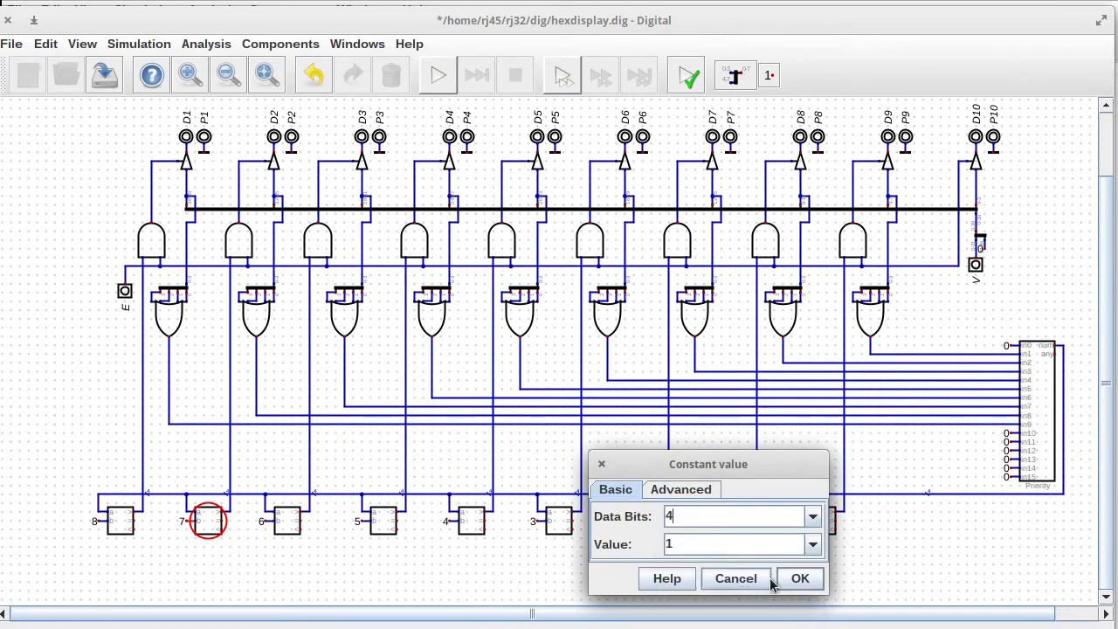
click(800, 578)
right_click(797, 521)
click(897, 516)
click(843, 586)
click(884, 578)
Step: Simulate the circuit with the E input switched on, stop the simulation and save the file
click(428, 77)
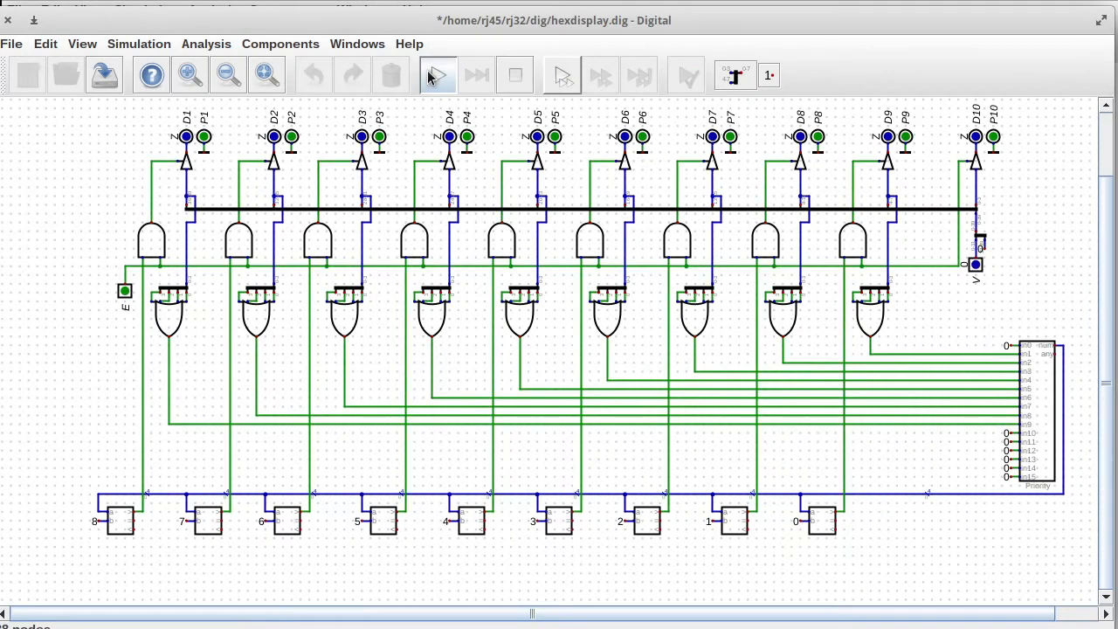
click(124, 290)
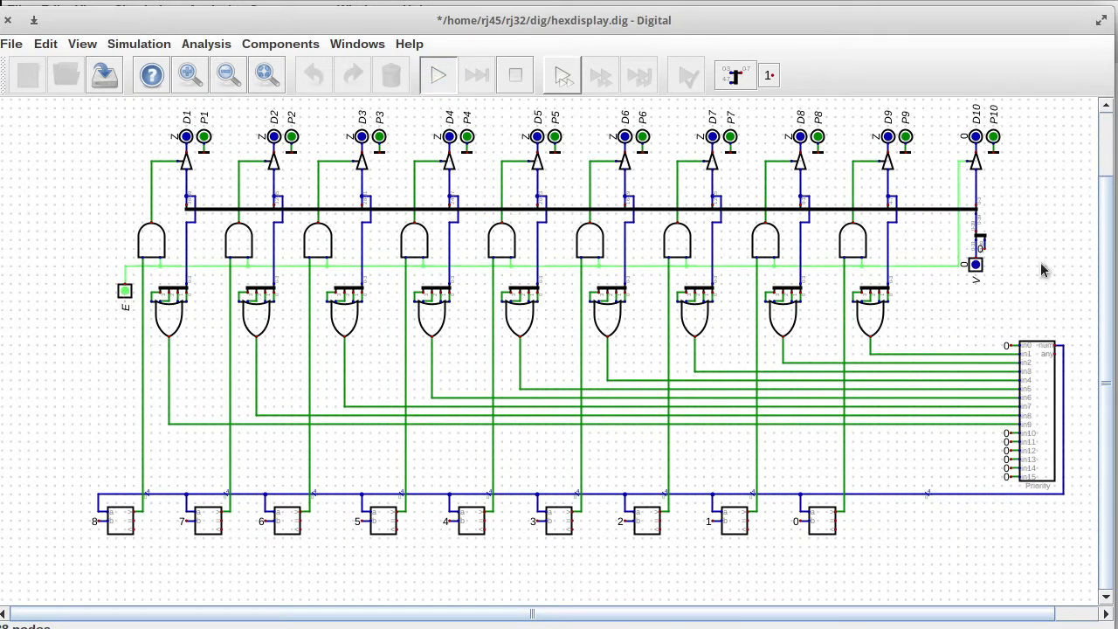
click(515, 75)
key(ctrl+s)
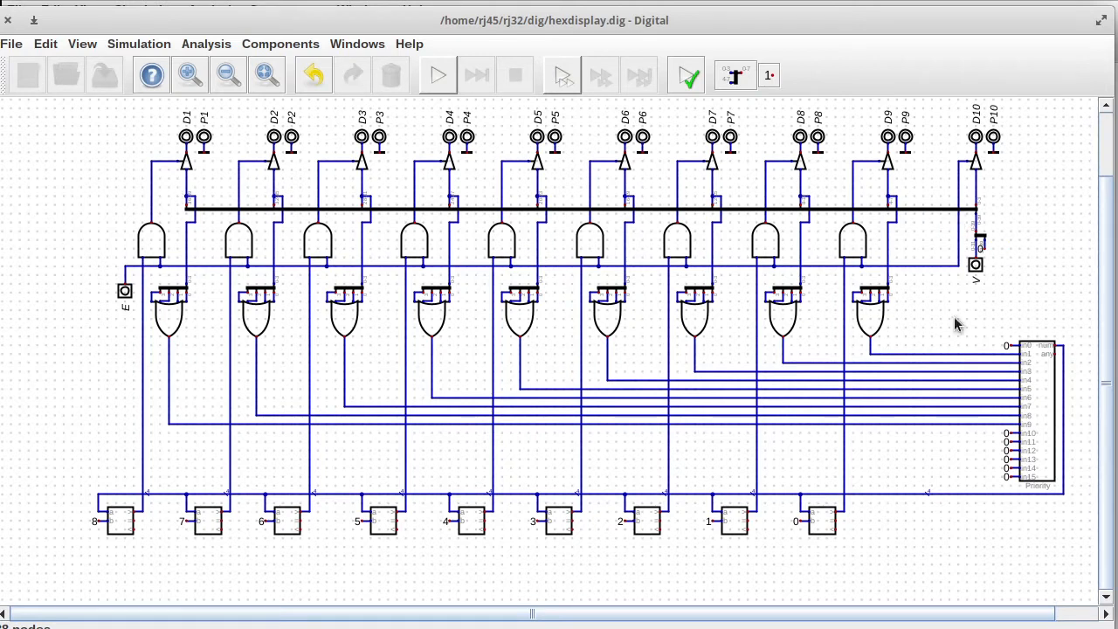
Step: Move the V input with its splitter and constant down below the row of comparators
key(F1)
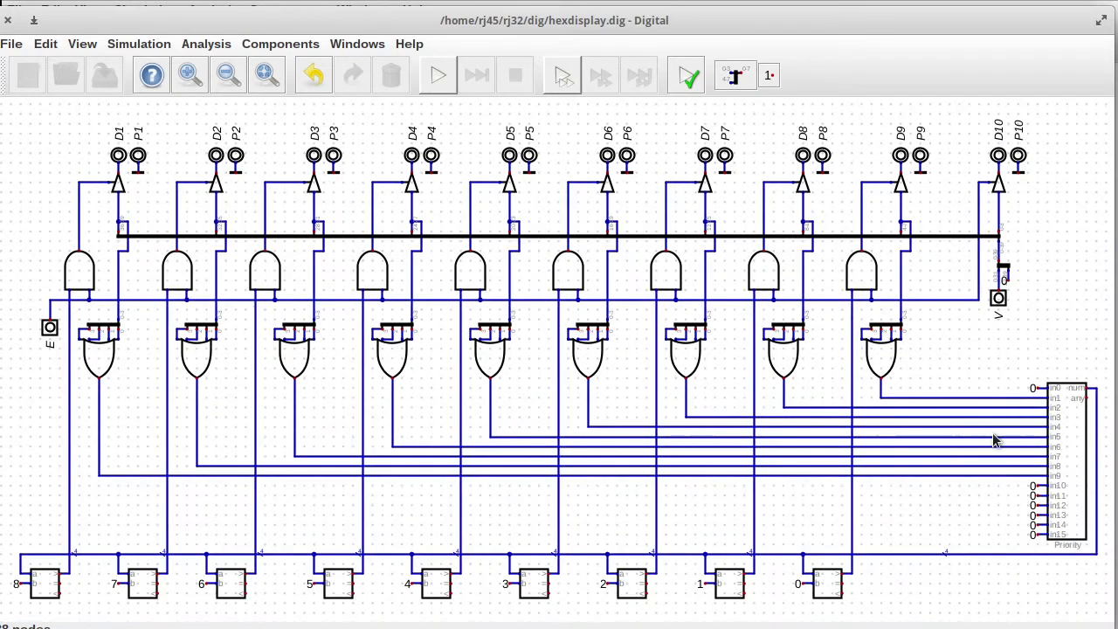
scroll(1023, 356, down, 3)
drag(987, 310, 978, 569)
Step: Add a Multiplexer with 40 data bits and 1 selector bit beside the V input's splitter
click(281, 44)
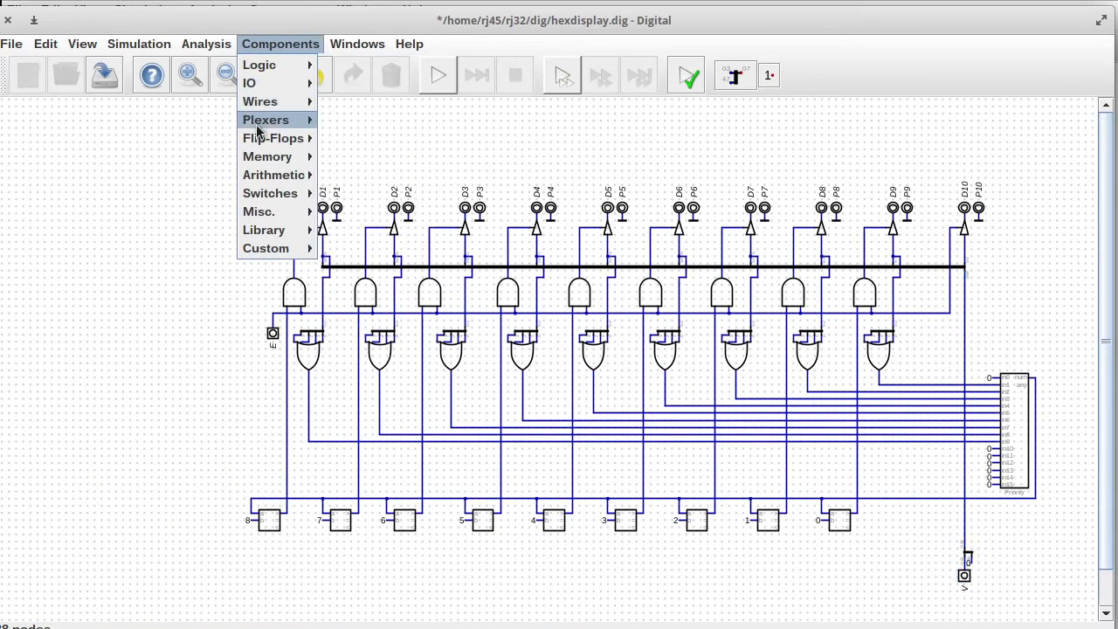
mouse_move(265, 119)
click(382, 136)
right_click(915, 526)
double_click(980, 506)
text(40)
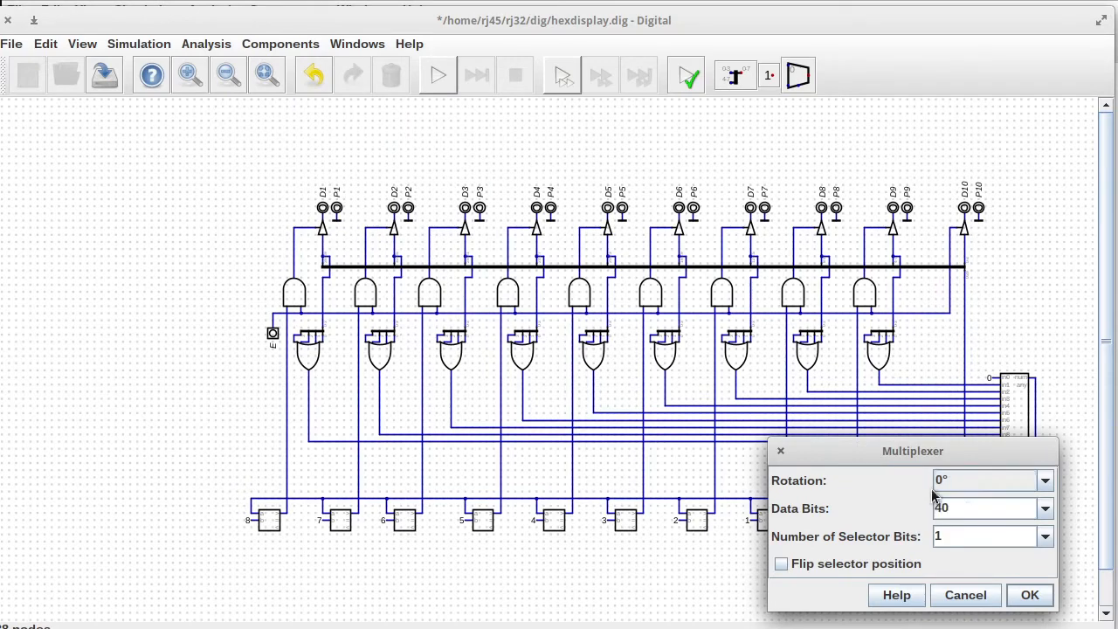
click(1030, 594)
Step: Detach the vertical digit bus wire from the splitter and move the multiplexer to the wire's other side
scroll(998, 593, up, 5)
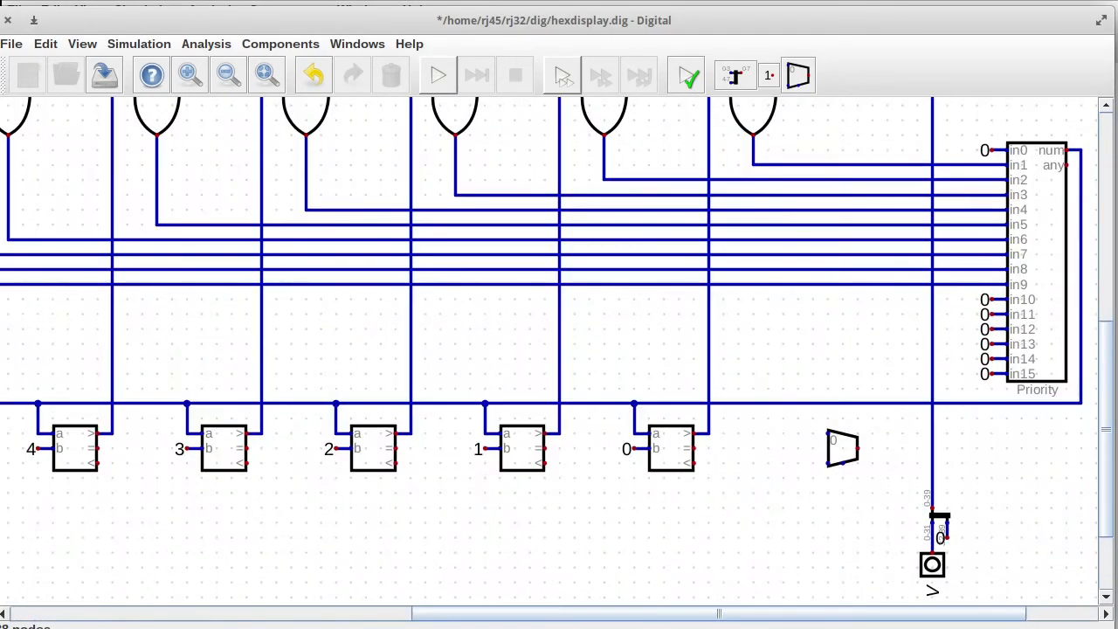
ctrl+click(932, 496)
click(911, 454)
click(840, 444)
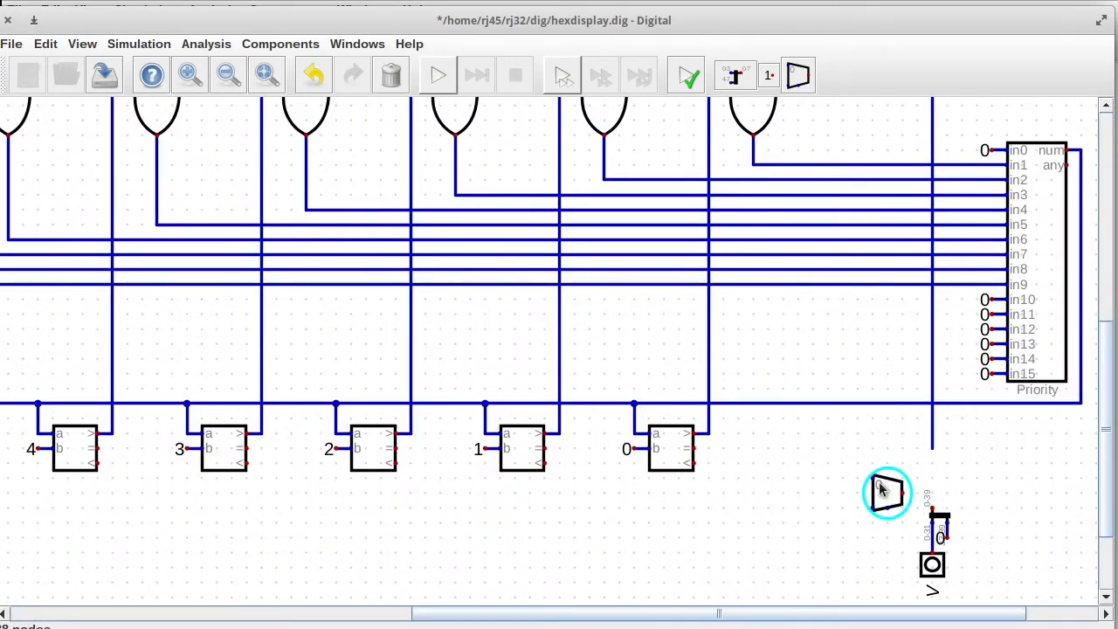
click(972, 473)
Step: Delete the wire between the V input and its splitter, moving both clear of the digit bus wire
drag(904, 545, 952, 599)
drag(931, 566, 812, 564)
drag(897, 508, 935, 539)
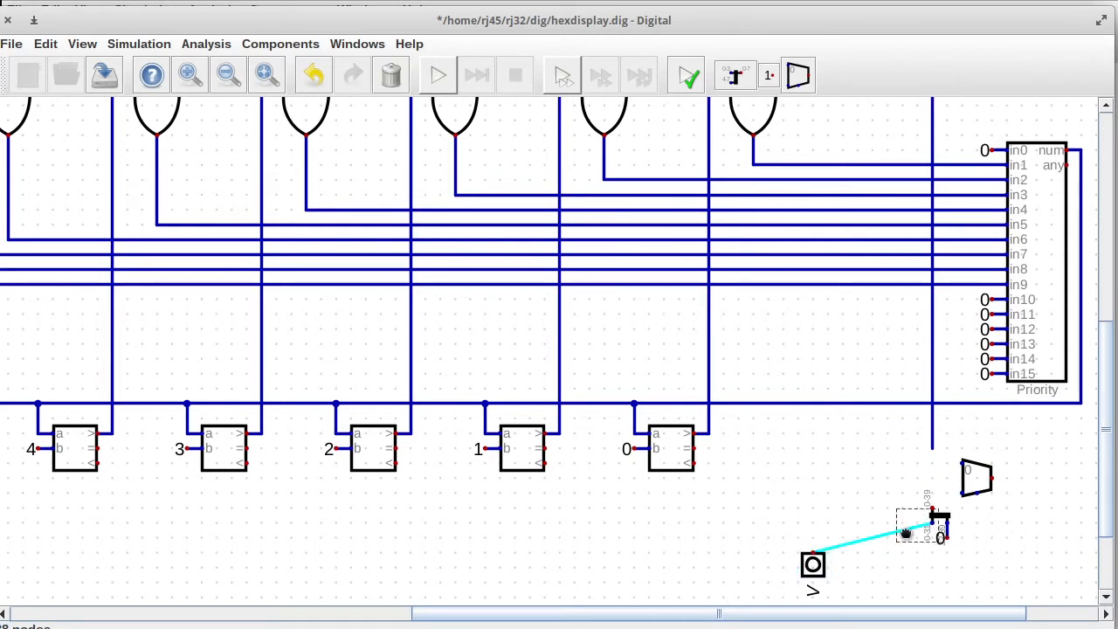
key(Delete)
drag(896, 485, 961, 561)
drag(924, 525, 820, 480)
Step: Place the multiplexer between the splitter and the digit bus wire and wire its output to the bus
click(979, 481)
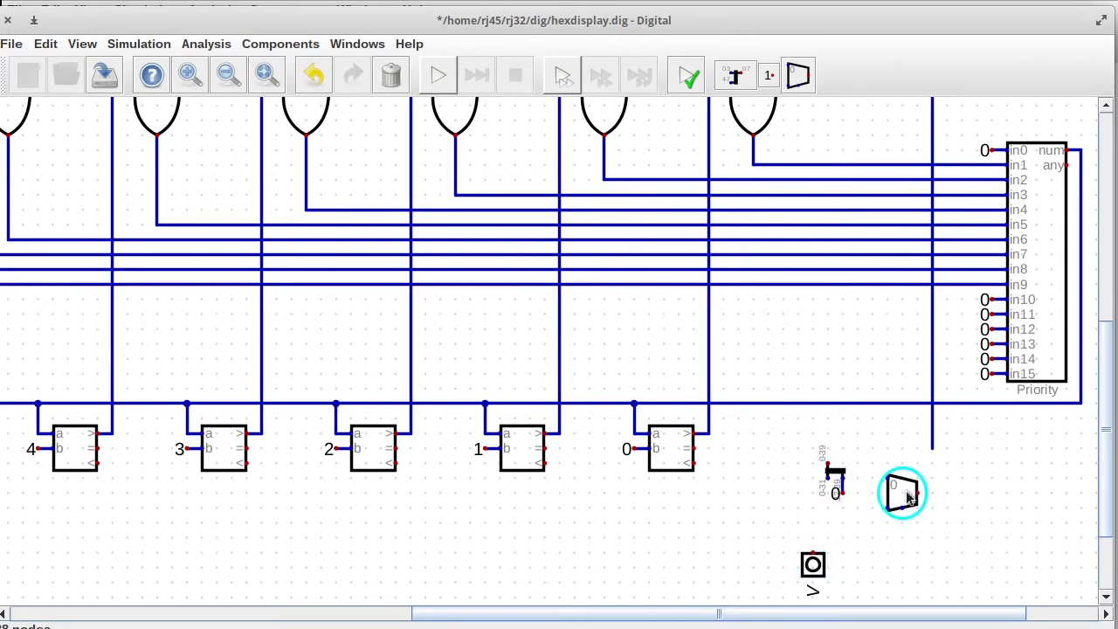
click(908, 484)
click(932, 439)
Step: Rotate the splitter with its constant to face the multiplexer, and wire it between the V input and the multiplexer's input 0
drag(806, 429, 868, 517)
key(r)
key(r)
key(r)
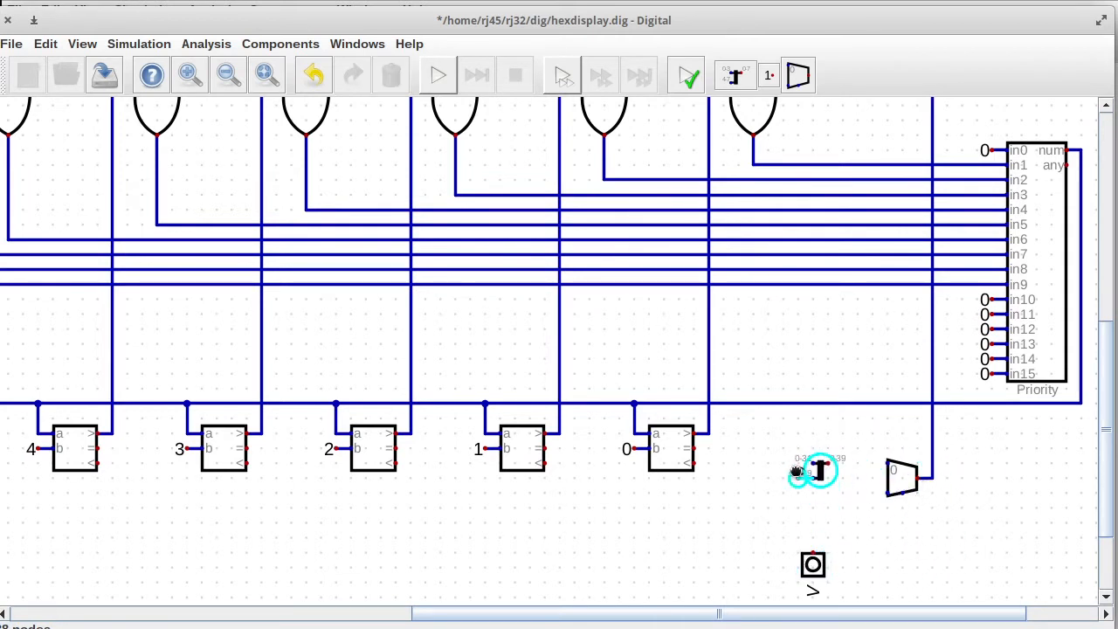
click(841, 470)
click(884, 463)
drag(812, 550, 769, 549)
Step: Add an input labelled H, wire it to the multiplexer's select, and move the V input's splitter to multiplexer input 1
click(287, 44)
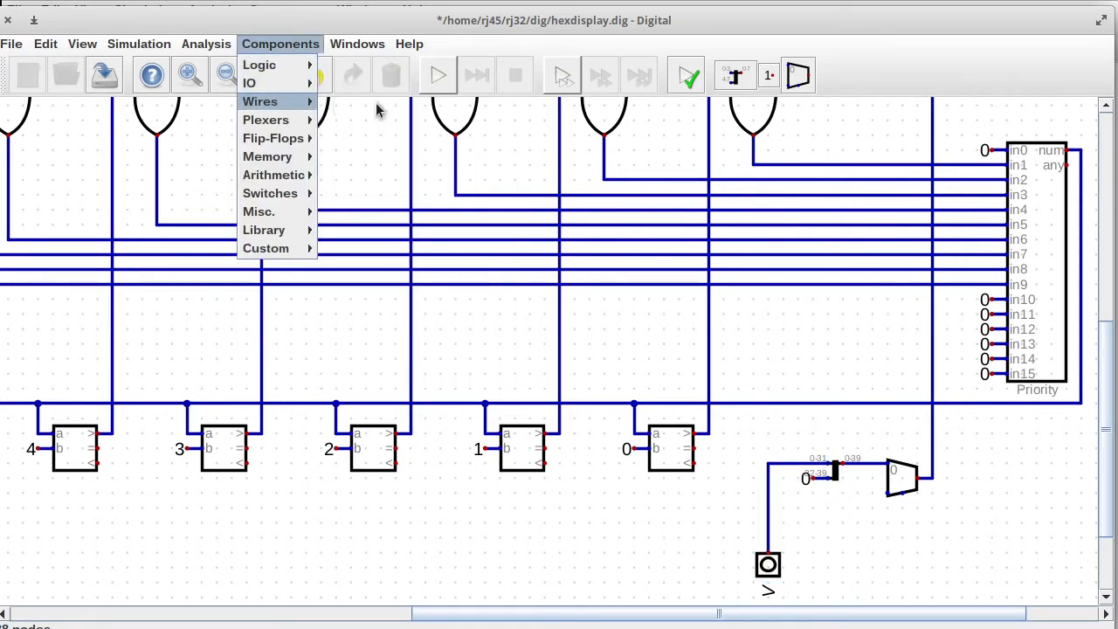
mouse_move(262, 82)
click(376, 131)
click(903, 564)
right_click(903, 564)
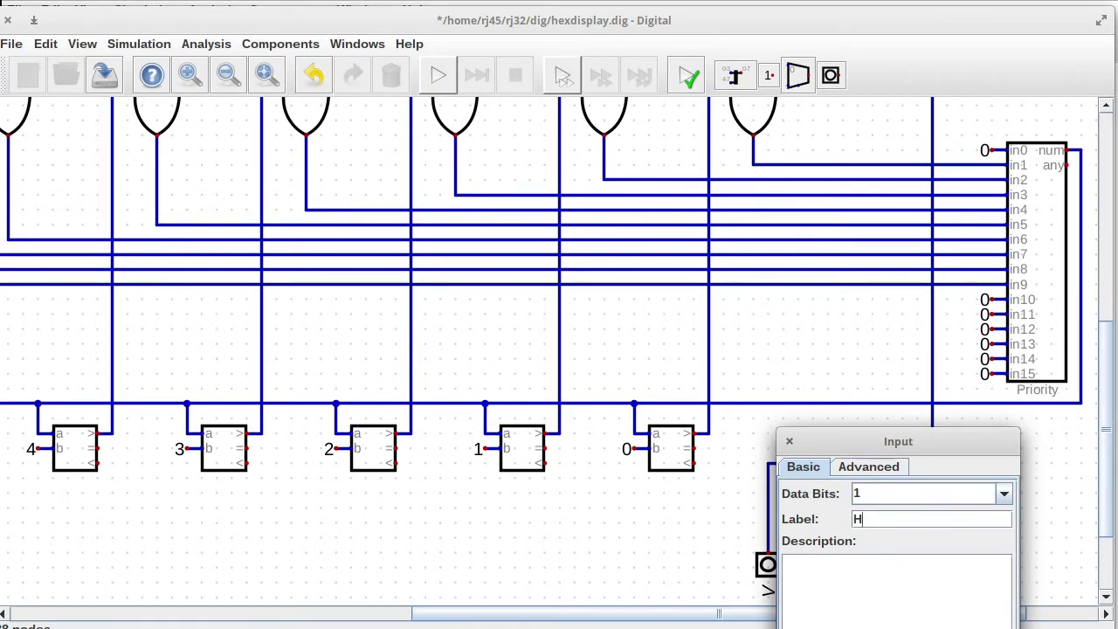
key(Return)
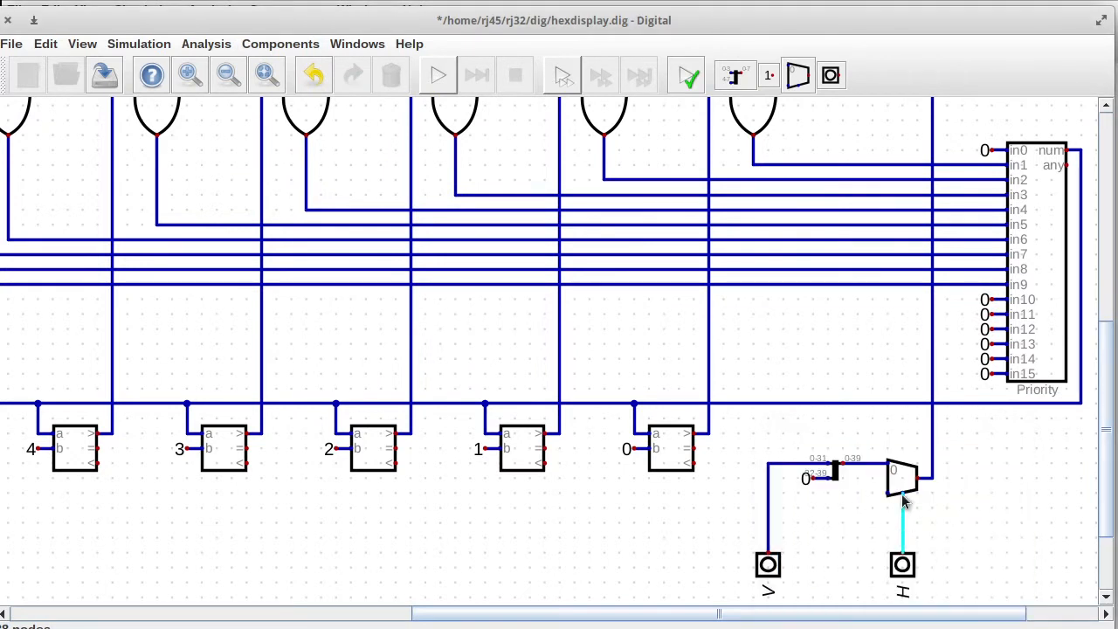
drag(745, 426, 850, 504)
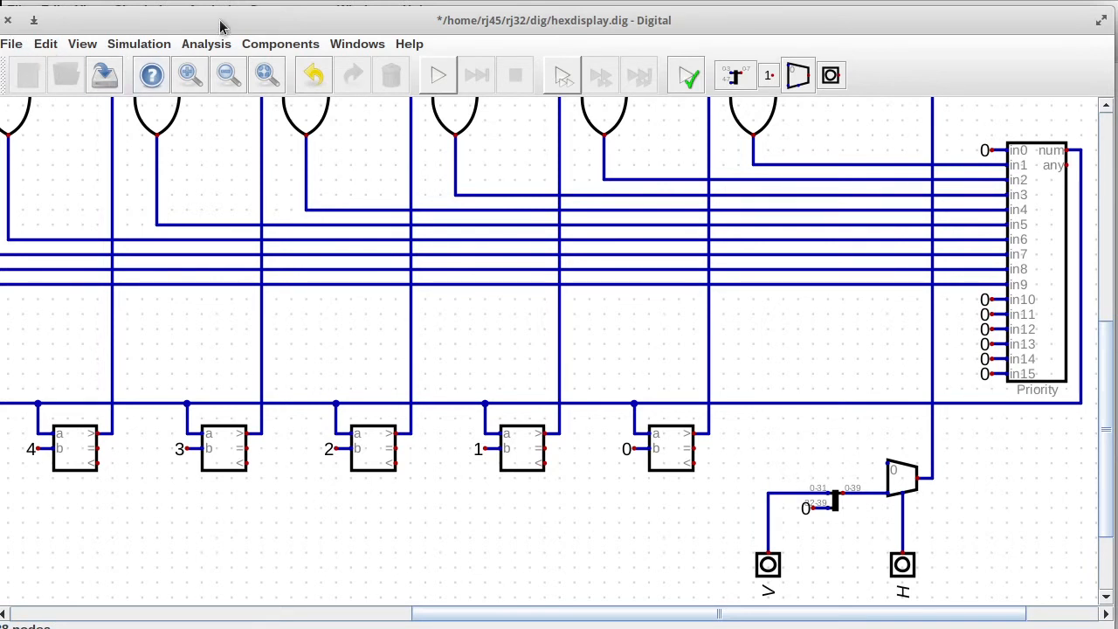
Step: Save the empty circuit in the new window as bin2bcd.dig
mouse_move(220, 26)
mouse_down()
mouse_move(224, 9)
mouse_move(227, 18)
mouse_up()
click(16, 36)
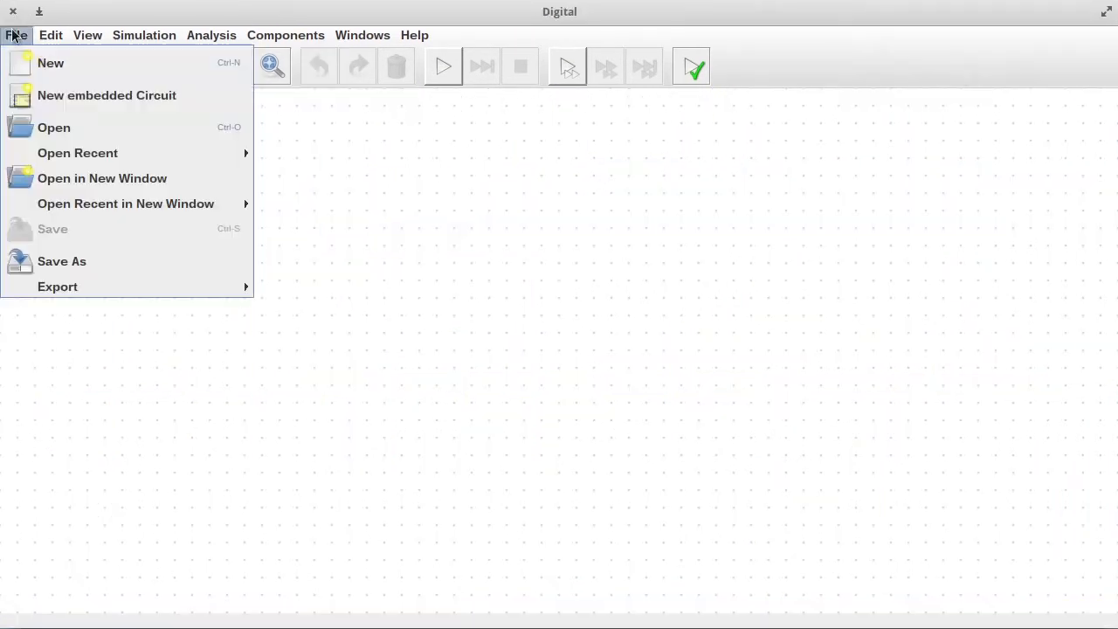
click(35, 259)
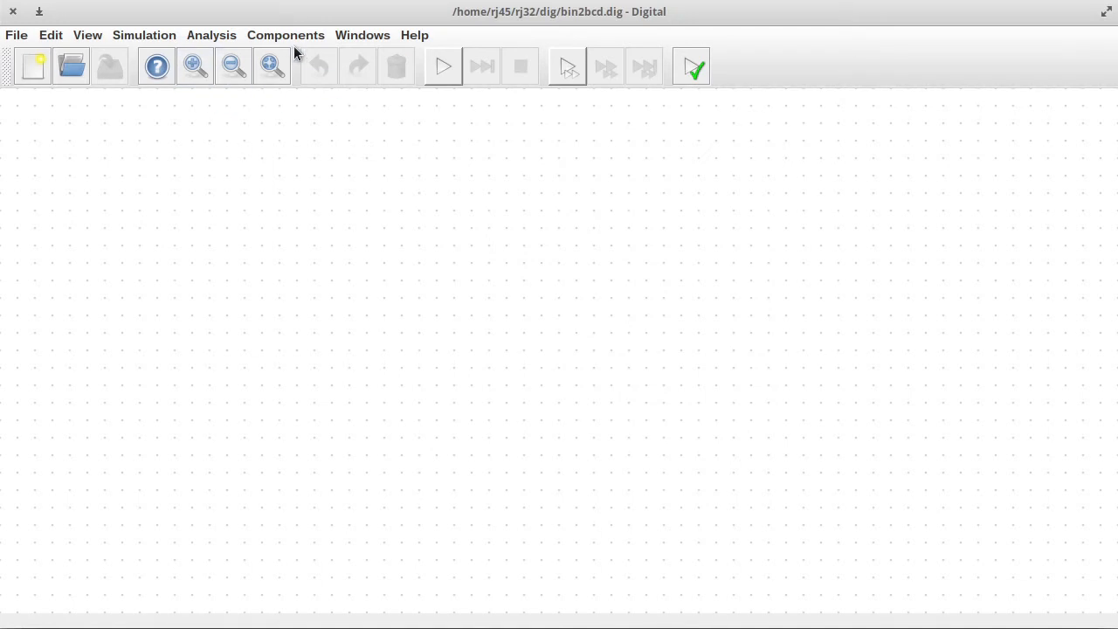
Step: Place an input and, well apart on the same row, an output in the empty circuit
click(288, 36)
mouse_move(285, 79)
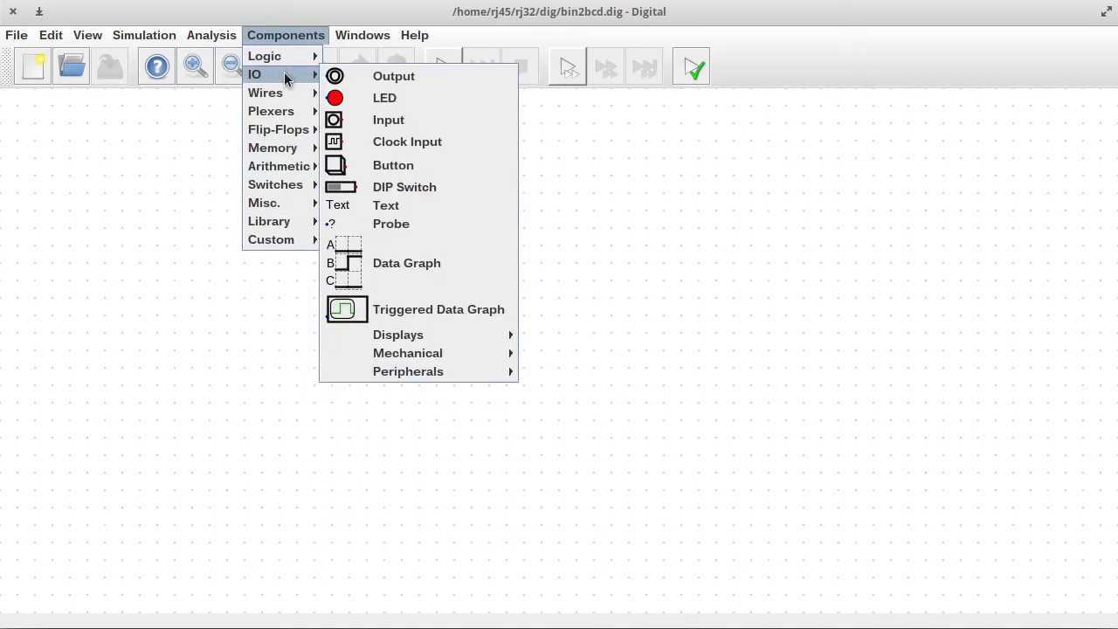
click(362, 120)
click(220, 299)
click(285, 35)
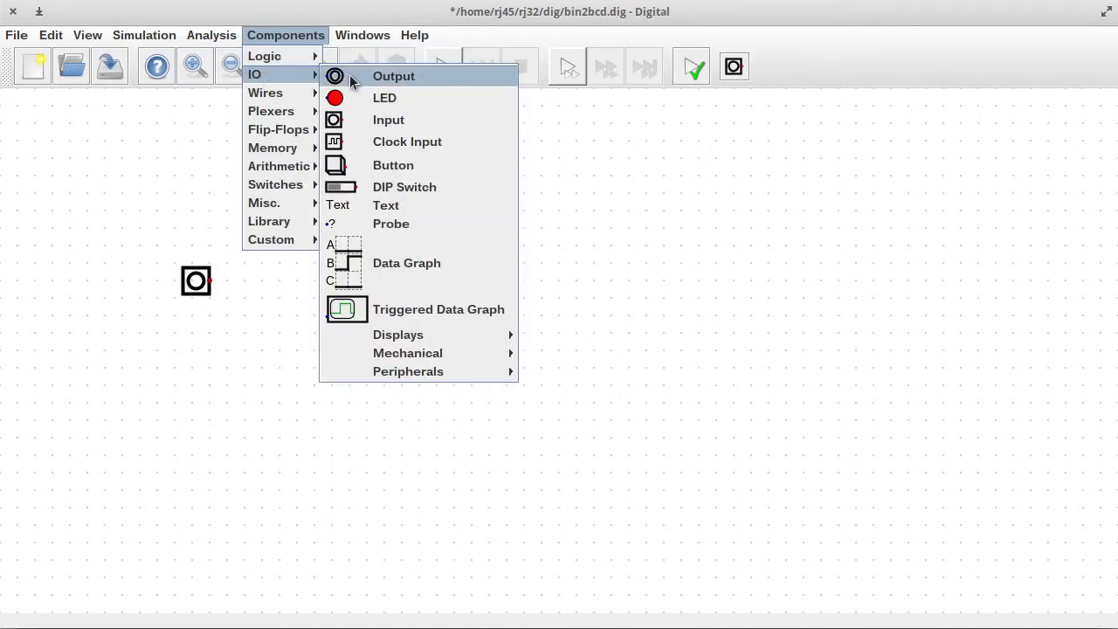
click(350, 81)
click(1015, 301)
Step: Configure the input with 32 data bits, label I and the Decimal number format
right_click(207, 288)
text(32)
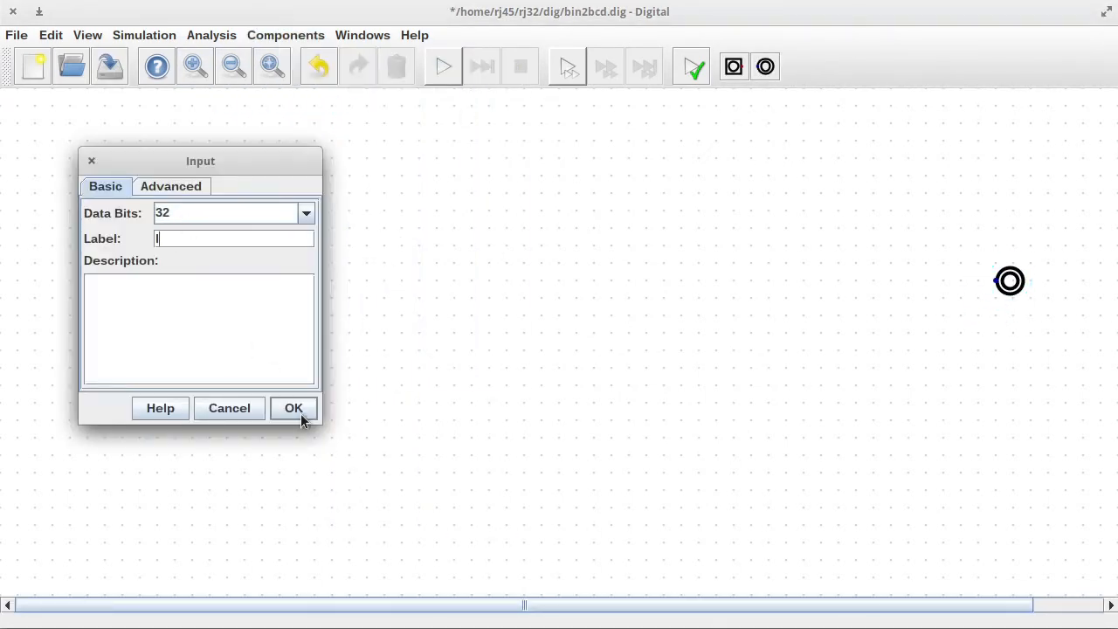
click(170, 186)
click(306, 324)
click(215, 360)
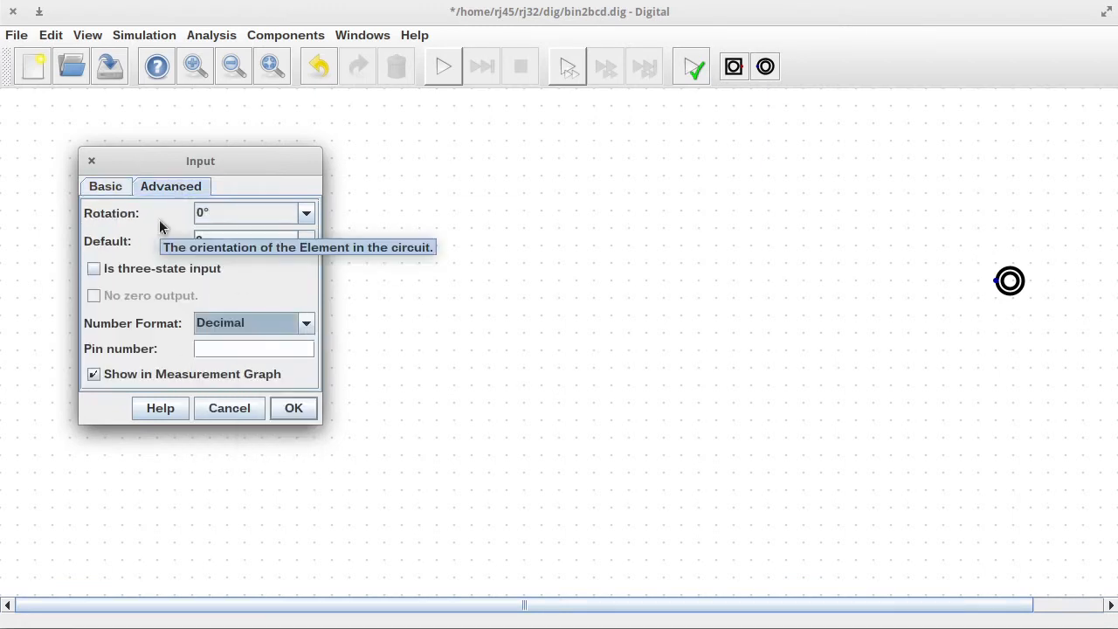
click(295, 410)
Step: Configure the output with 40 data bits, label O and the Hex number format
right_click(1000, 285)
click(966, 252)
text(O)
drag(971, 226, 940, 226)
text(40)
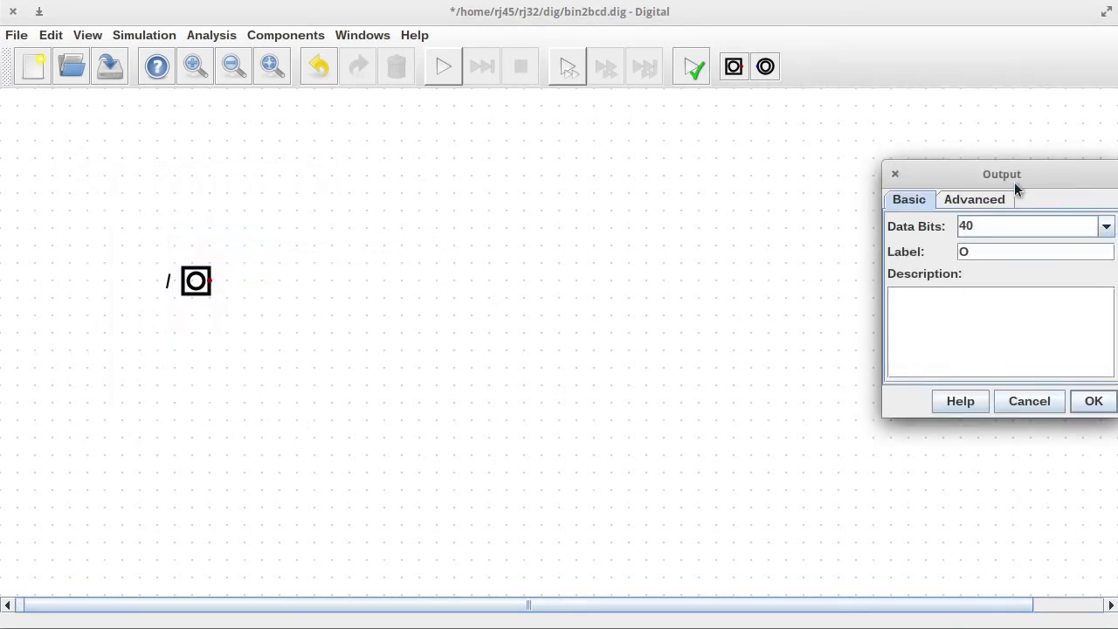
drag(1015, 179, 864, 162)
click(824, 182)
click(909, 267)
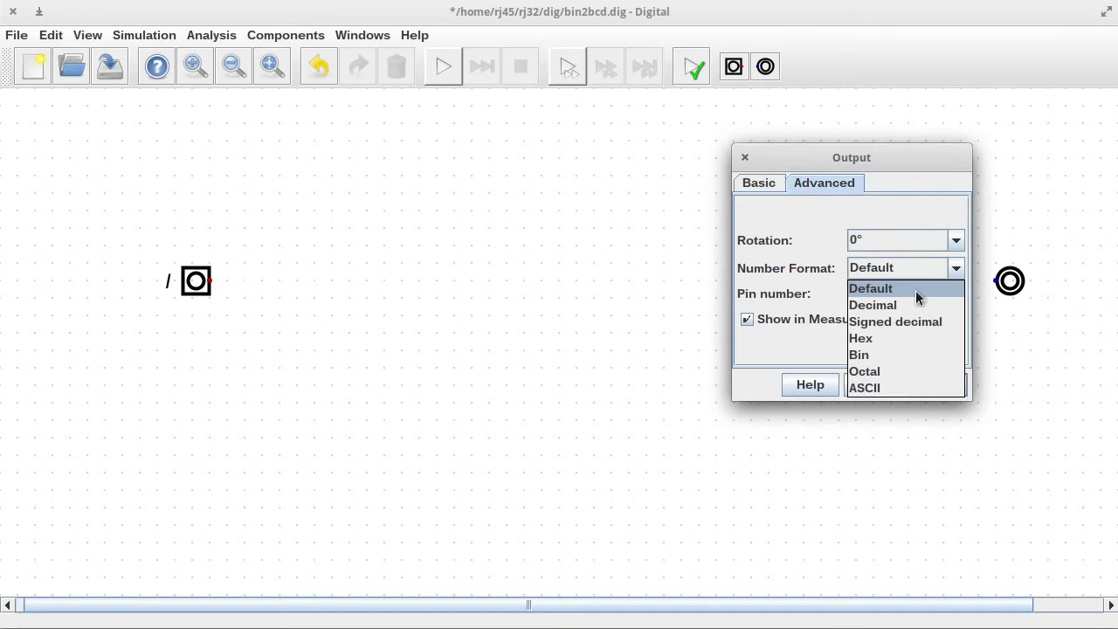
click(880, 346)
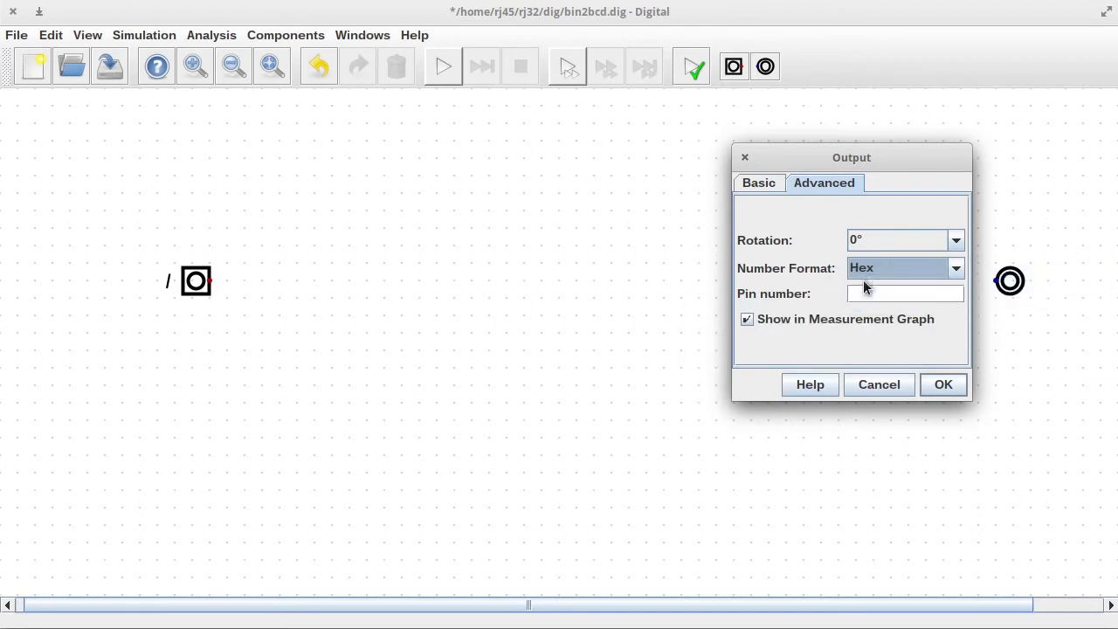
click(751, 181)
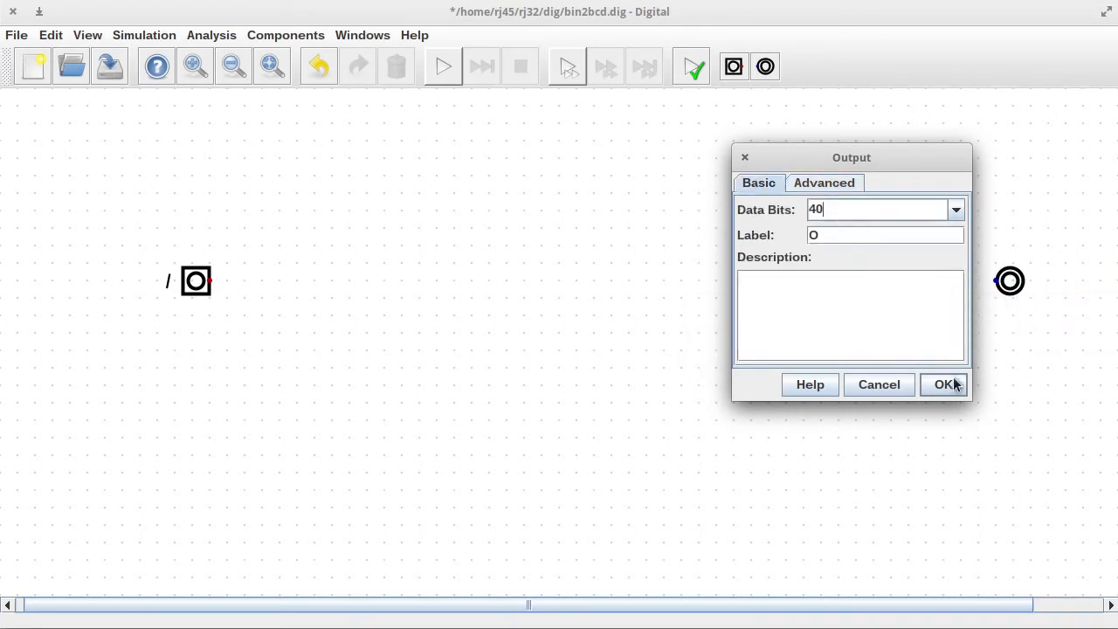
click(945, 385)
Step: Place a divider beside input I and a constant value just below it
click(286, 35)
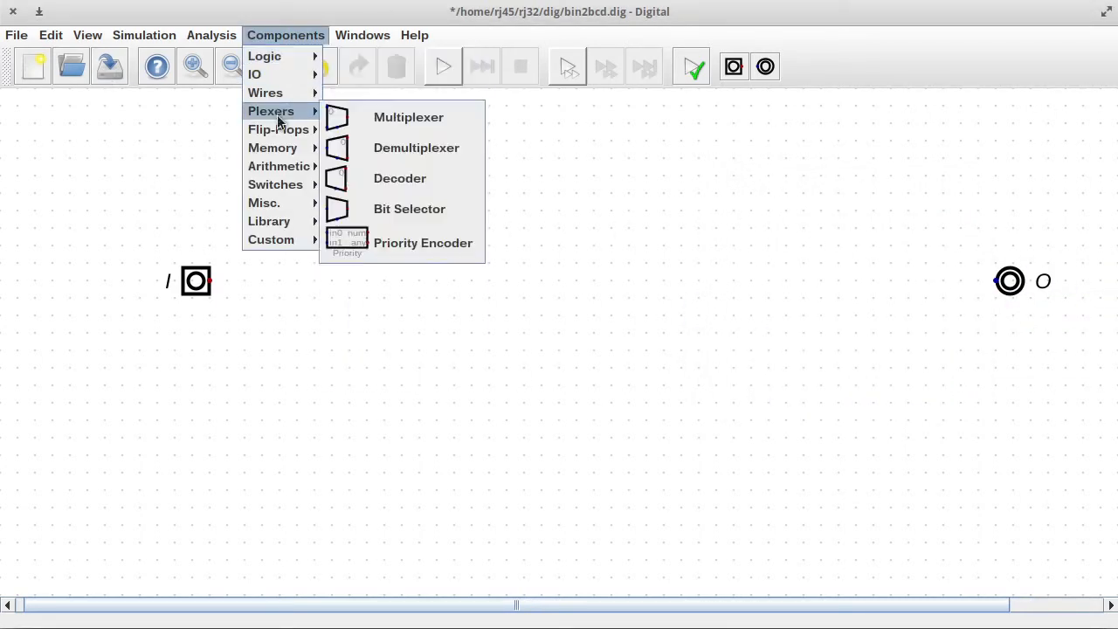
mouse_move(274, 165)
click(389, 319)
click(349, 320)
click(285, 35)
mouse_move(280, 93)
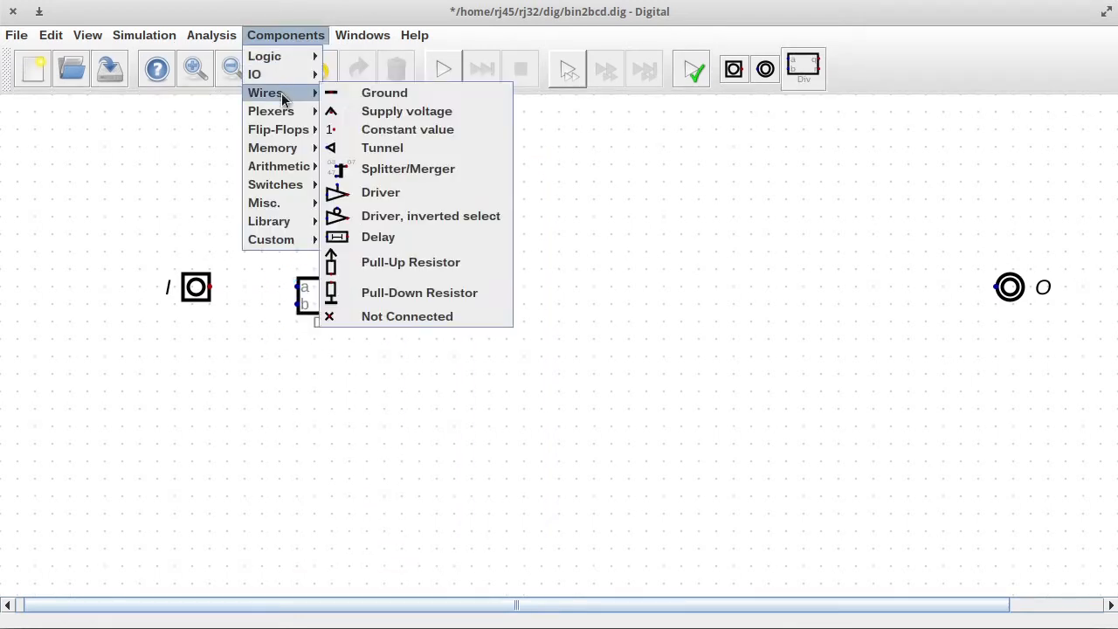
click(384, 116)
click(276, 378)
Step: Give the constant the value 10 and more data bits, connect it to the divider's b input, and wire I to a
right_click(272, 378)
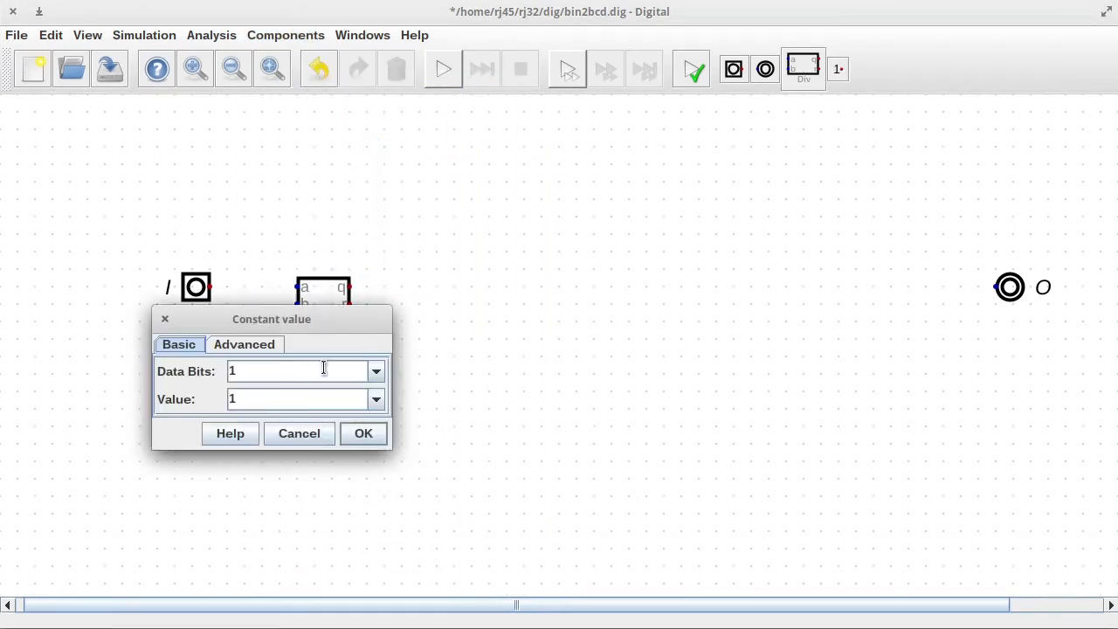
click(248, 345)
click(379, 400)
click(325, 432)
click(175, 346)
click(250, 397)
text(0)
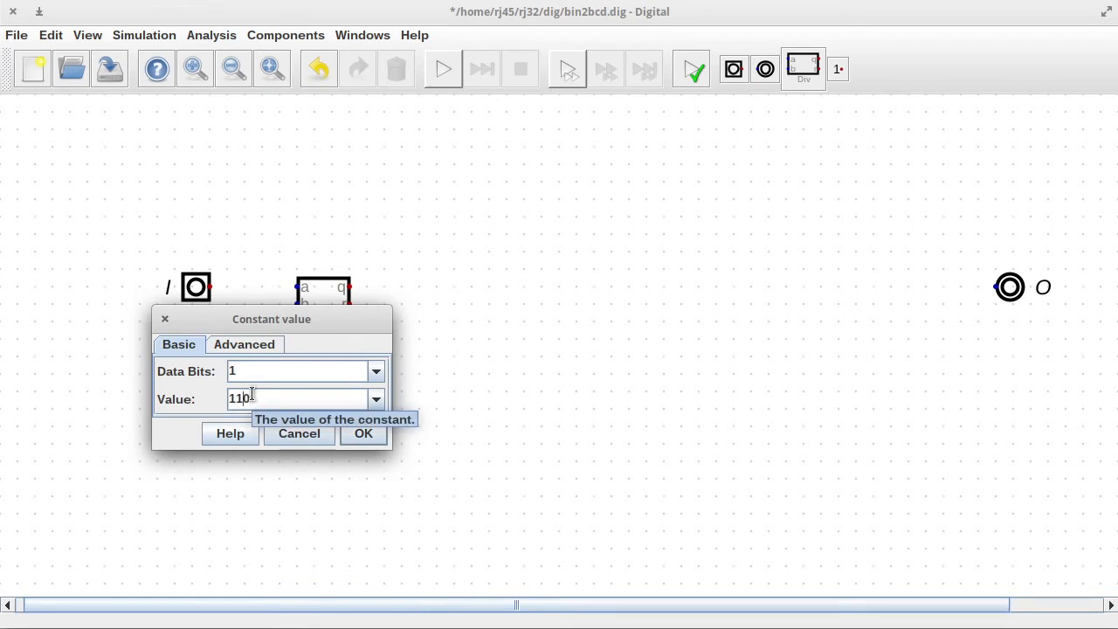
click(253, 371)
key(BackSpace)
text(3)
key(Return)
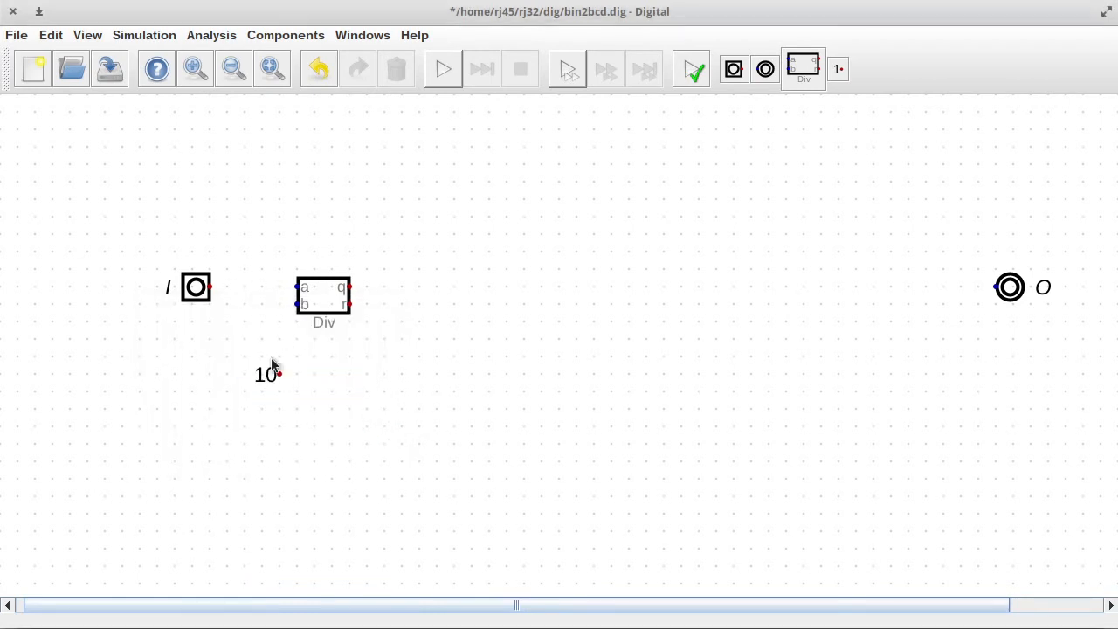
drag(272, 359, 288, 301)
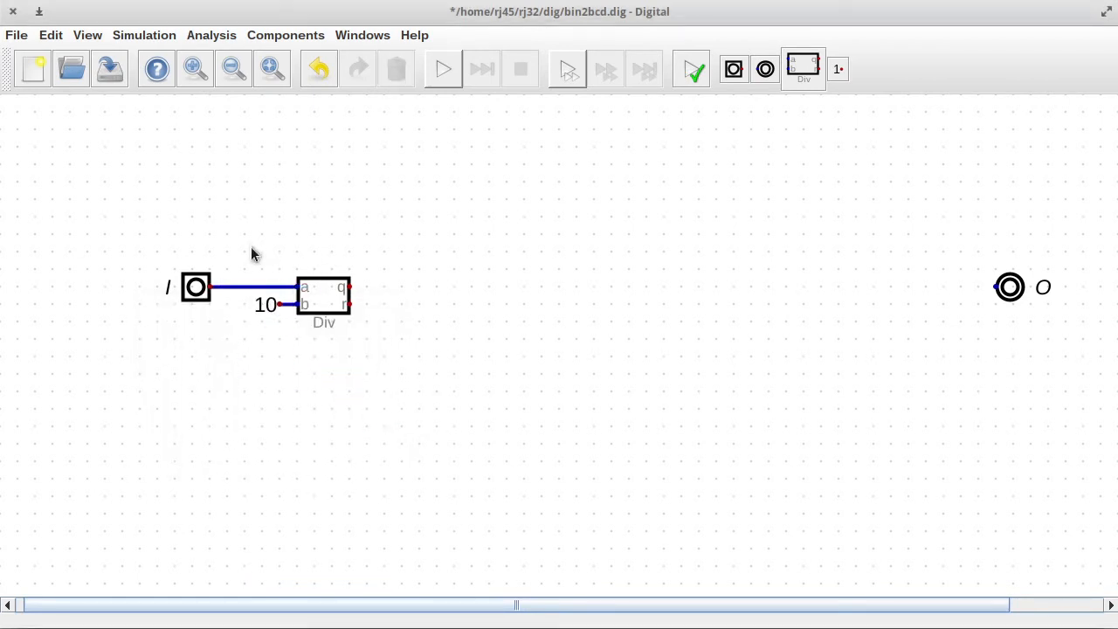
Step: Duplicate the divider with its constant five times in an evenly spaced row after the original
drag(251, 255, 366, 356)
key(ctrl+c)
key(ctrl+v)
click(475, 307)
key(ctrl+v)
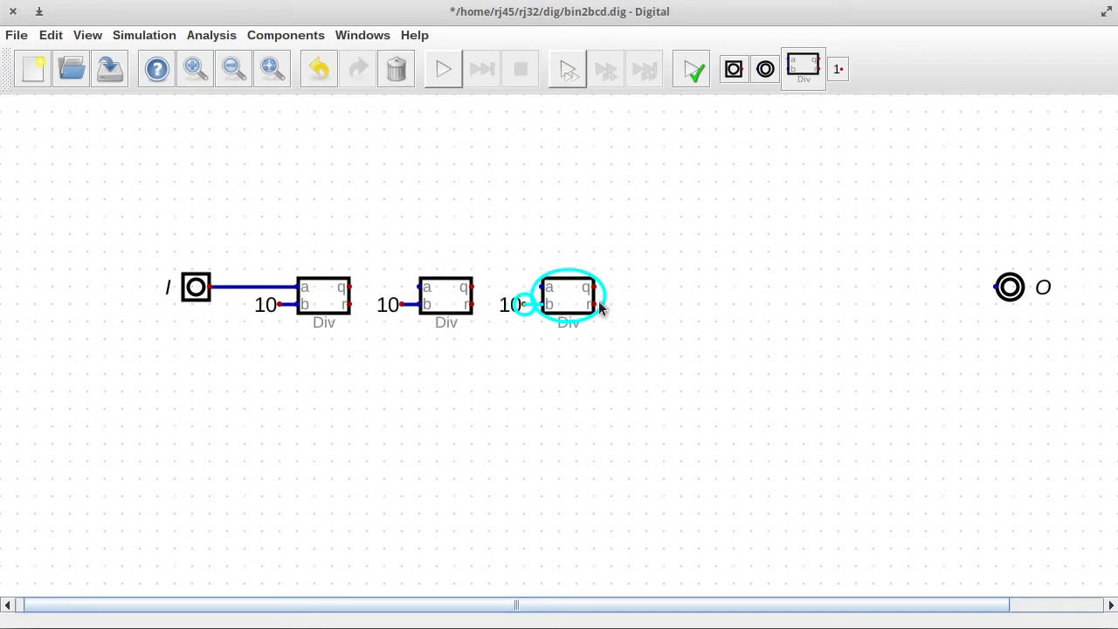
click(601, 307)
drag(529, 605, 624, 604)
key(ctrl+v)
click(617, 308)
key(ctrl+v)
click(739, 308)
key(ctrl+v)
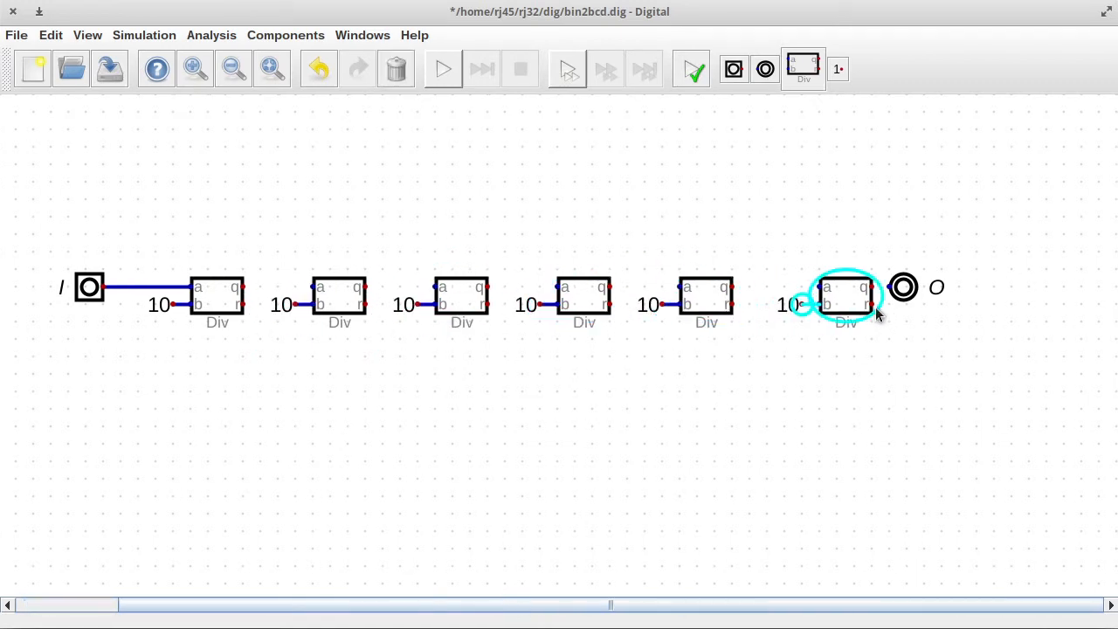
click(861, 313)
Step: Move output O below the row and add four more copies of the divider with its constant, making ten in all
drag(868, 240, 948, 480)
key(ctrl+v)
click(981, 325)
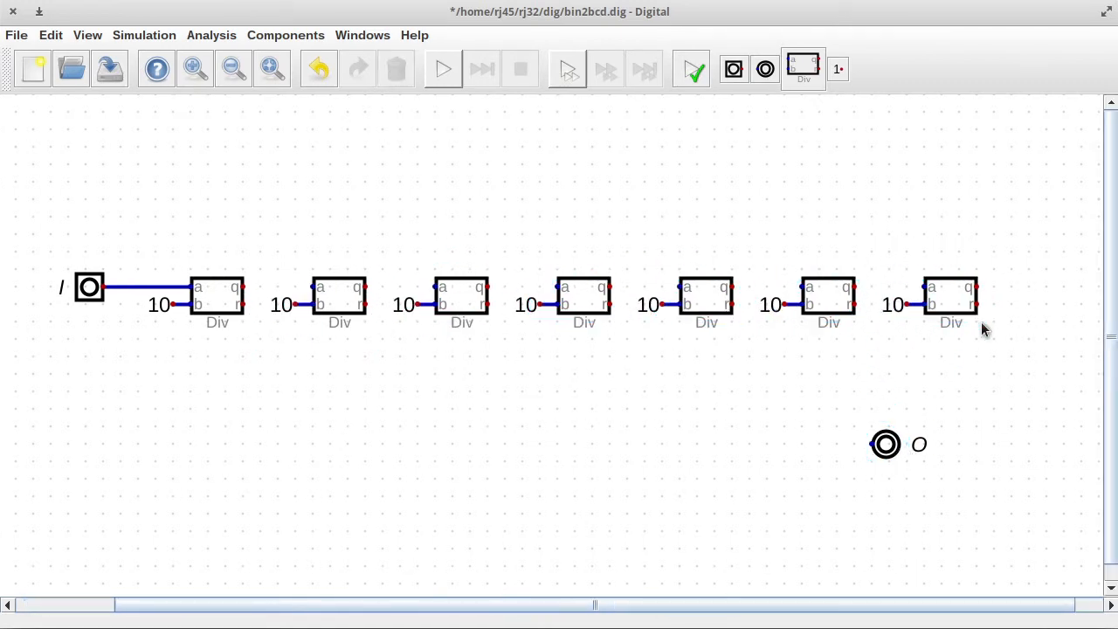
key(ctrl+v)
click(1101, 313)
drag(900, 604, 1016, 604)
key(ctrl+v)
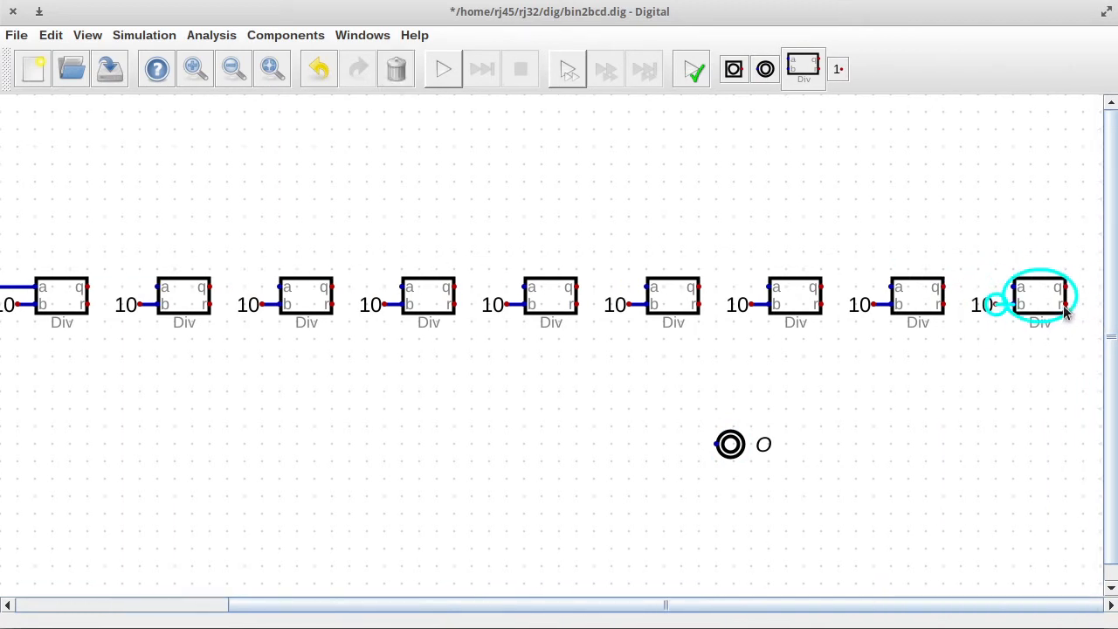
click(1064, 308)
drag(931, 604, 1019, 604)
key(ctrl+v)
click(1064, 312)
Step: Chain the ten dividers by wiring each one's q output to the next one's a input
drag(379, 605, 120, 604)
key(F1)
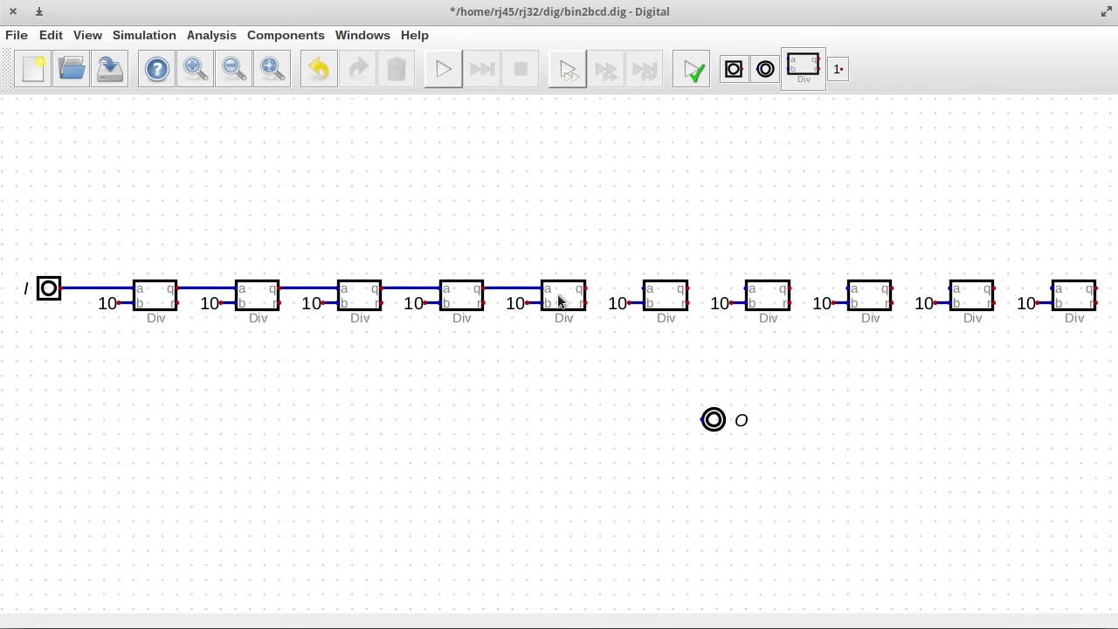
click(688, 289)
click(745, 289)
click(790, 289)
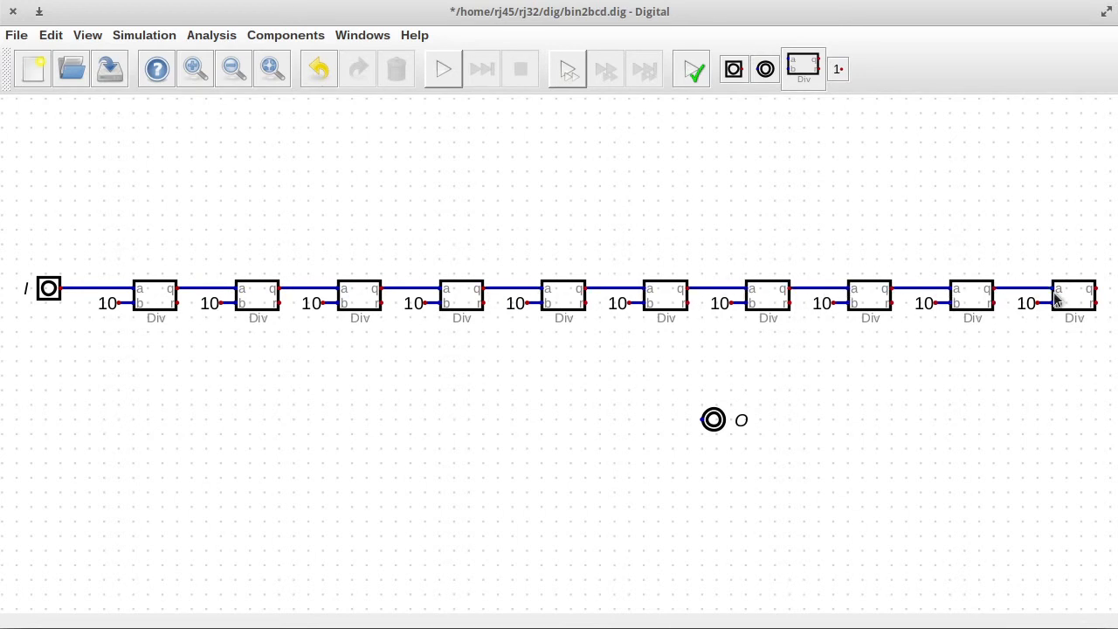
Step: Add a splitter below the dividers that merges ten 4-bit inputs into one 40-bit output
click(286, 36)
mouse_move(302, 93)
click(389, 173)
click(372, 470)
right_click(373, 470)
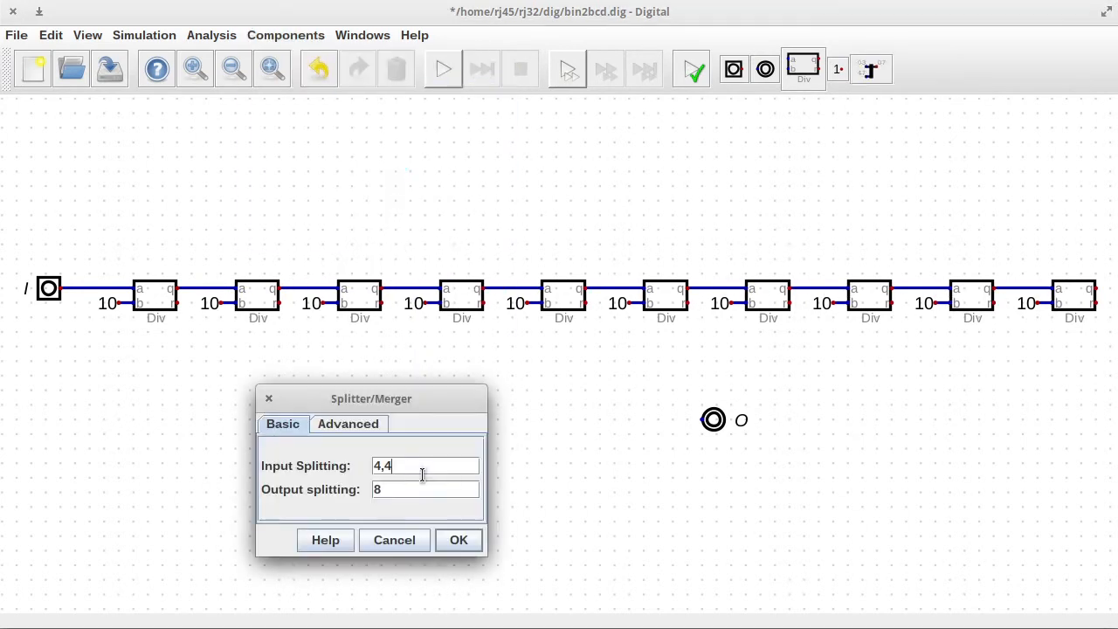
key(BackSpace)
text(40)
click(458, 540)
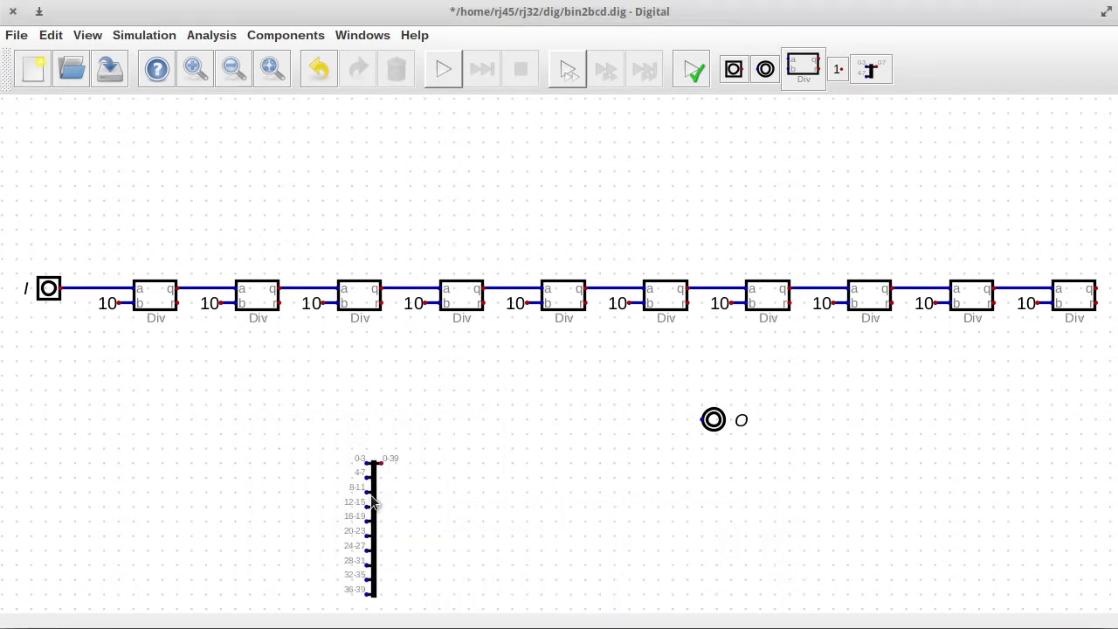
Step: Rotate the ten-input splitter to 270° so its inputs face the row of dividers
drag(282, 411, 437, 606)
key(r)
key(r)
key(r)
click(392, 480)
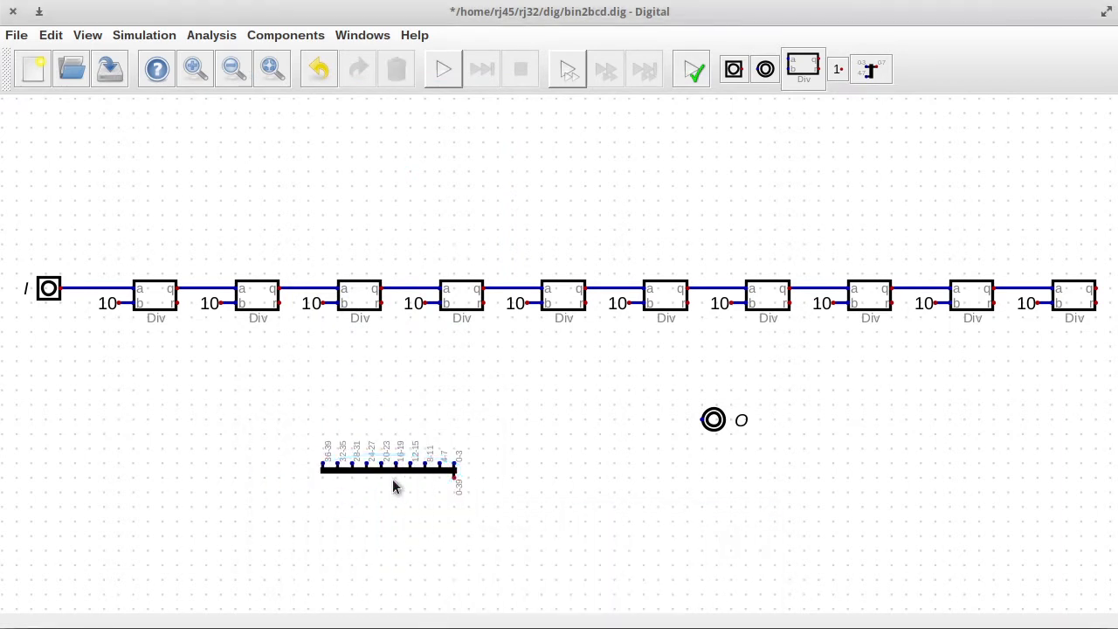
Step: Try a spreading of 8 for the ten-input splitter
right_click(392, 473)
click(388, 427)
click(302, 480)
click(501, 506)
drag(409, 506, 368, 501)
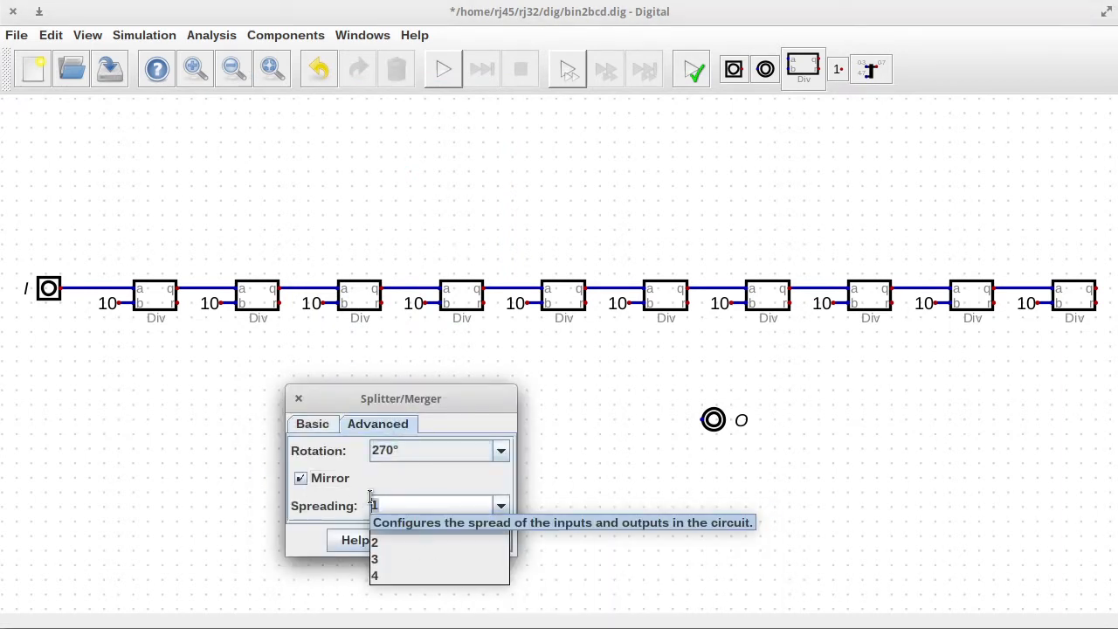
text(8)
click(427, 472)
click(491, 541)
Step: Move the ten-input splitter beneath the divider row and set its spreading to match the dividers' spacing
drag(277, 470, 947, 499)
right_click(947, 501)
click(649, 457)
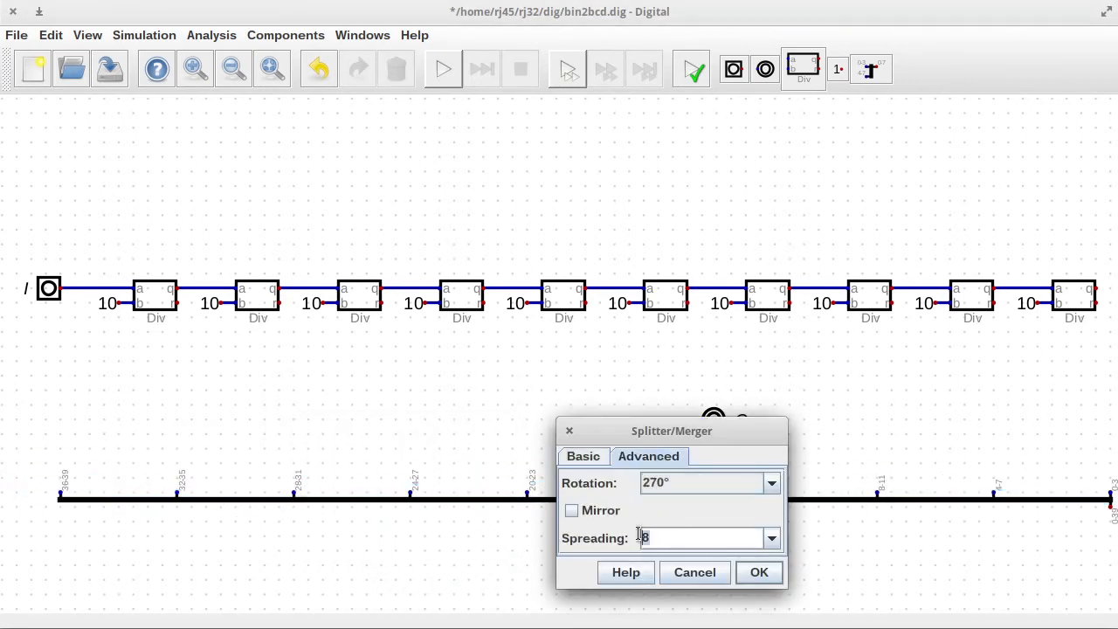
click(767, 573)
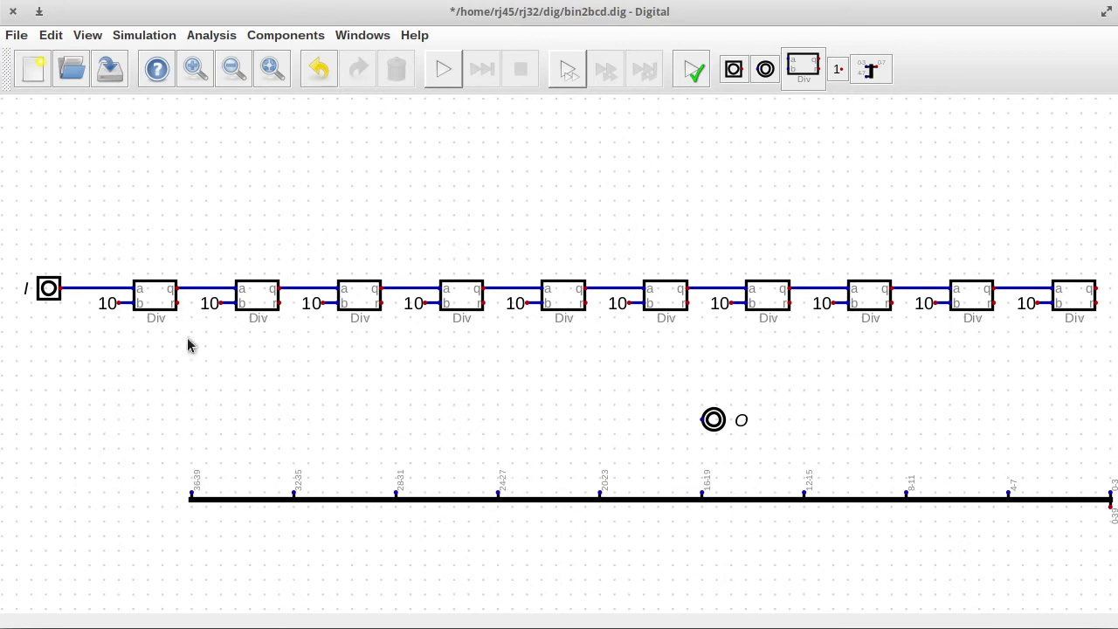
Step: Move output O below the end of the ten-input splitter and wire it to the splitter's 0-39 output
drag(713, 419, 1114, 552)
key(F1)
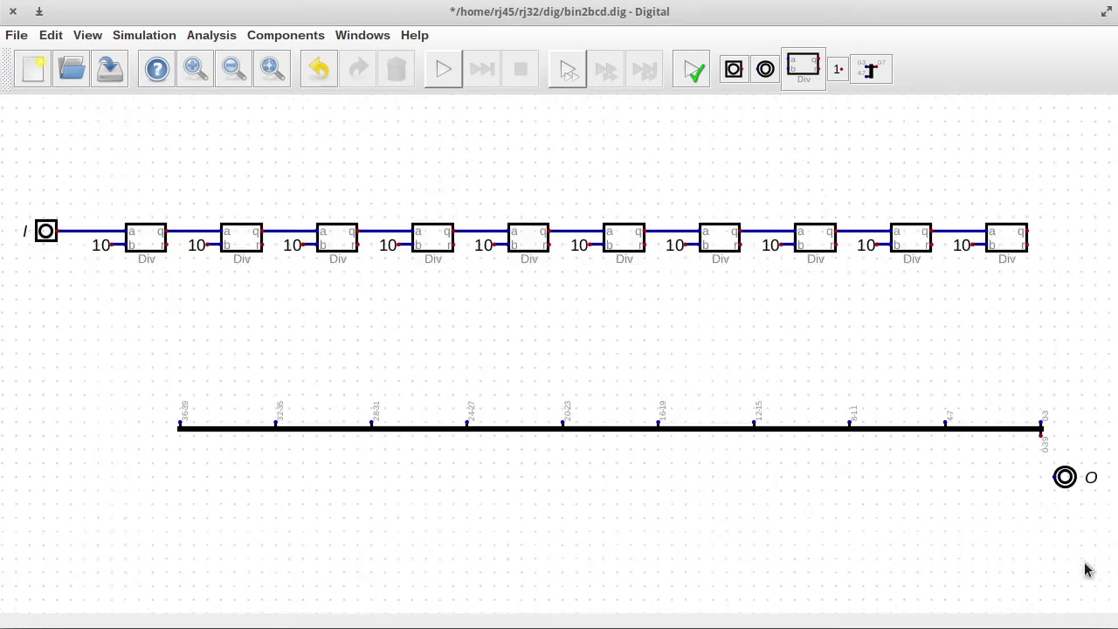
click(1044, 439)
Step: Add a splitter under the first divider with input splitting 32 and output splitting 4, rotated to run vertically
click(870, 70)
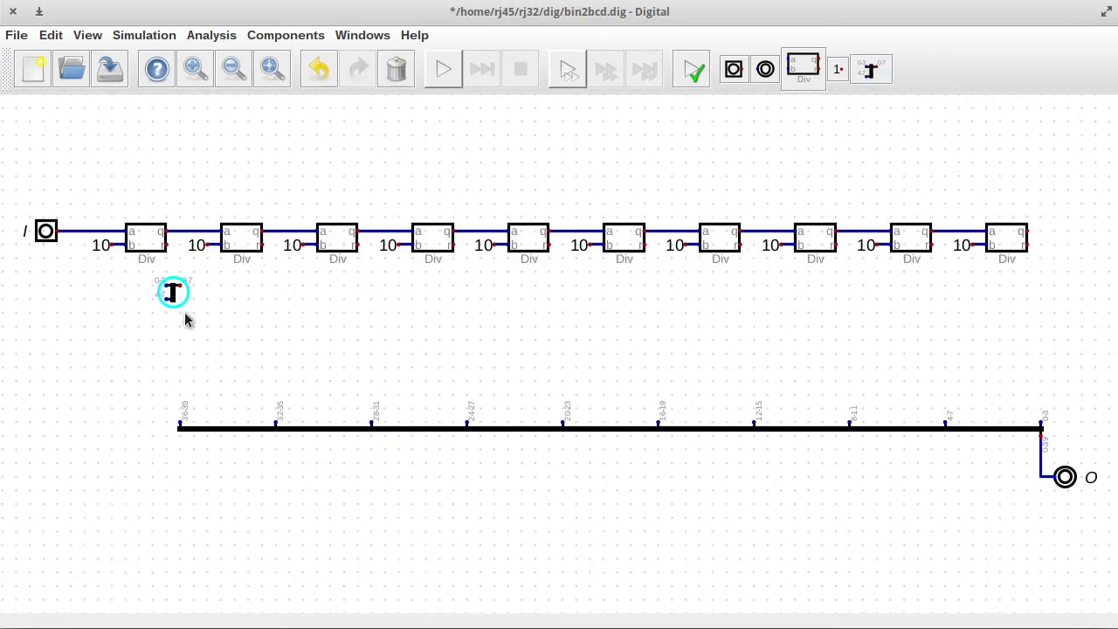
click(187, 341)
click(187, 341)
triple_click(225, 347)
text(32)
double_click(207, 367)
text(4)
click(281, 421)
mouse_move(187, 338)
mouse_down()
mouse_move(151, 353)
mouse_move(186, 329)
mouse_move(180, 335)
mouse_up()
key(r)
Step: Wire the first divider's r output through the small splitter to the 36-39 input of the ten-input splitter
click(166, 244)
click(180, 341)
click(180, 424)
Step: Copy the first divider's r wire and small splitter to the second through ninth dividers, joining each to its input on the ten-input splitter
drag(150, 242, 190, 353)
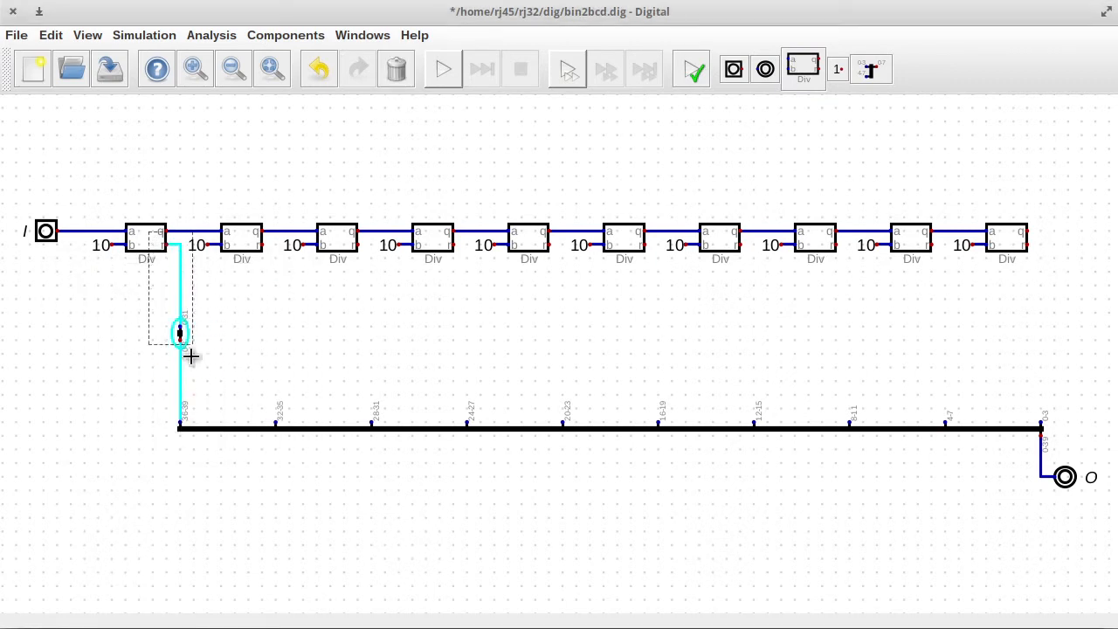
key(ctrl+c)
key(ctrl+v)
click(277, 428)
key(ctrl+v)
click(373, 429)
key(ctrl+v)
click(467, 428)
key(ctrl+v)
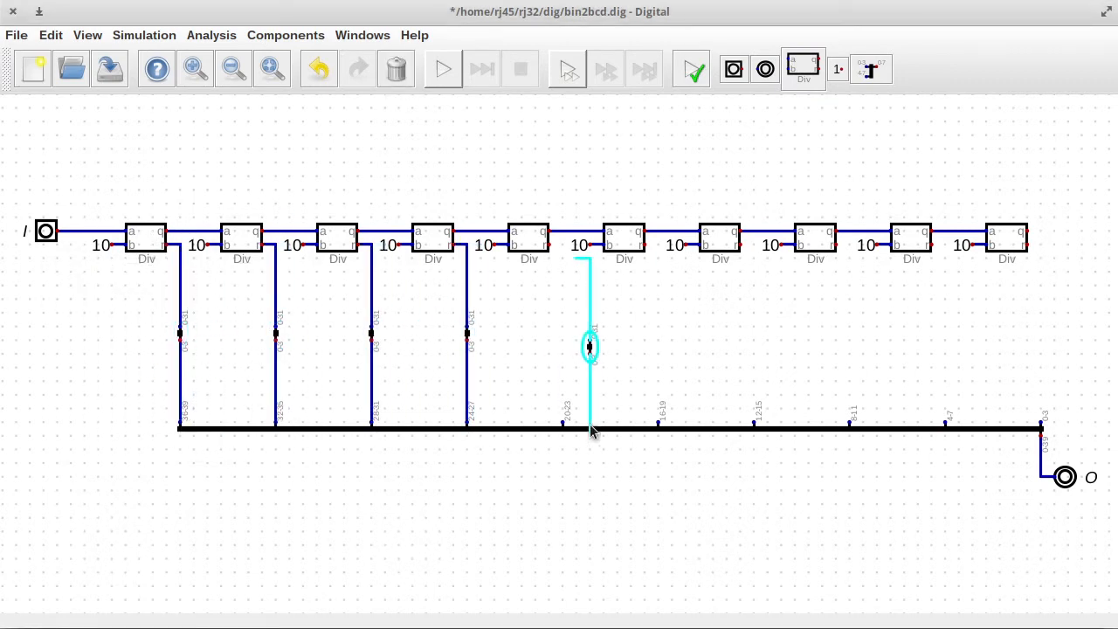
click(563, 428)
key(ctrl+v)
click(659, 428)
key(ctrl+v)
click(753, 428)
click(850, 428)
key(ctrl+v)
click(945, 428)
key(ctrl+v)
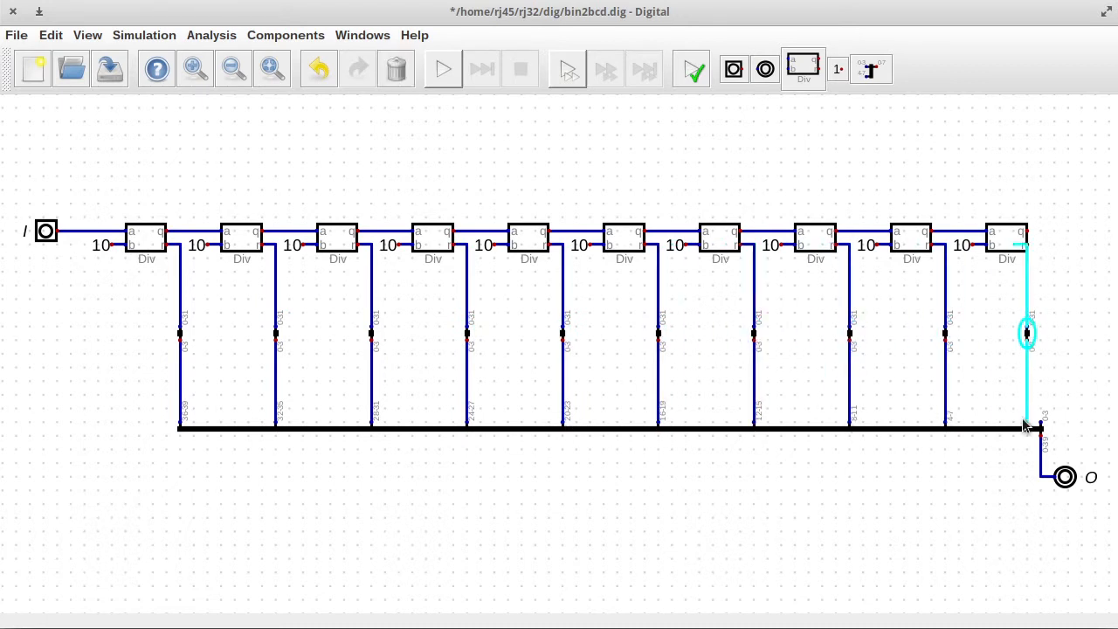
Step: Place one more copy at the splitter's 0-3 input and attach its wire to the last divider's q output
click(1040, 428)
drag(1010, 233, 1057, 249)
mouse_move(1059, 241)
mouse_down()
mouse_move(1049, 218)
mouse_move(1057, 227)
mouse_up()
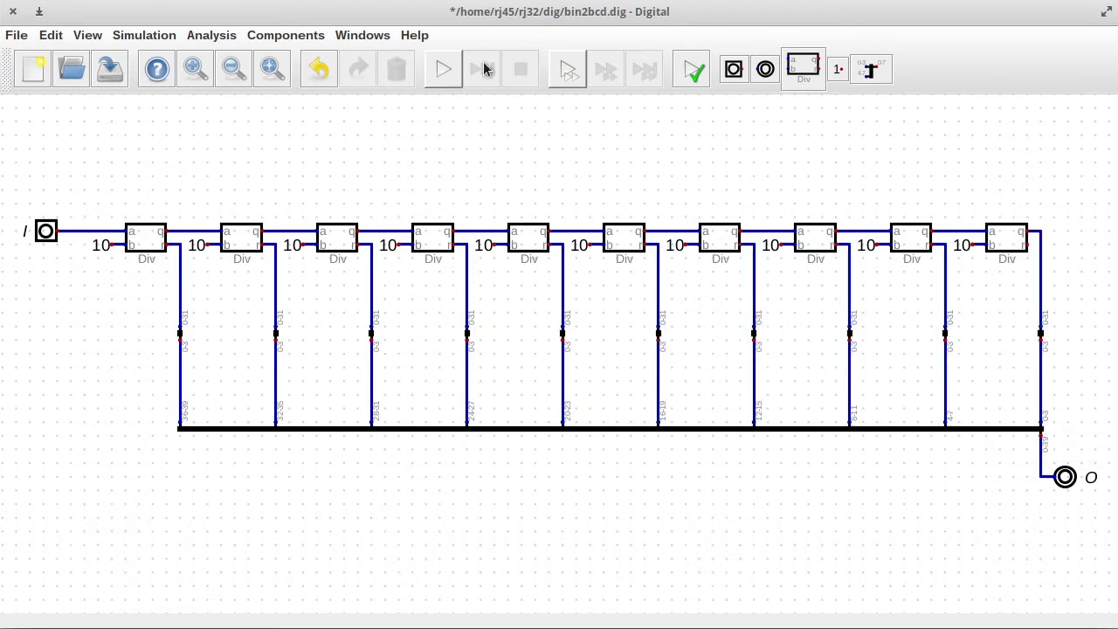
Step: Set the data bits of all ten dividers to 32 and save the circuit
click(443, 70)
click(688, 369)
right_click(149, 237)
click(197, 317)
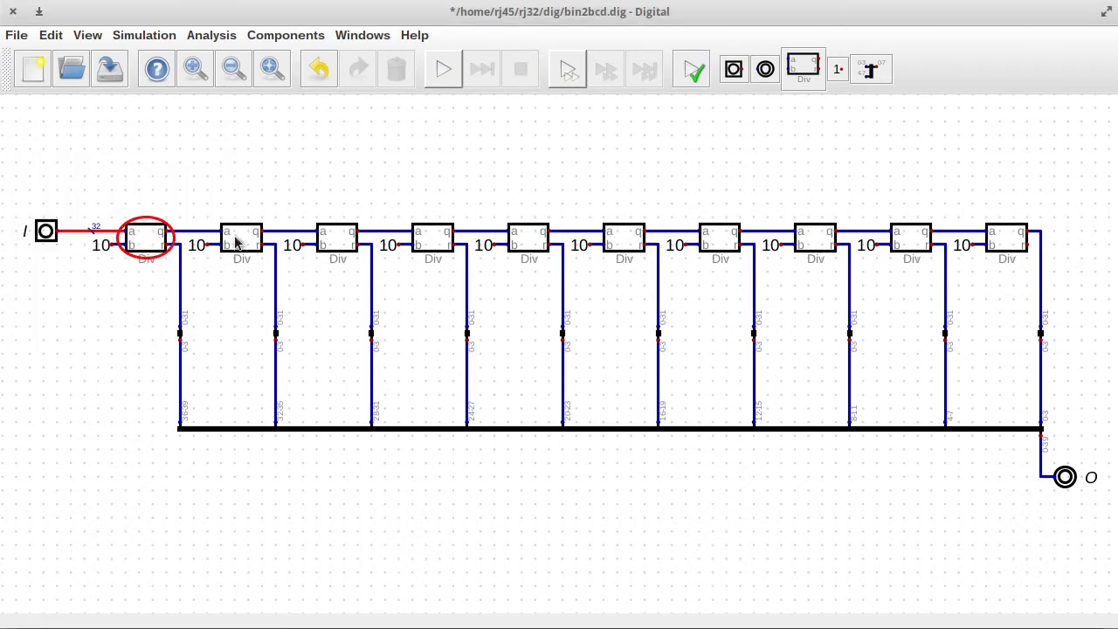
right_click(234, 244)
text(32)
click(314, 322)
right_click(330, 246)
text(32)
click(403, 321)
right_click(423, 238)
text(3)
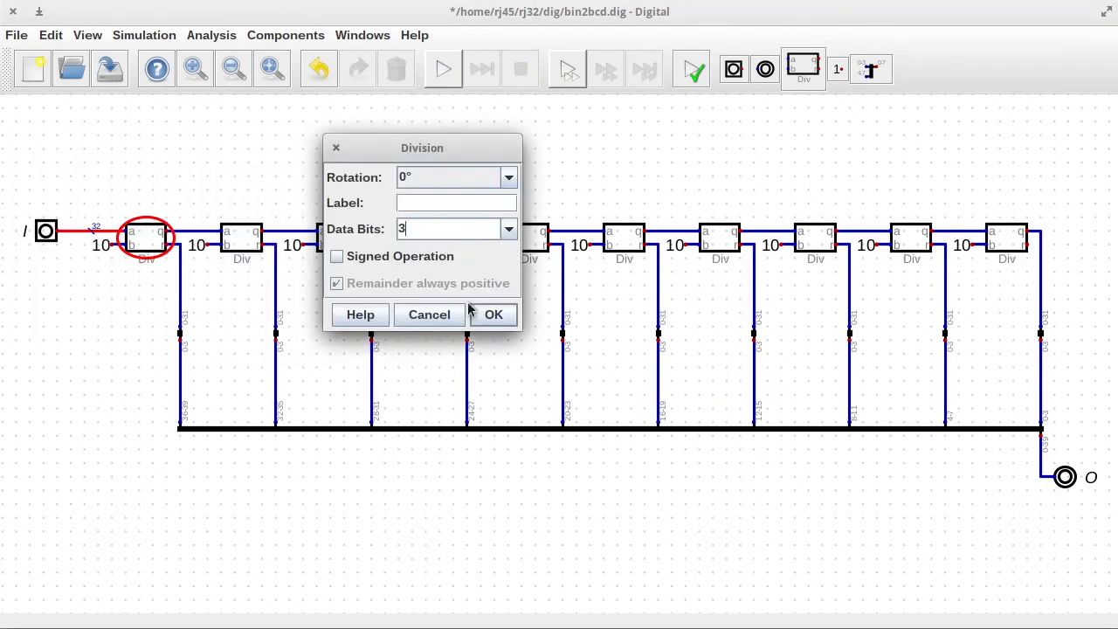
click(494, 314)
right_click(519, 237)
text(32)
click(589, 314)
right_click(617, 244)
text(32)
click(686, 317)
right_click(732, 236)
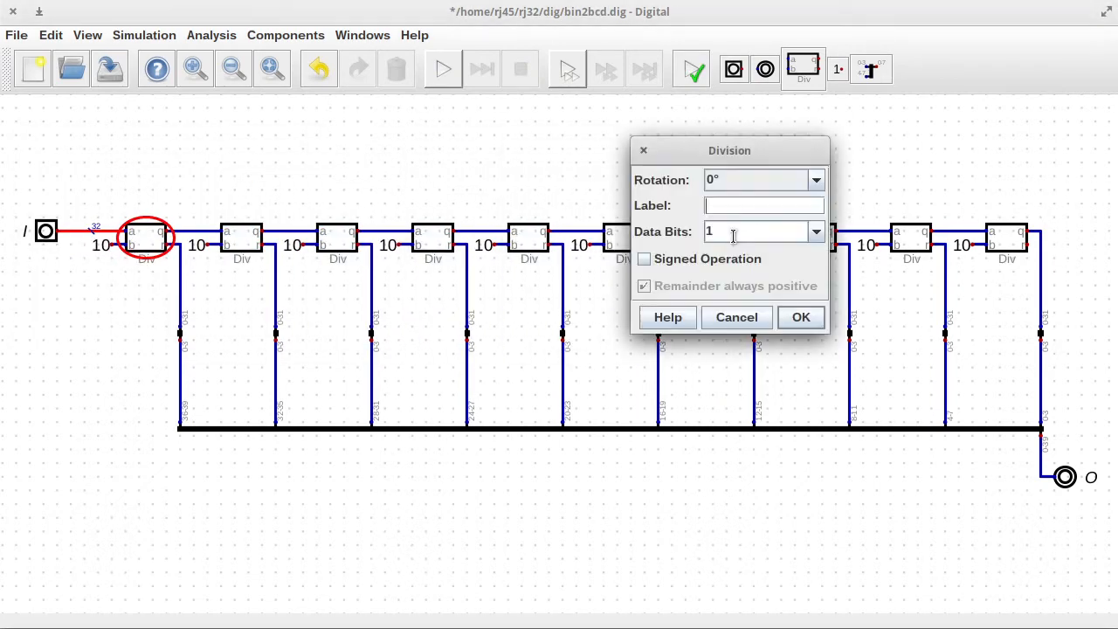
text(32)
click(802, 317)
right_click(818, 238)
text(32)
click(886, 317)
right_click(909, 237)
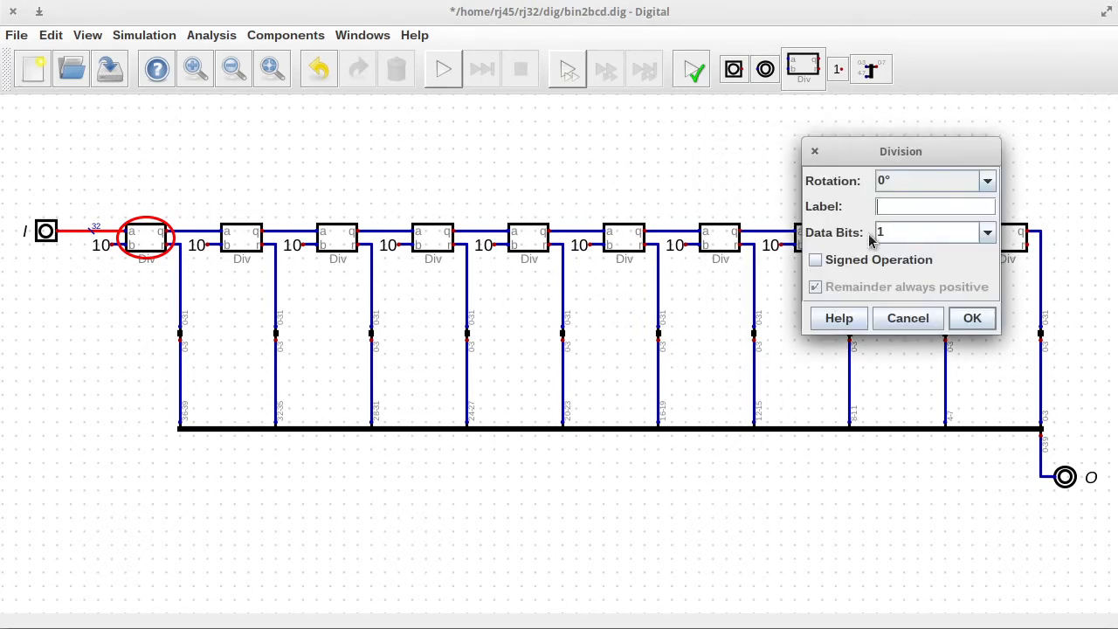
text(32)
click(973, 318)
right_click(1005, 237)
text(32)
click(1074, 317)
click(110, 70)
Step: Simulate the converter with input I set to decimal 123456789 and compare output O
click(440, 70)
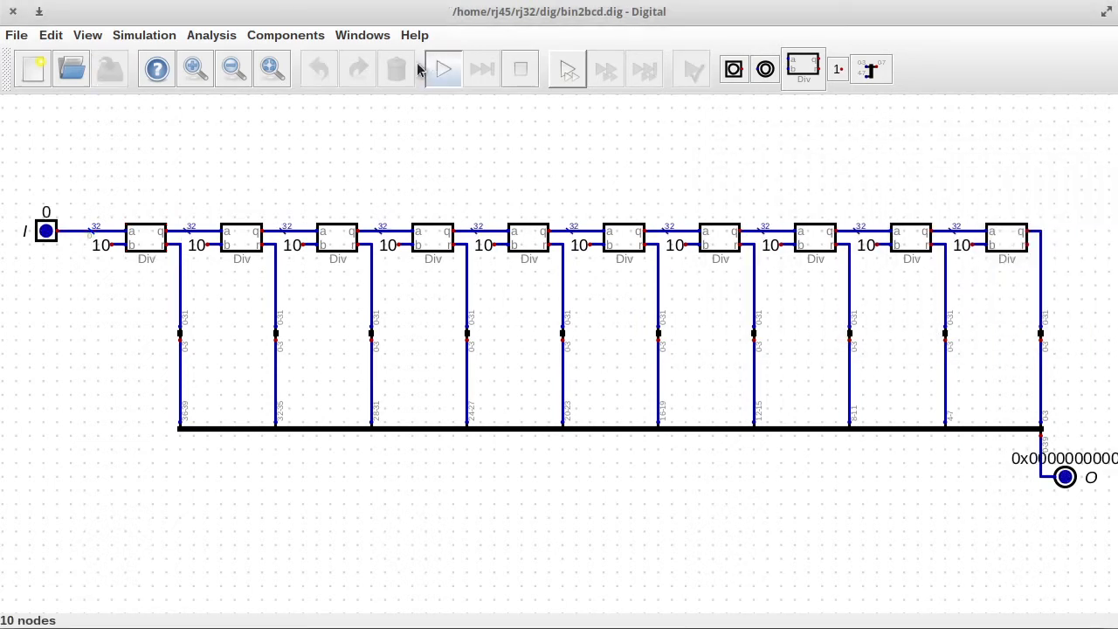
click(41, 229)
drag(123, 203, 545, 124)
text(12345)
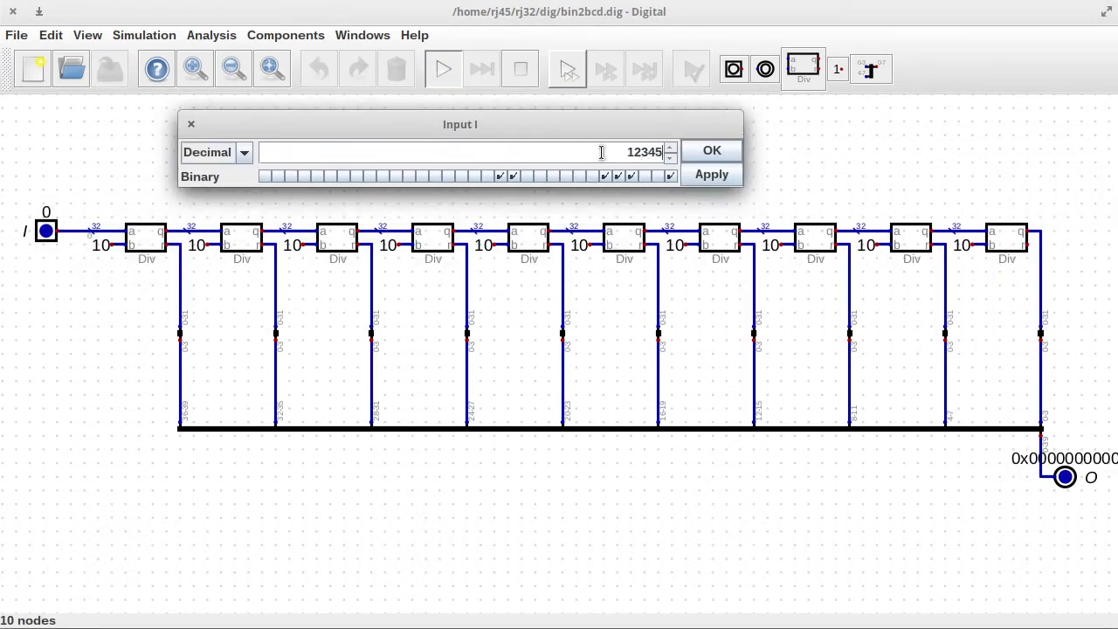
text(6789)
key(Return)
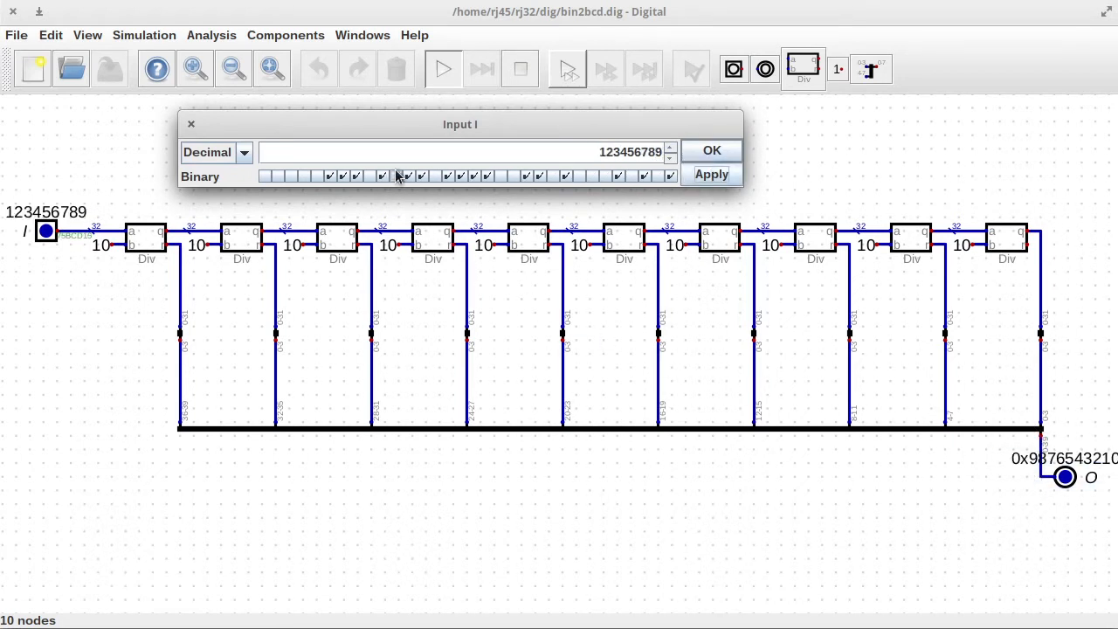
click(712, 151)
key(space)
Step: Mirror the ten-input splitter and move output O with its wire to the splitter's 0-39 output beneath the first divider
right_click(579, 428)
click(569, 386)
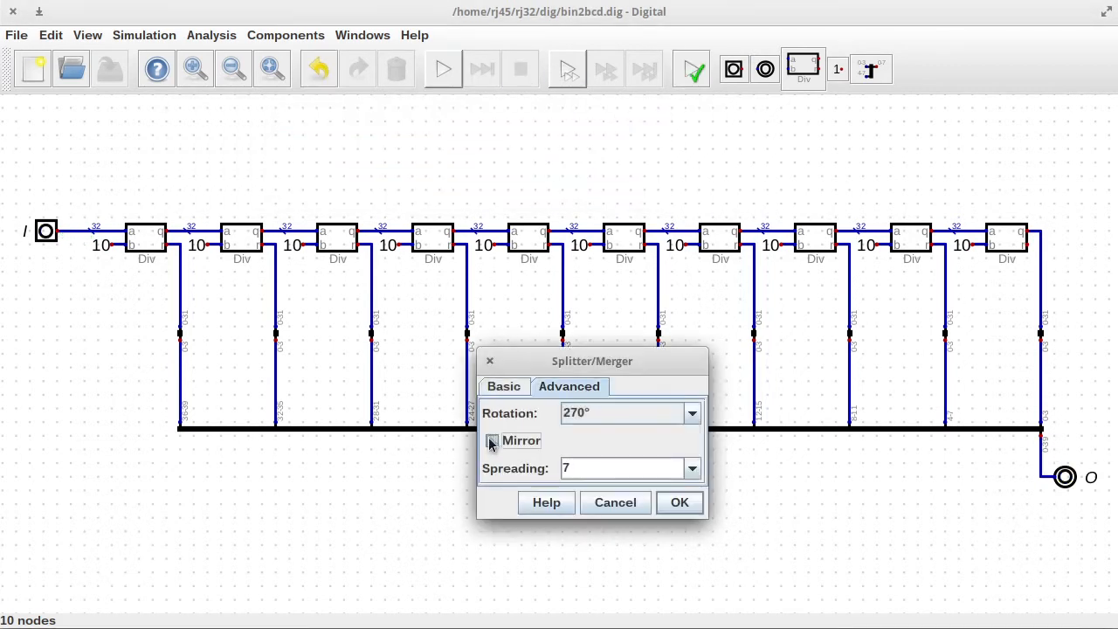
click(491, 441)
click(685, 509)
drag(1006, 443, 234, 442)
drag(947, 435, 206, 478)
Step: Run the simulation and step input I up to decimal 10 while checking output O
click(443, 70)
click(48, 232)
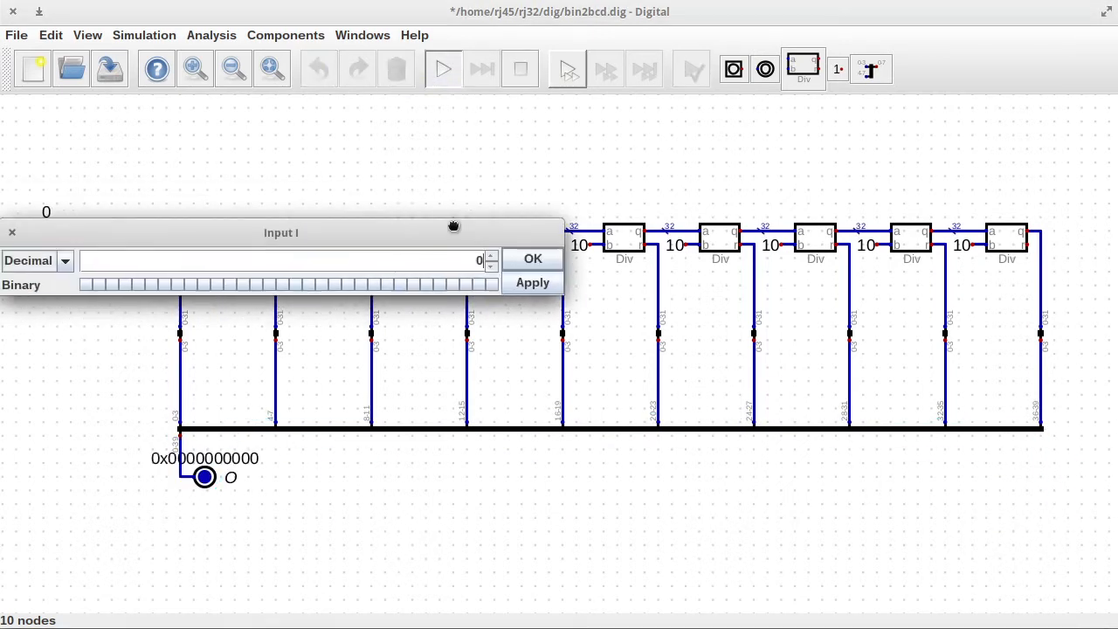
click(491, 283)
click(533, 281)
drag(368, 237, 496, 139)
click(618, 158)
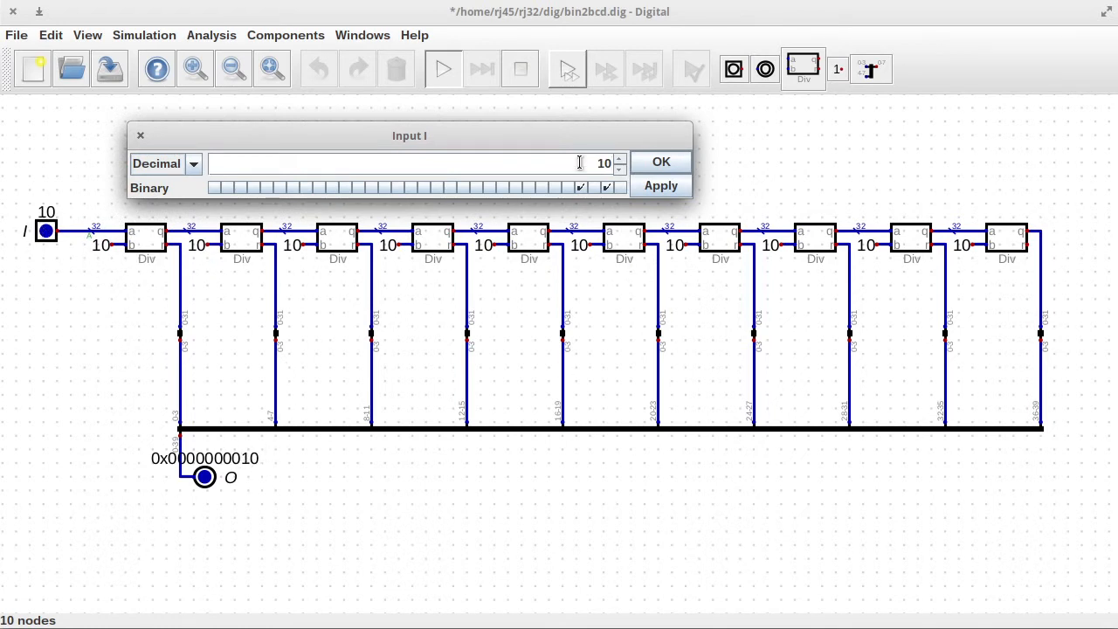
text(123456789)
click(661, 185)
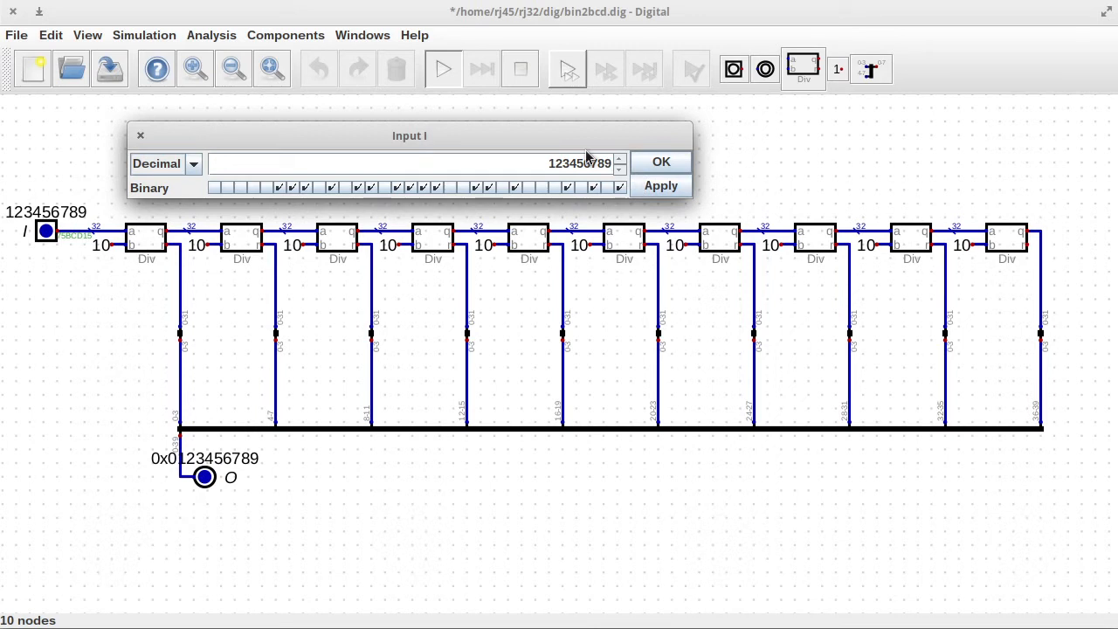
text(0)
click(661, 185)
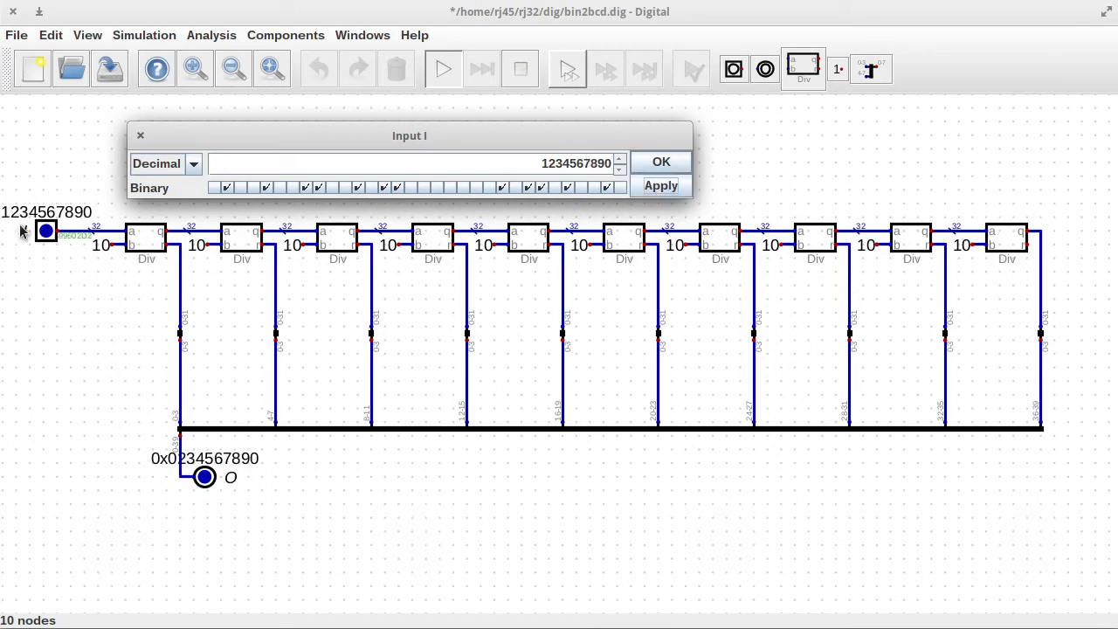
mouse_move(435, 129)
mouse_down()
mouse_move(510, 121)
mouse_move(486, 142)
mouse_up()
click(719, 166)
Step: Stop the simulation and move the last divider's output wire from q to r
click(519, 72)
drag(1008, 196, 1055, 257)
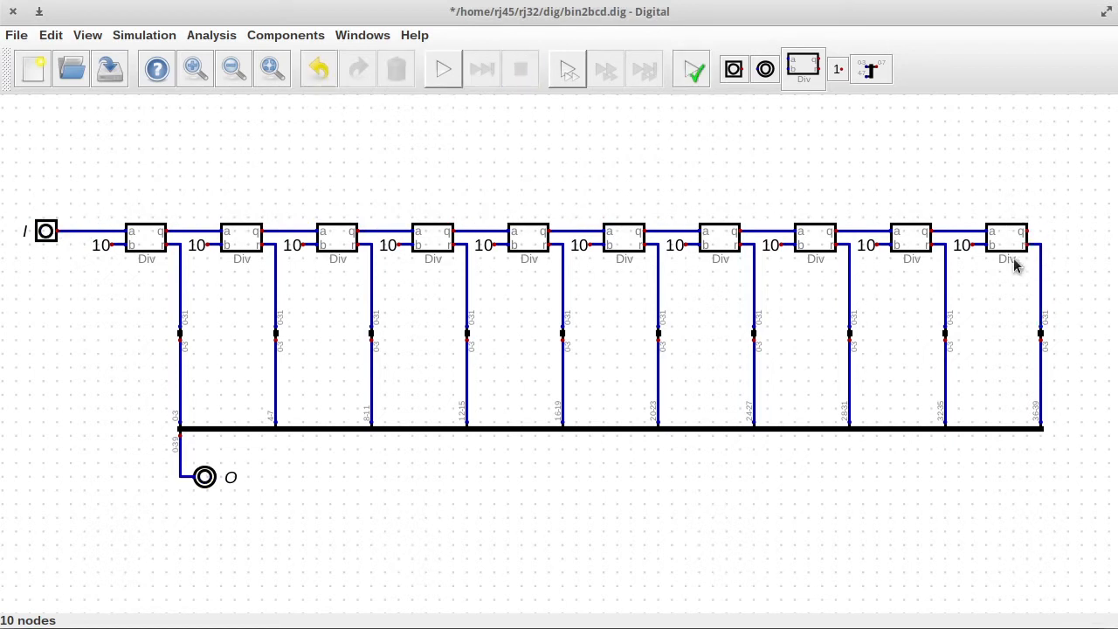
click(443, 70)
click(45, 231)
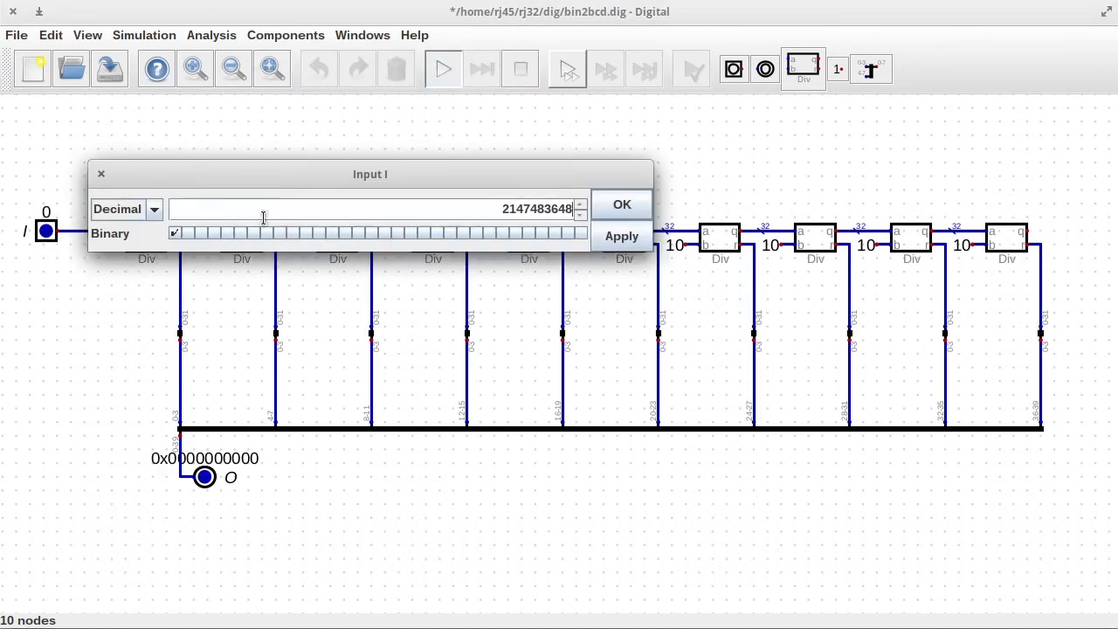
click(621, 236)
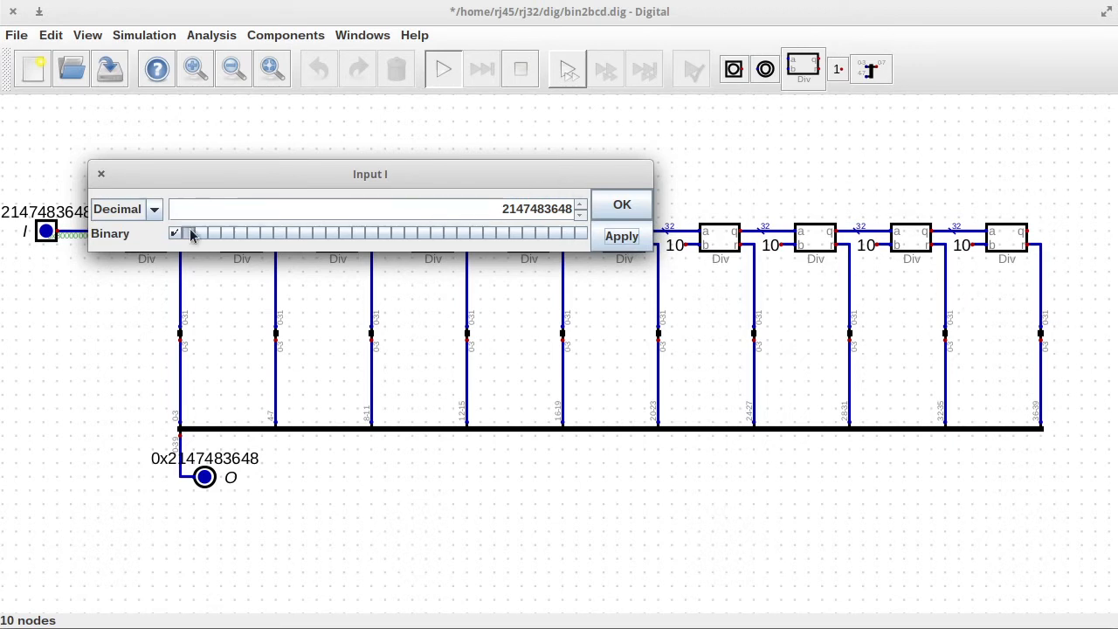
drag(190, 234, 583, 236)
click(622, 236)
drag(565, 176, 779, 126)
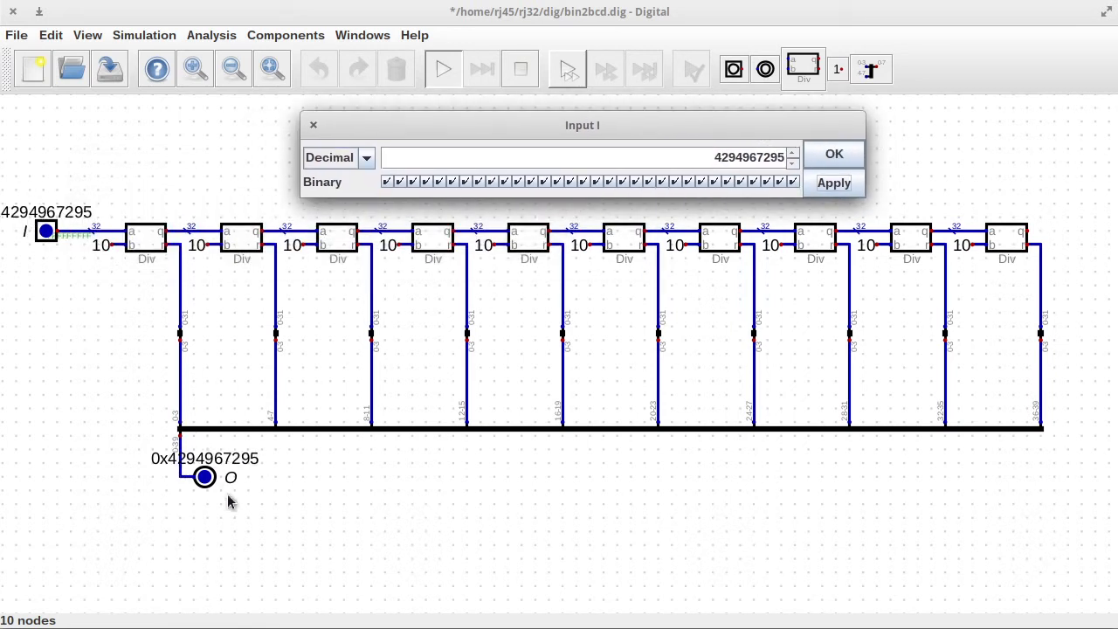
Step: End the simulation and move output O farther from the splitter, lengthening its horizontal wire
key(Escape)
drag(182, 443, 262, 529)
drag(204, 476, 355, 476)
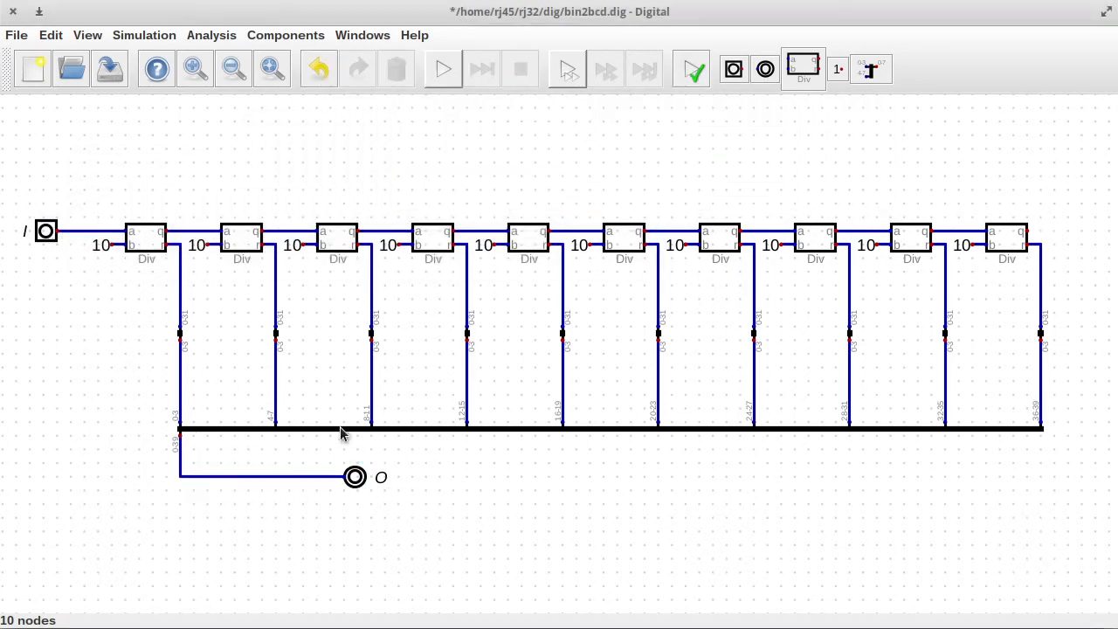
Step: Simulate the converter with input I set to decimal 412357816 and check the value on the output wire
click(443, 69)
click(47, 226)
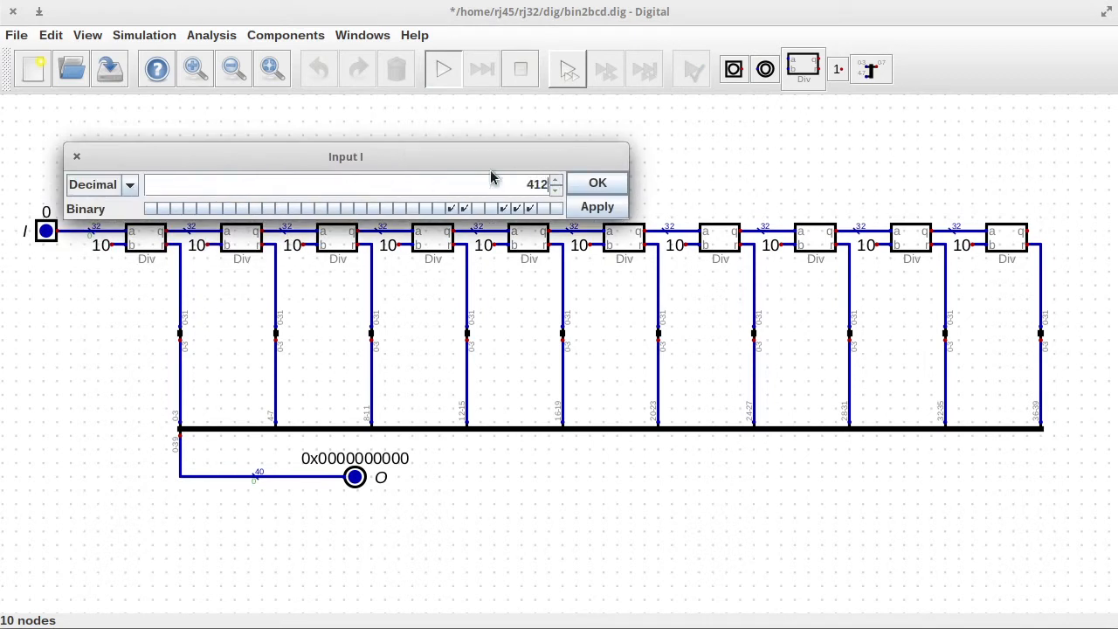
text(412357816)
click(597, 207)
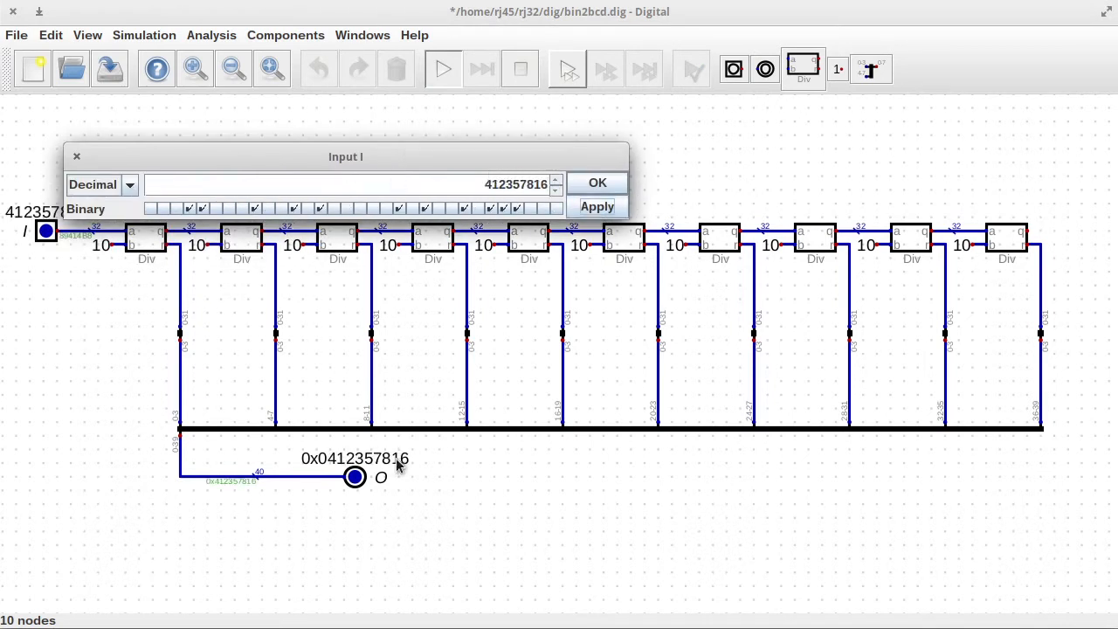
drag(364, 157, 485, 119)
click(741, 140)
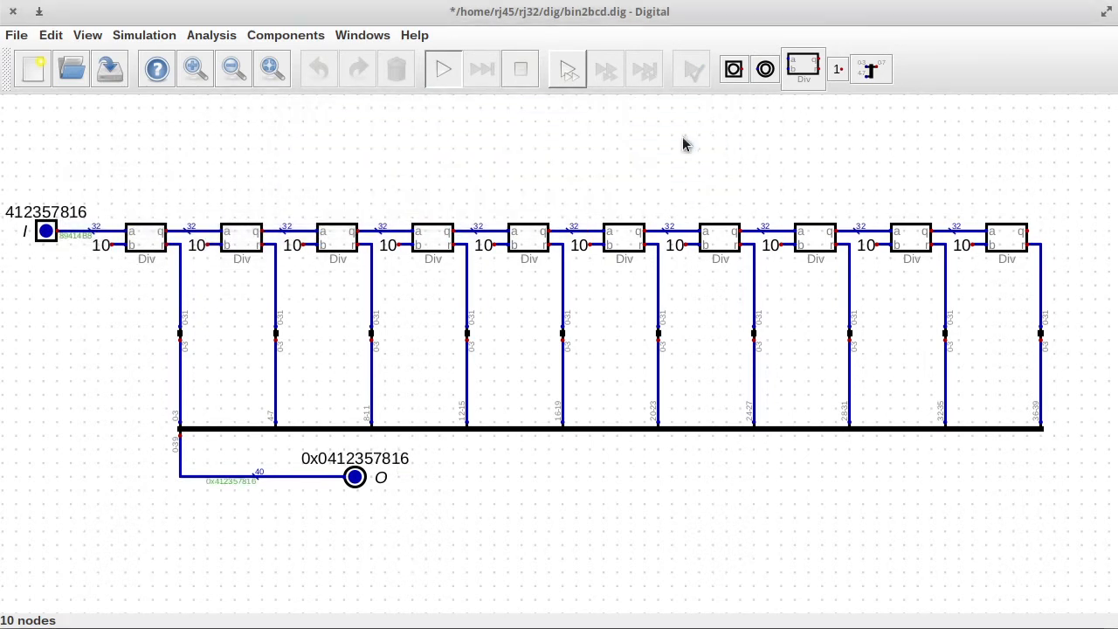
Step: Save and close the converter circuit and add the custom bin2bcd component near the multiplexer in hexdisplay.dig
click(110, 69)
click(13, 12)
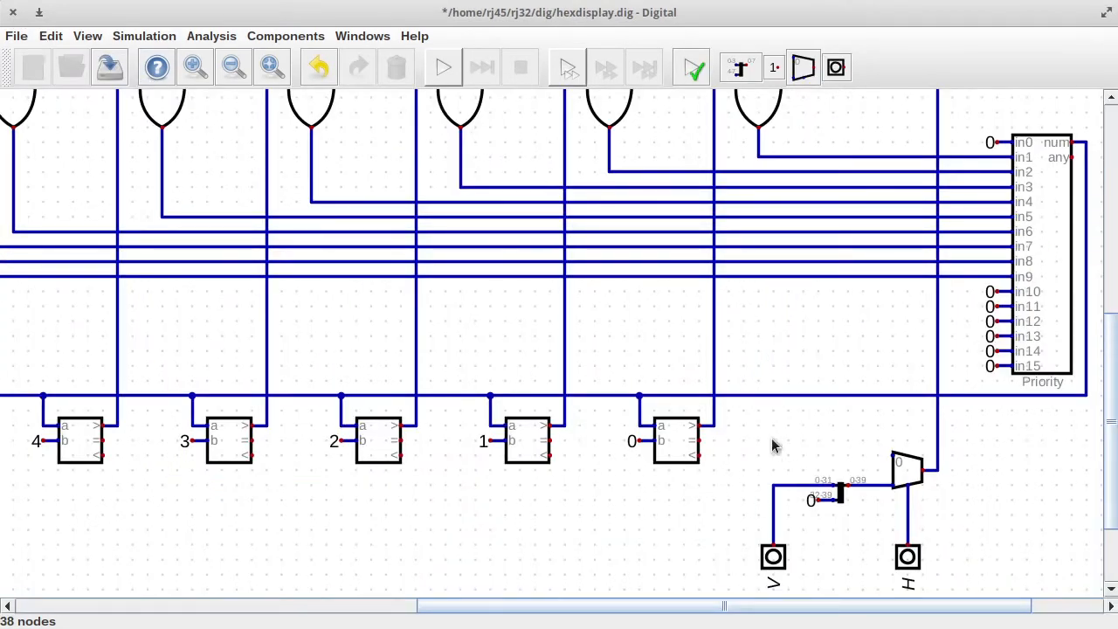
click(286, 36)
mouse_move(268, 240)
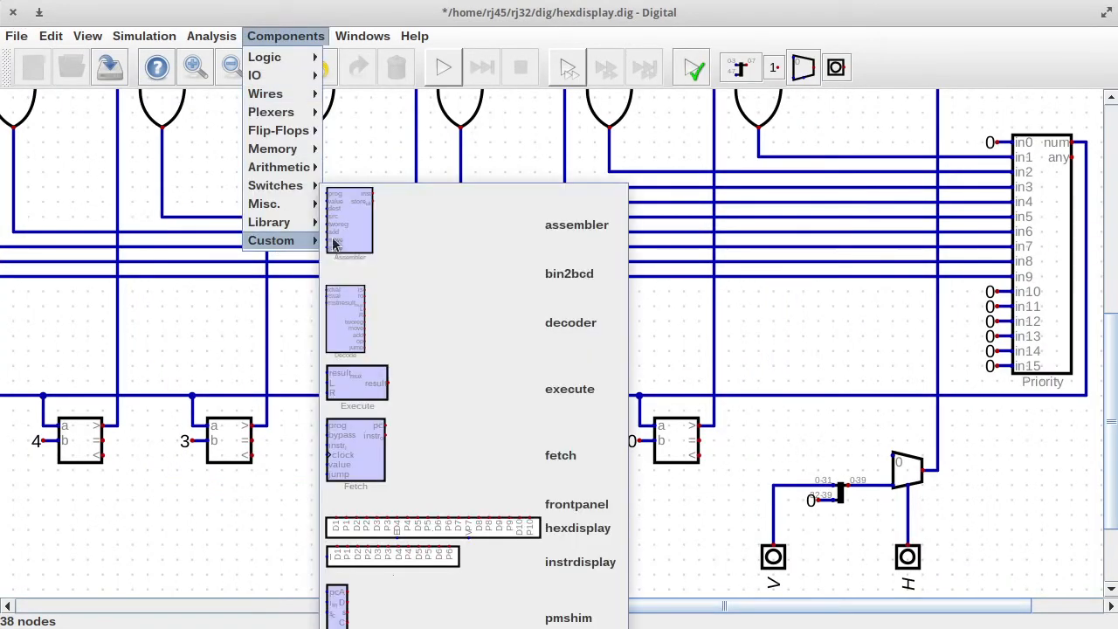
click(474, 274)
click(838, 459)
Step: Open the bin2bcd circuit and set its background color to light lavender in the circuit specific settings
right_click(803, 451)
click(848, 487)
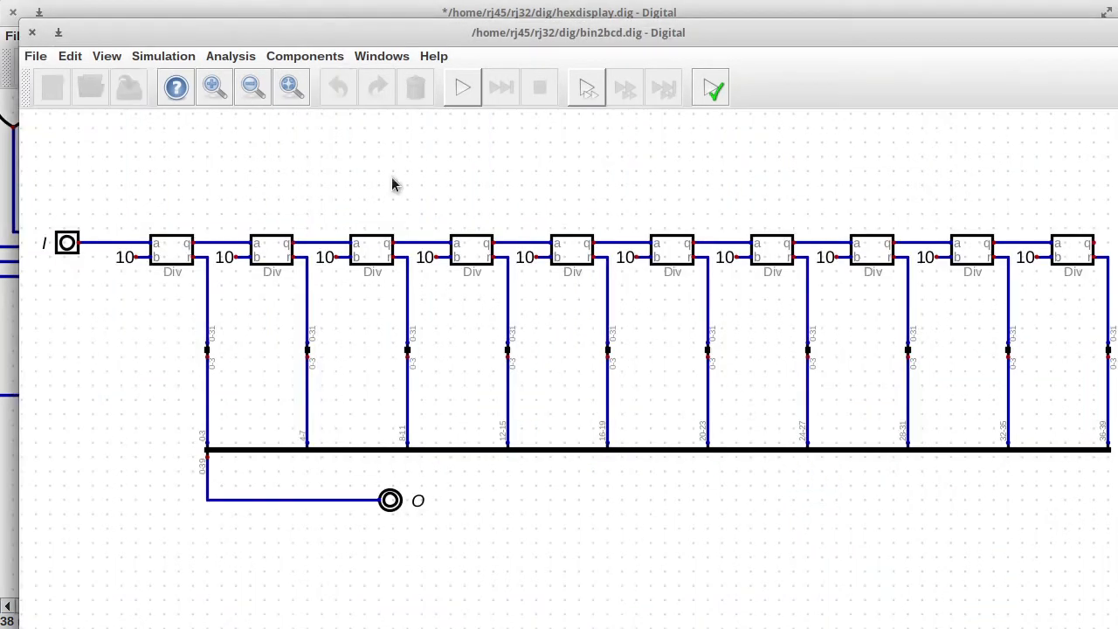
click(106, 56)
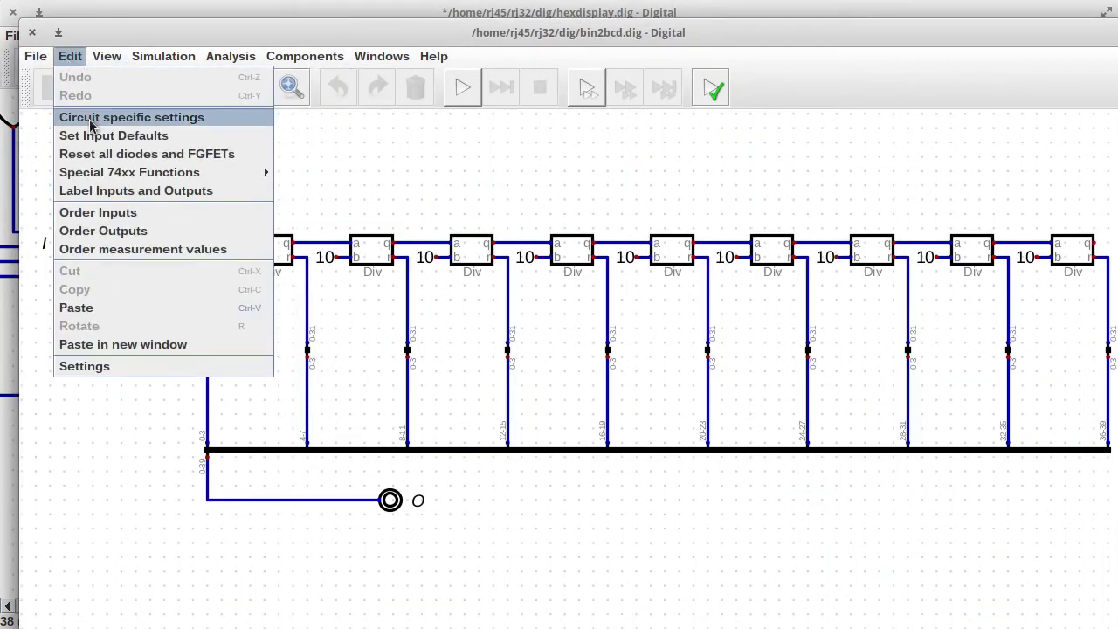
click(148, 115)
click(536, 252)
click(507, 191)
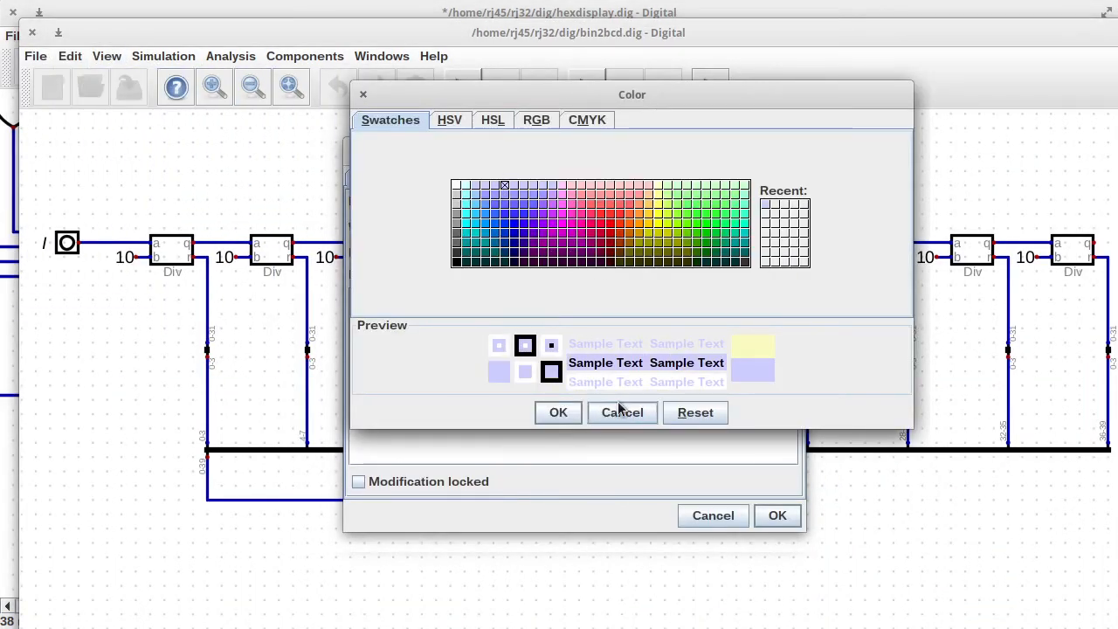
click(559, 411)
Step: Label the circuit "Bin -> BCD", and save and close it
click(491, 202)
text(B)
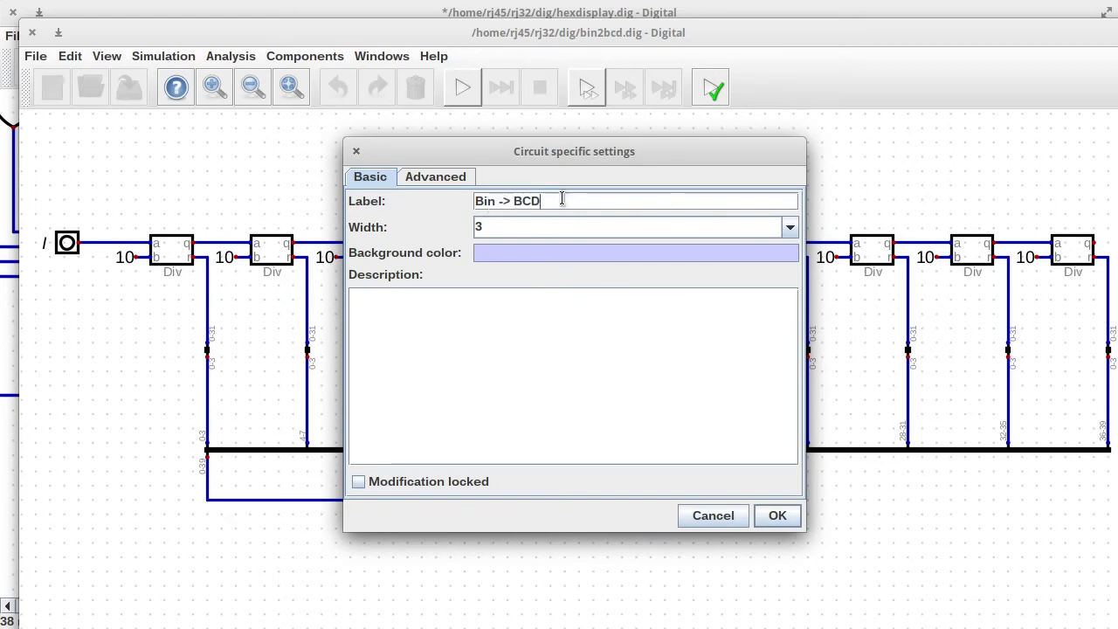
click(778, 517)
click(130, 94)
click(33, 34)
Step: Place the Bin -> BCD block above the small splitter and wire it between input V's line and the multiplexer's first data input
click(812, 443)
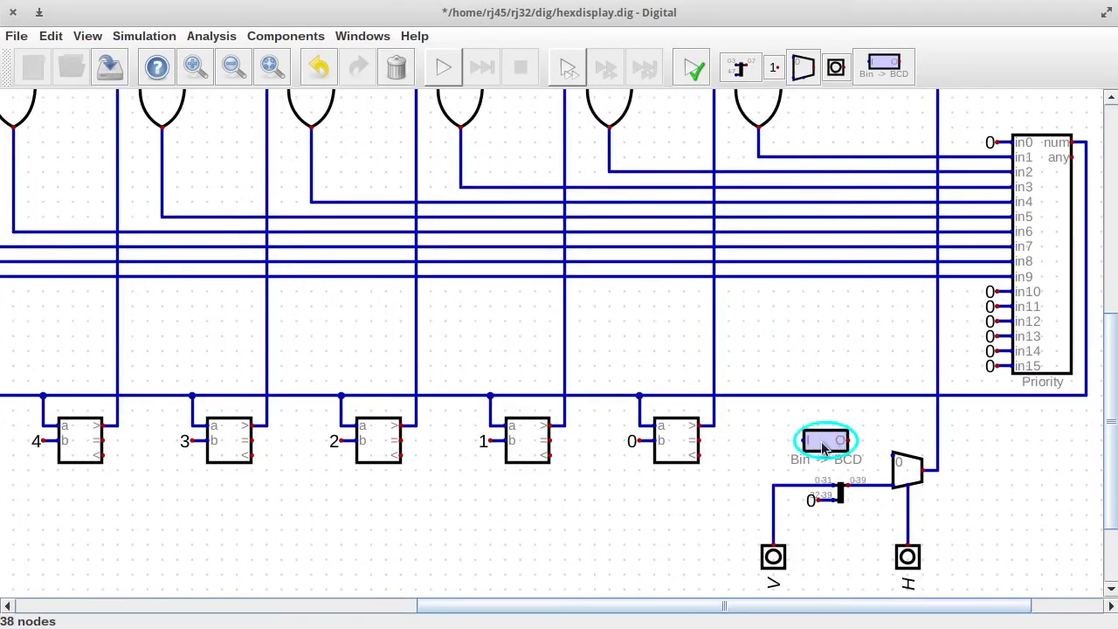
click(836, 462)
click(775, 485)
click(818, 456)
click(863, 456)
click(892, 456)
Step: Move the small splitter and its zero constant down and rewire the 0-39 output to the multiplexer's second data input
drag(767, 476, 882, 507)
drag(841, 500, 842, 519)
drag(876, 479, 1010, 597)
key(Delete)
click(849, 500)
click(878, 500)
click(892, 486)
Step: Move inputs V and H, the Bin -> BCD block, small splitter and multiplexer to the free area above the priority encoder
scroll(745, 351, down, 3)
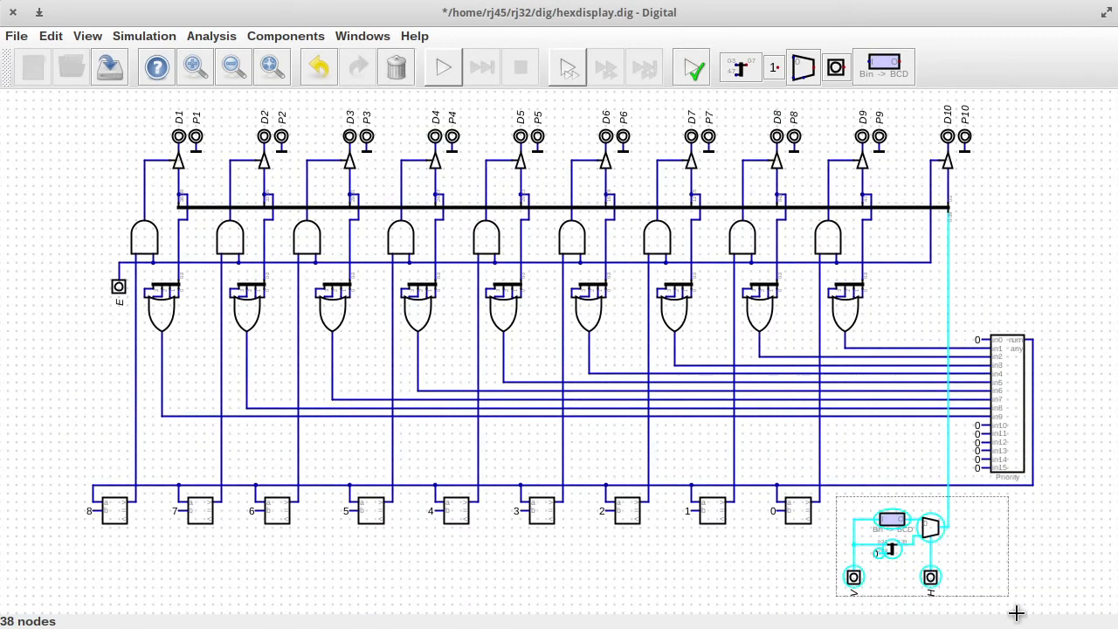
click(960, 553)
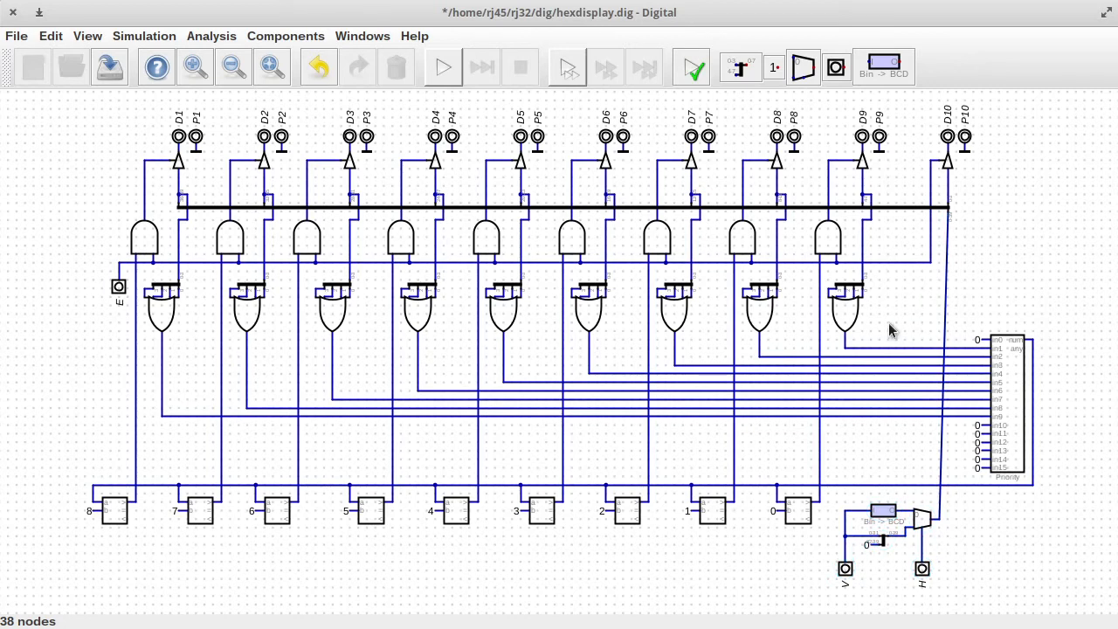
drag(835, 500, 1004, 607)
drag(936, 536, 1013, 266)
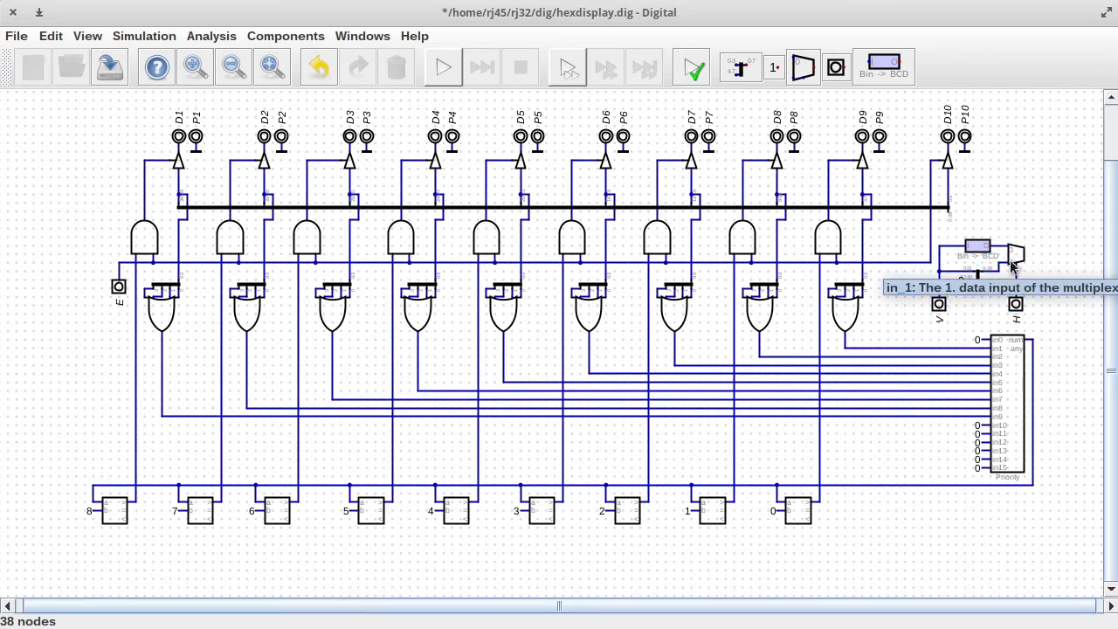
Step: Wire the multiplexer's output to the wide digit splitter's input below D10 and fit the circuit to the window
click(1025, 254)
click(1034, 213)
click(949, 213)
key(F1)
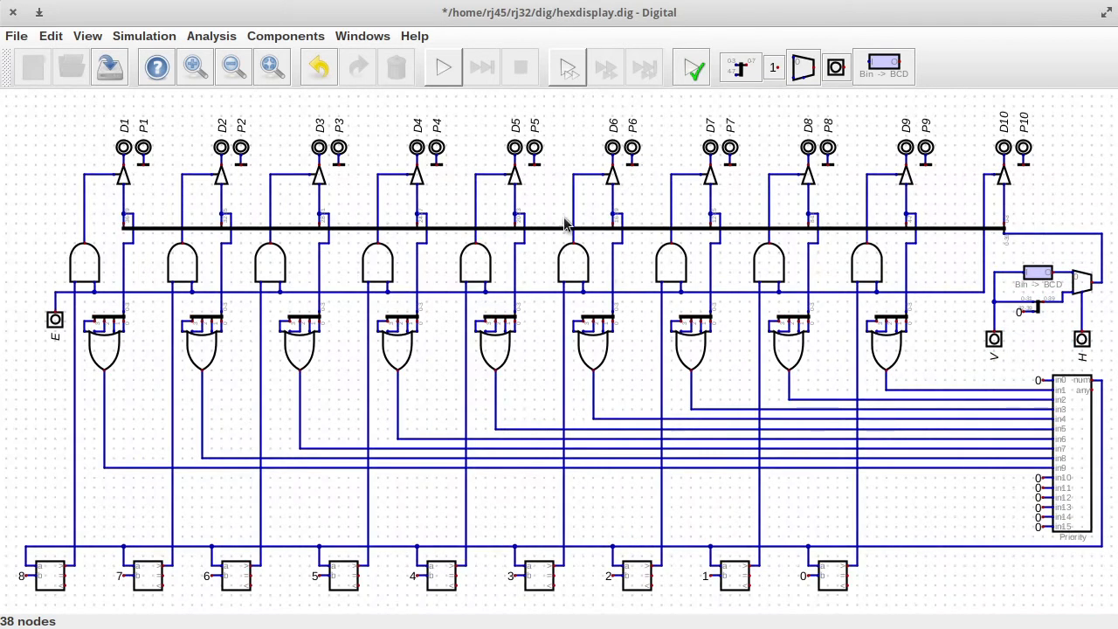
Step: Start the simulation of the hex display circuit and set input V to decimal 123456789
click(441, 70)
click(994, 339)
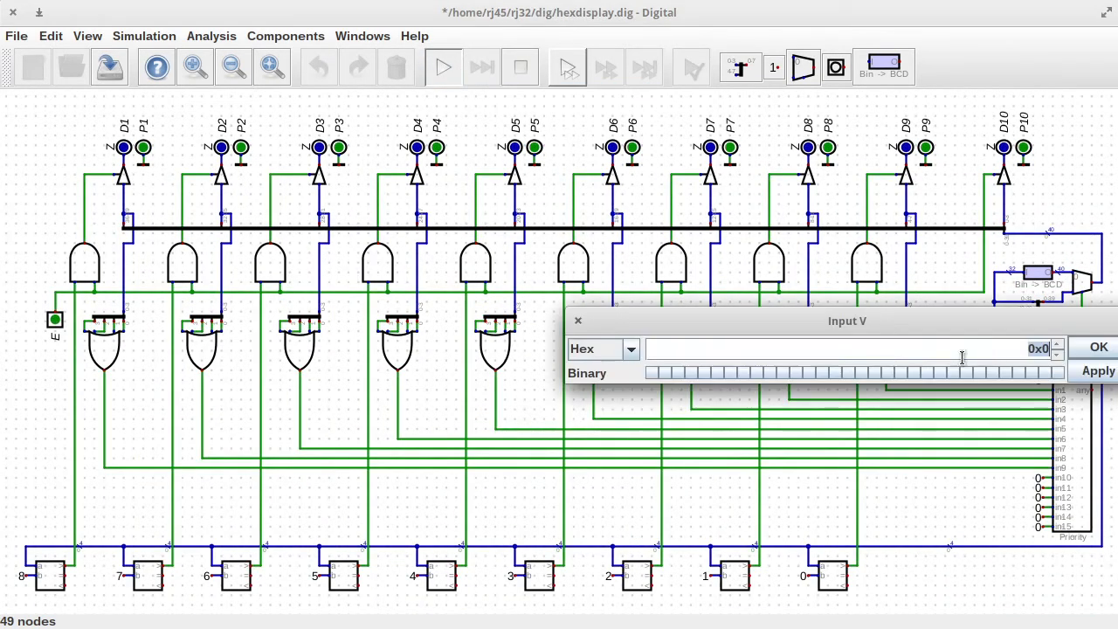
drag(935, 332, 763, 325)
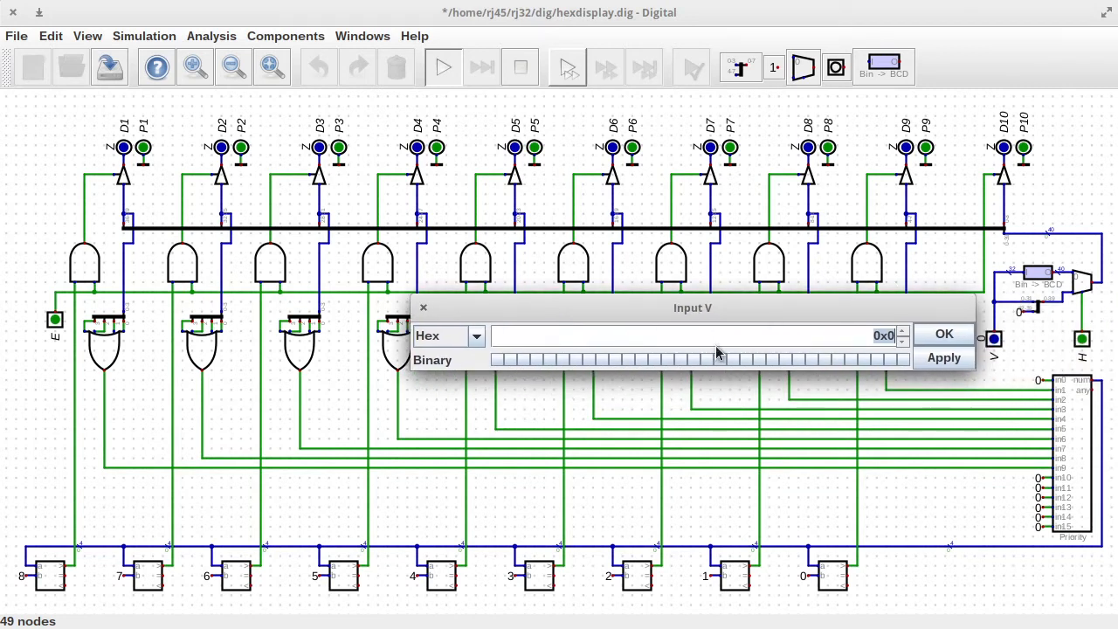
text(123456789)
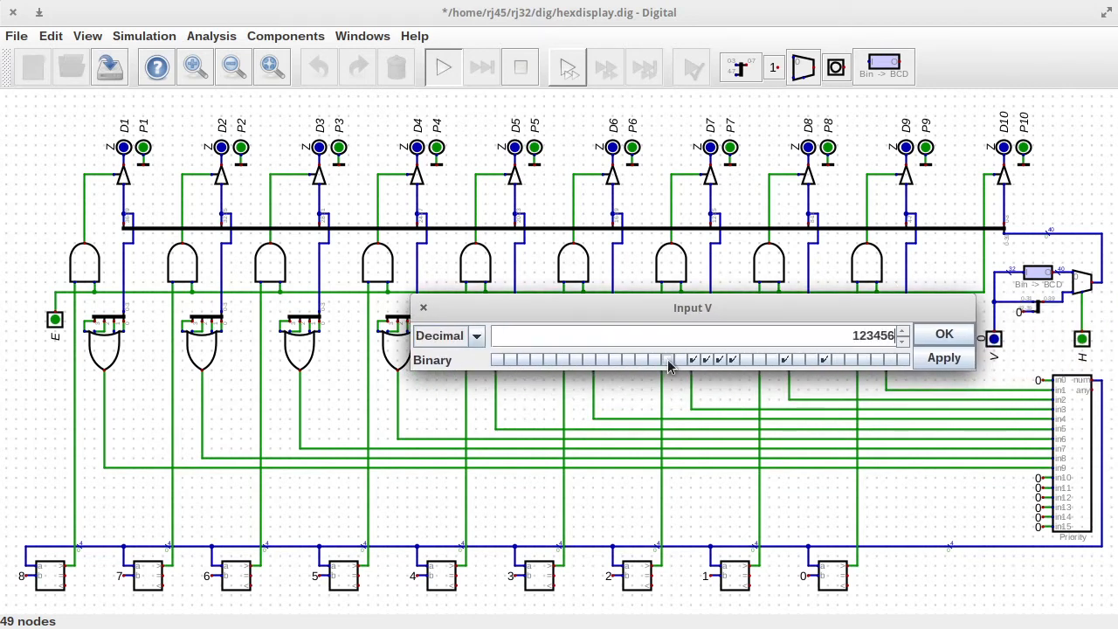
click(943, 334)
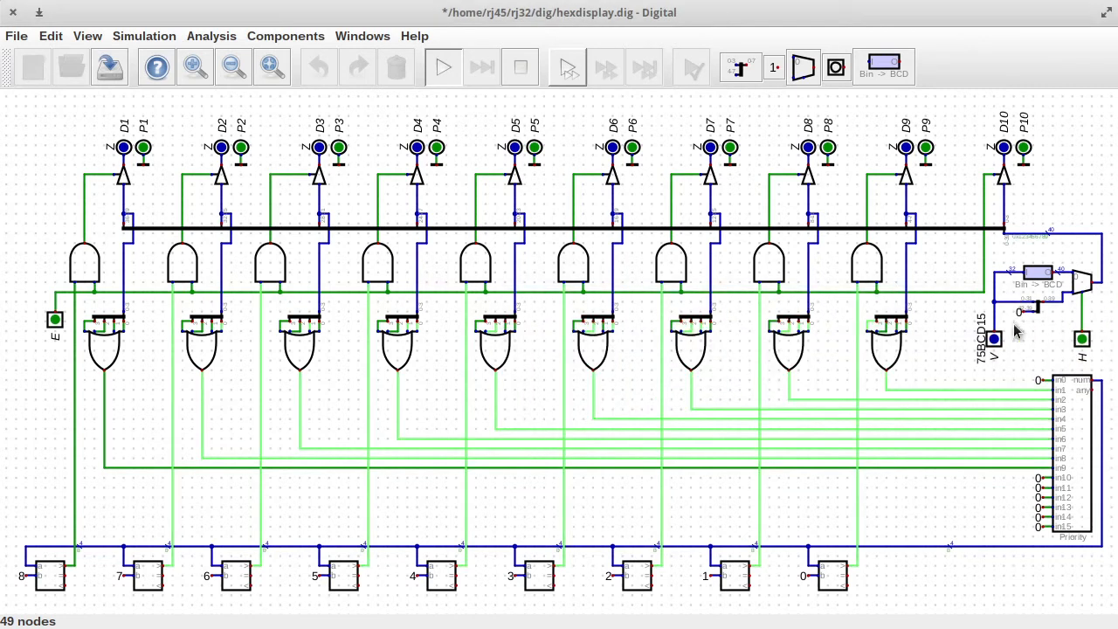
Step: Test the display outputs with E enabled and input H switched on and back off, and save the circuit
click(1082, 343)
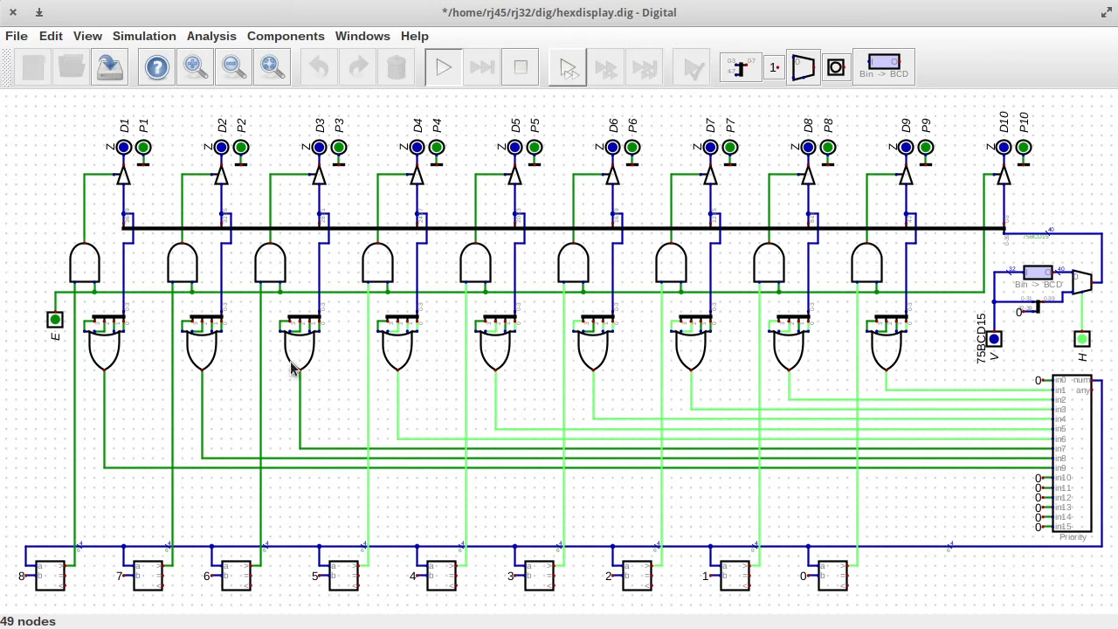
click(55, 319)
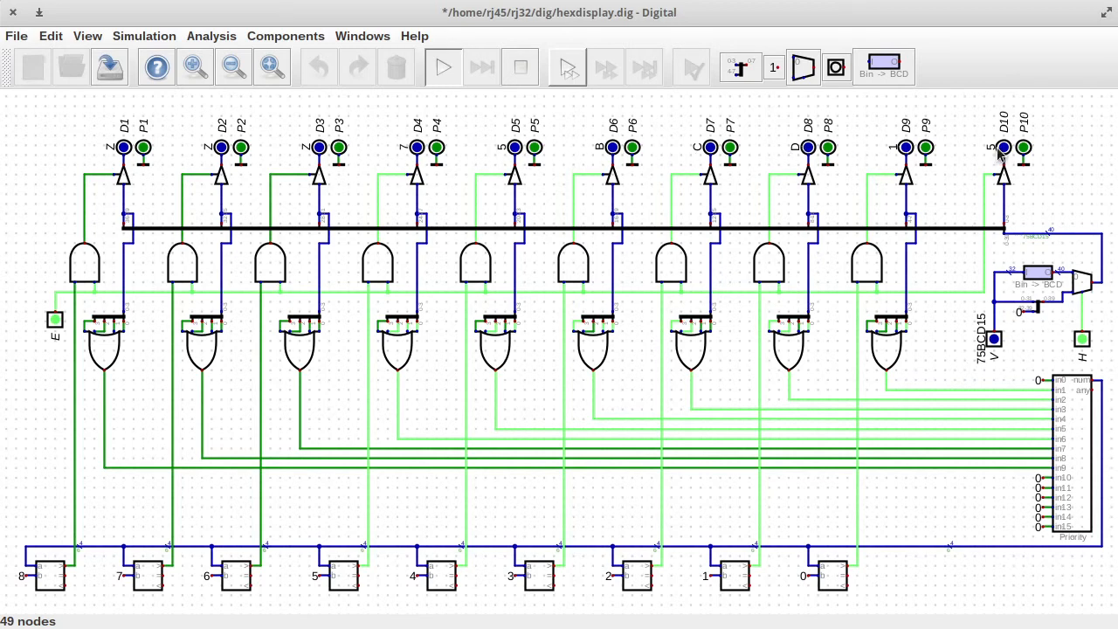
click(1081, 341)
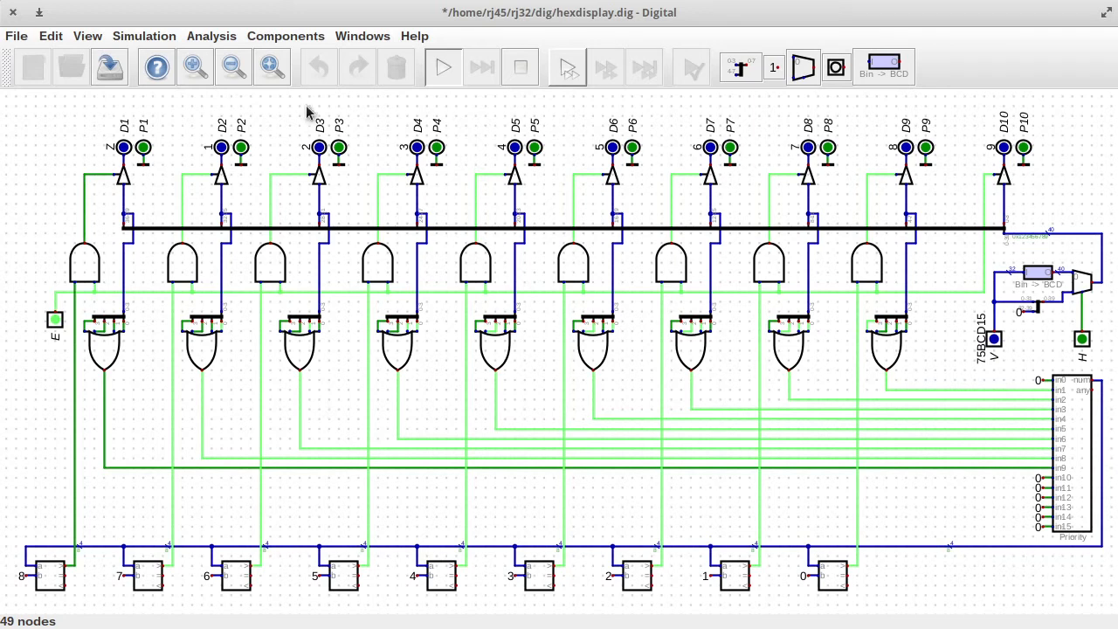
click(109, 68)
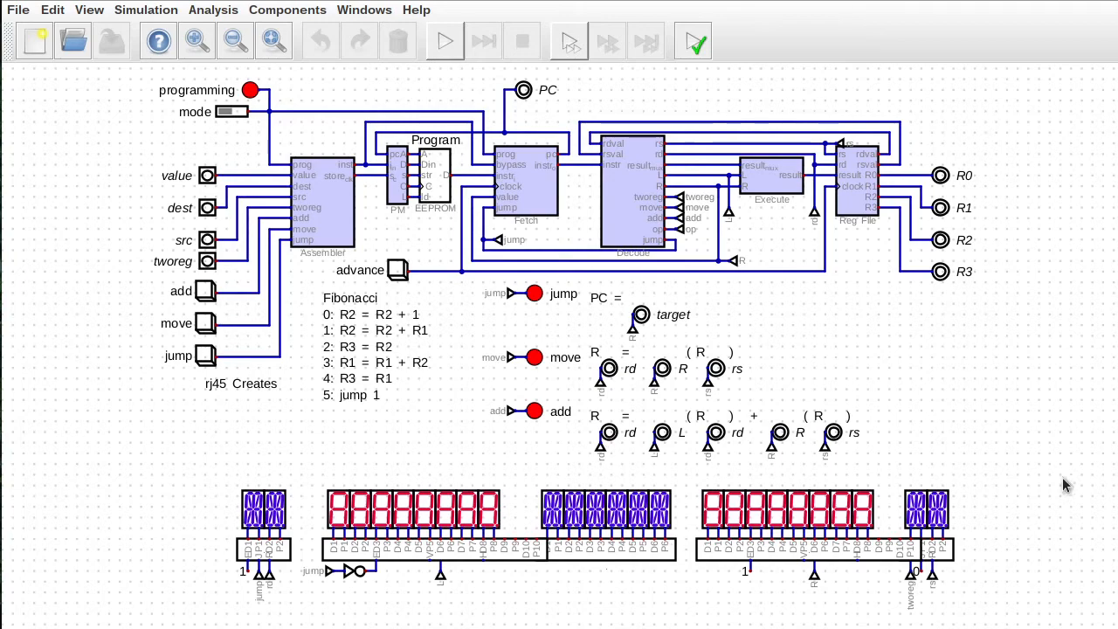
Step: Move the L operand's eight-digit display group into the free space below and return the op tunnel to the instruction display's I input
ctrl+scroll(400, 592, up, 2)
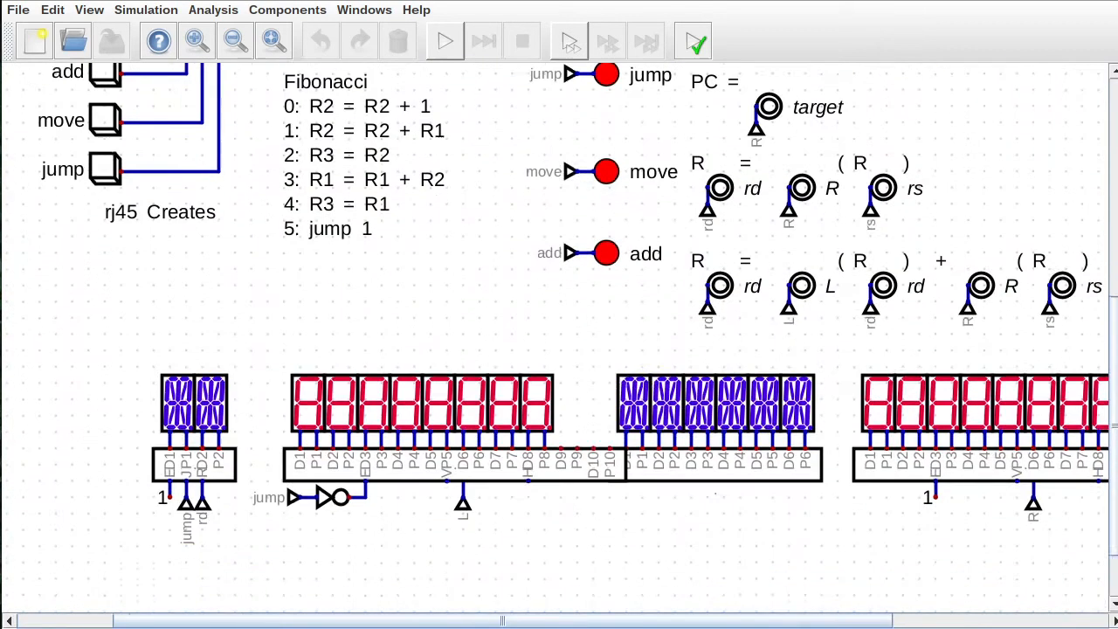
drag(241, 208, 619, 474)
drag(419, 310, 437, 457)
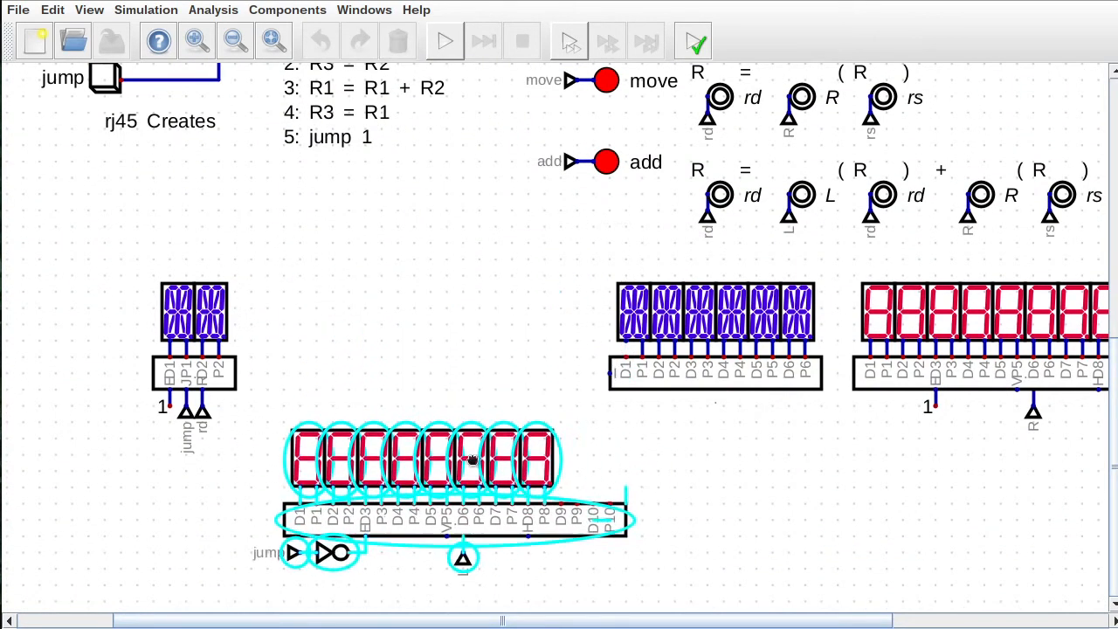
drag(578, 472, 707, 581)
mouse_move(641, 531)
mouse_down()
mouse_move(607, 402)
mouse_move(622, 386)
mouse_up()
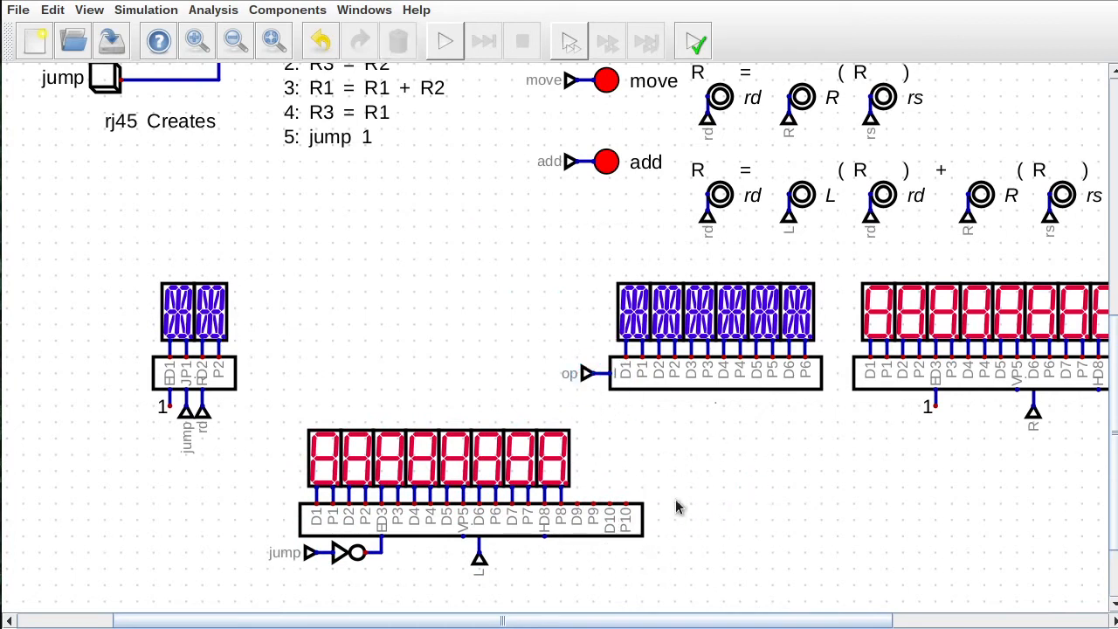
Step: Copy the last seven-segment digit and its wires onto D9/P9 and D10/P10, extending the L operand display to ten digits
drag(526, 399, 611, 519)
click(653, 557)
drag(647, 566, 533, 476)
key(ctrl+c)
key(ctrl+v)
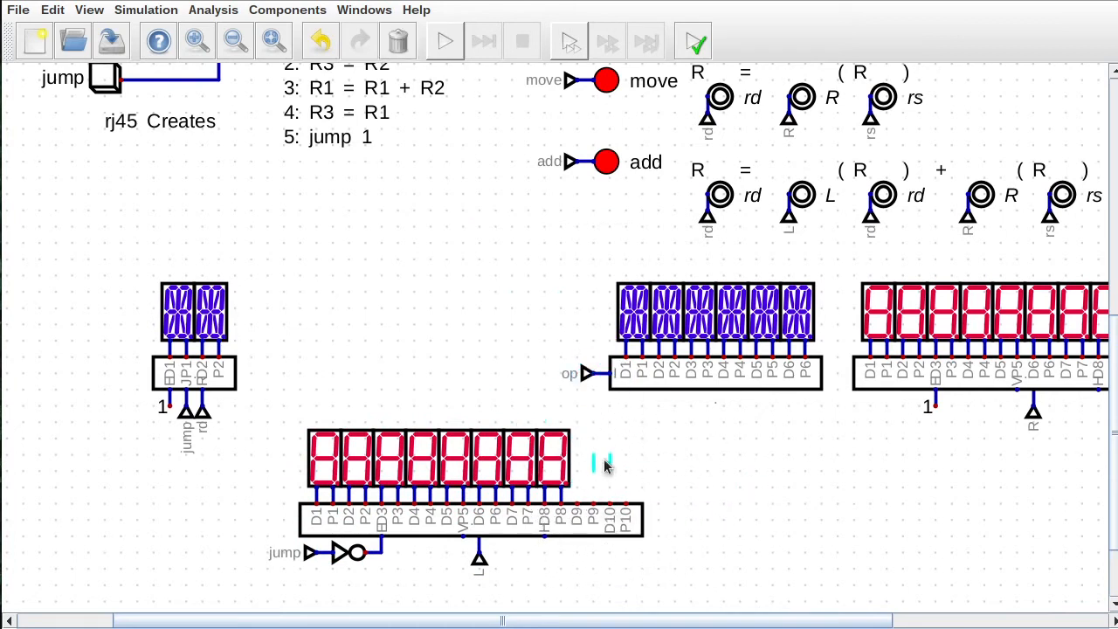
click(587, 487)
click(554, 459)
key(ctrl+d)
drag(597, 499, 630, 499)
click(307, 405)
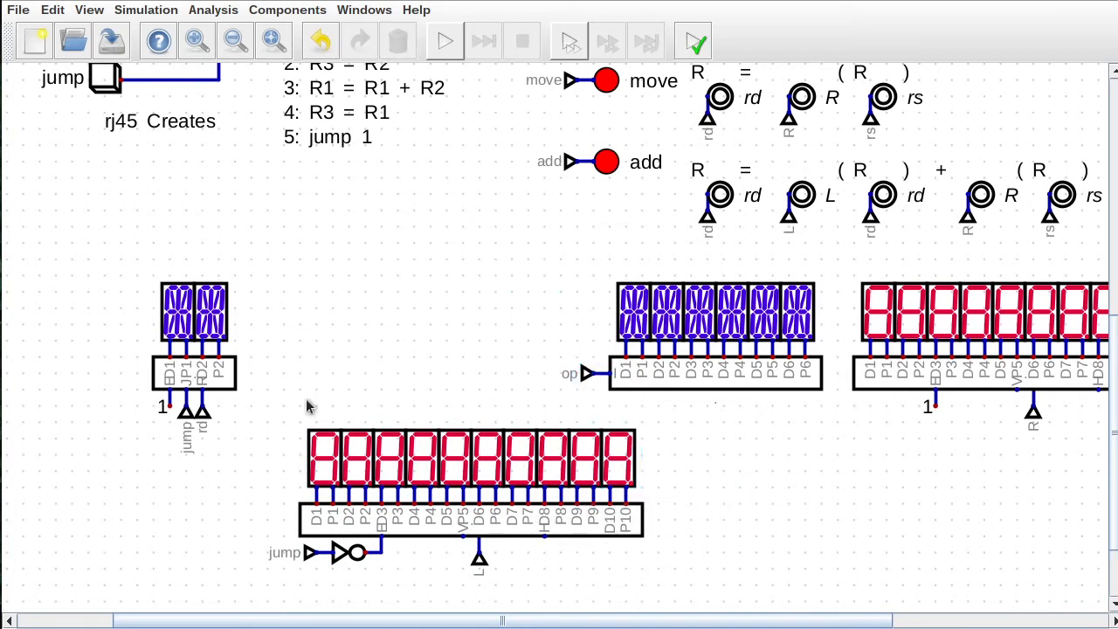
Step: Shift the rd register display left, move the ten-digit L display back into the row beside it, and attach tunnel L to input V
drag(60, 217, 300, 431)
drag(275, 378, 623, 574)
drag(624, 529, 489, 411)
click(307, 410)
drag(303, 374, 352, 426)
drag(352, 415, 336, 411)
click(406, 368)
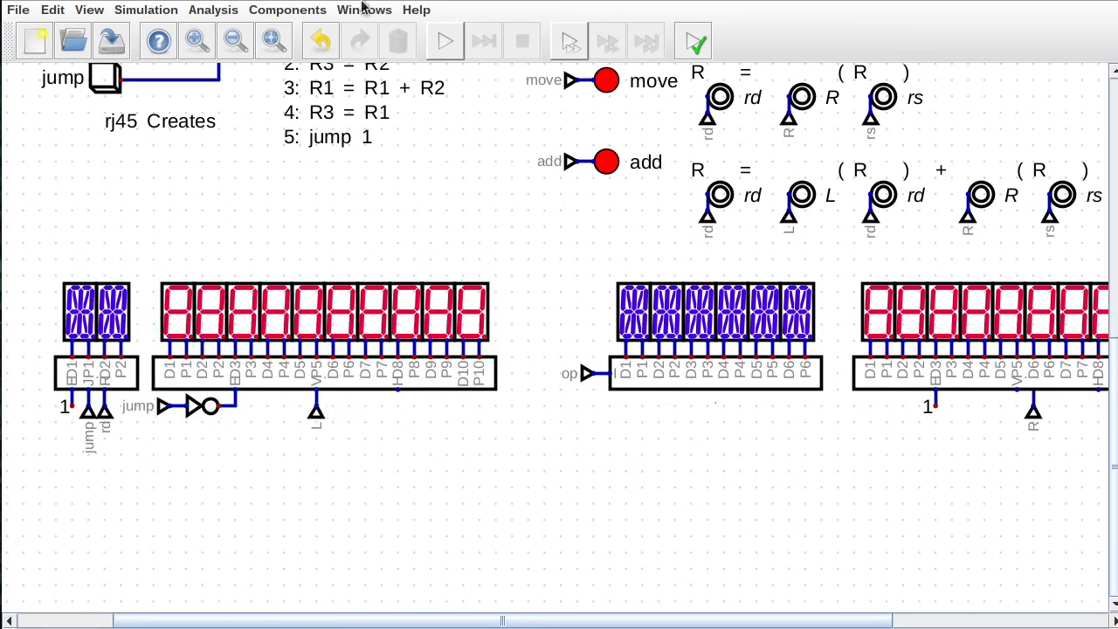
Step: Add a tunnel rotated 270° with net name hex on the L display's H input
key(t)
key(r)
key(r)
click(407, 424)
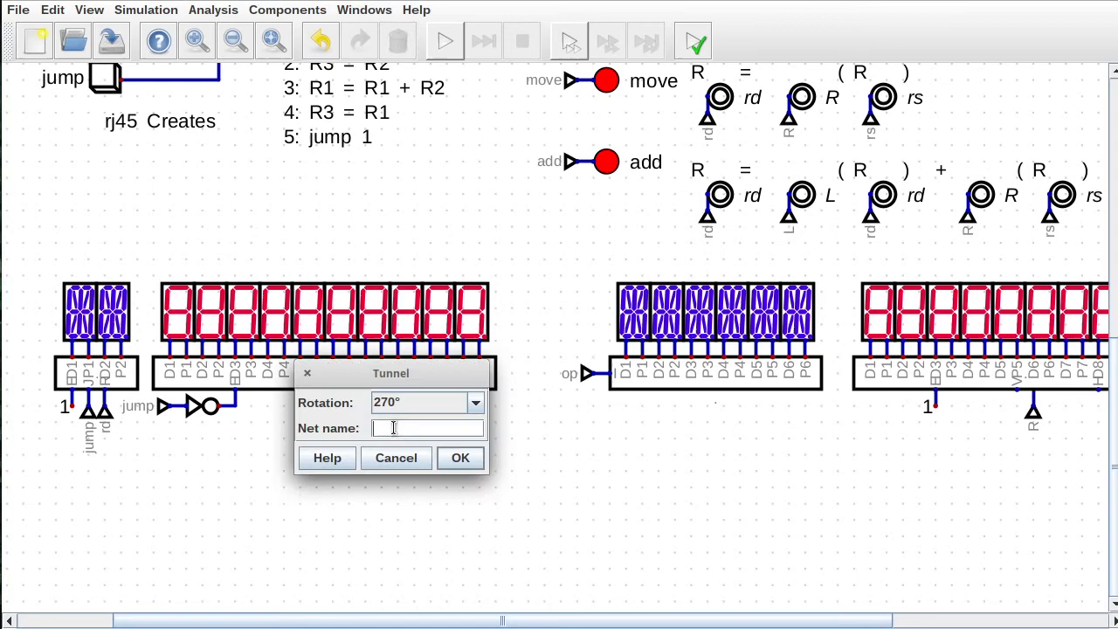
click(456, 463)
Step: Move the instruction display with its op tunnel left, next to the ten-digit L display
drag(548, 251, 851, 466)
drag(786, 376, 721, 375)
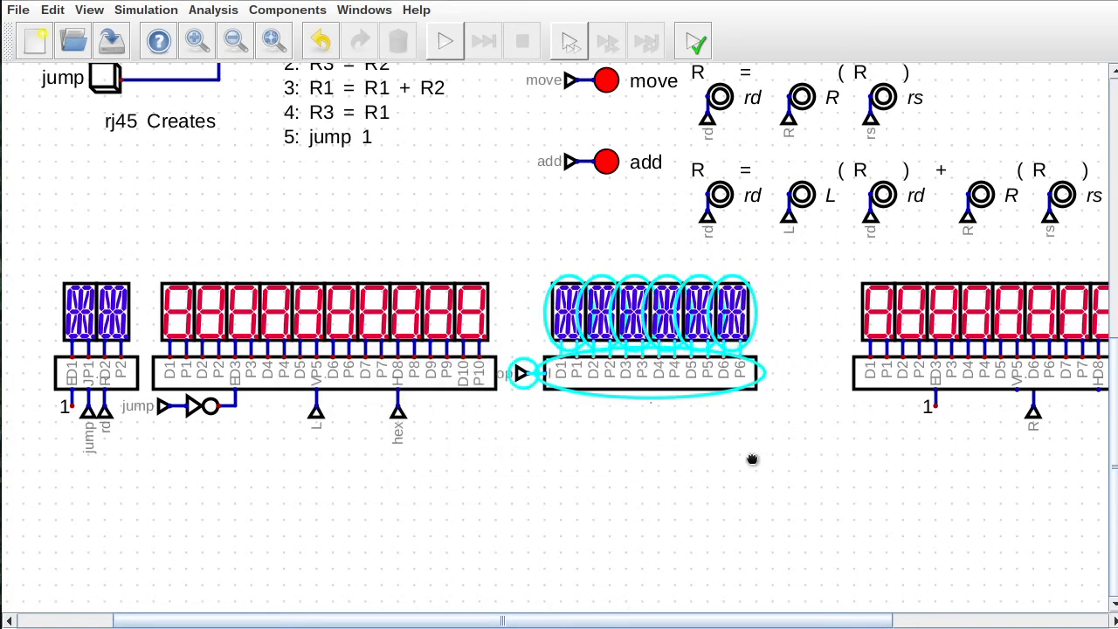
click(751, 459)
mouse_move(537, 621)
mouse_down()
mouse_move(664, 621)
mouse_move(537, 624)
mouse_up()
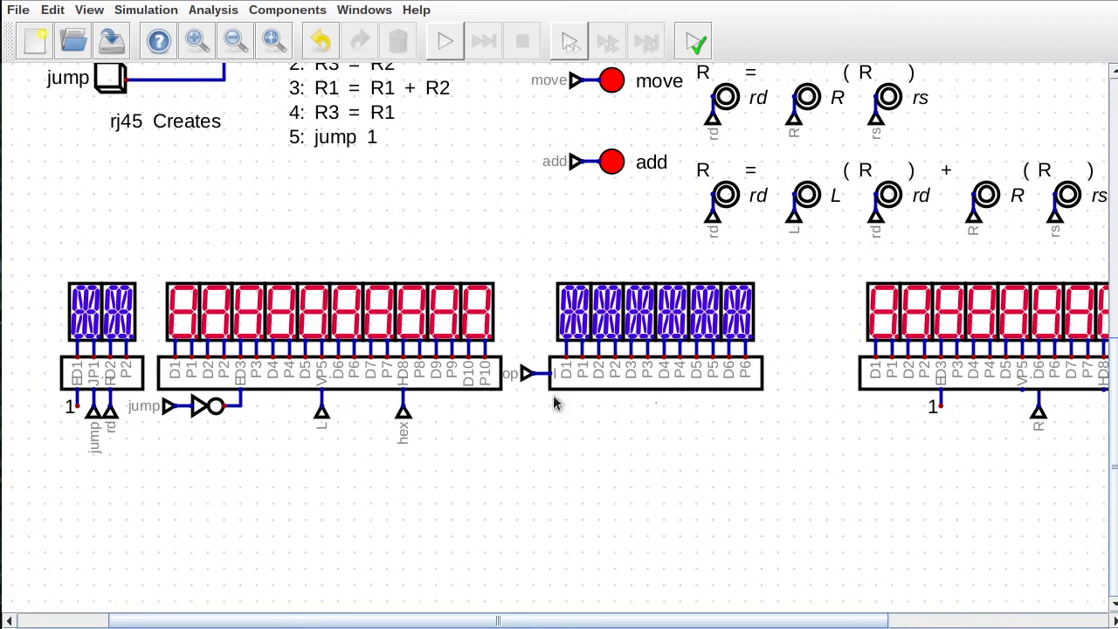
Step: Move the R operand's eight-digit display group into the free space below and set the rs register display apart in the row
drag(537, 621, 755, 621)
drag(498, 252, 896, 441)
drag(830, 411, 663, 541)
drag(656, 377, 807, 603)
drag(714, 441, 877, 312)
click(649, 377)
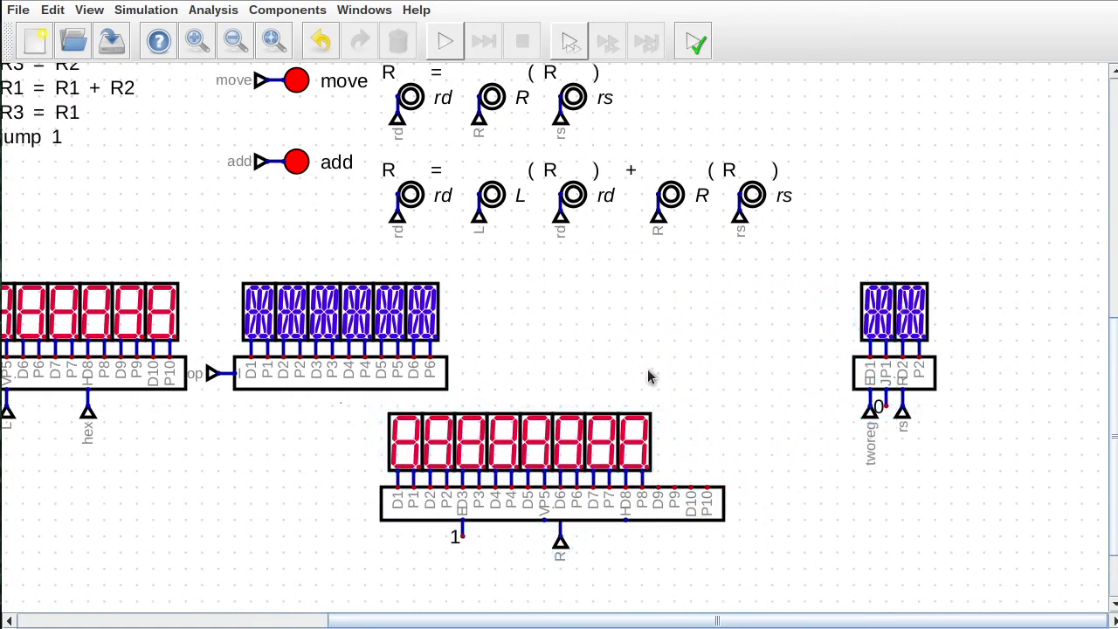
Step: Copy the R operand display's last digit and wires onto D9/P9 and D10/P10 to make ten digits
drag(598, 363, 699, 507)
key(ctrl+c)
key(ctrl+v)
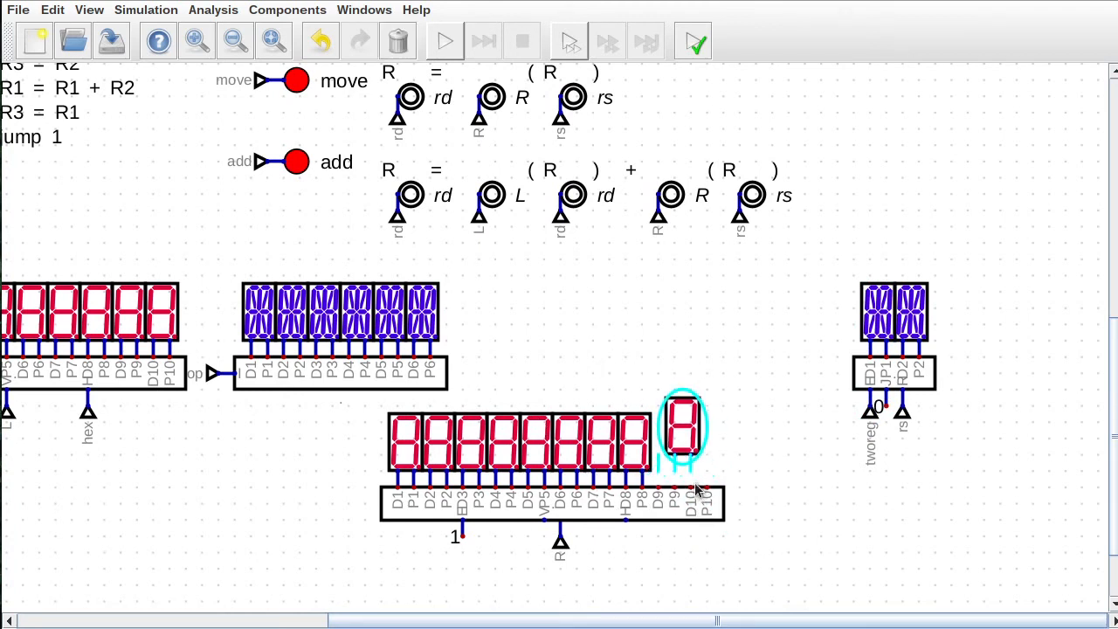
click(679, 486)
key(ctrl+v)
click(711, 486)
Step: Move tunnel R to the R display's V input and place a copy of the hex tunnel on its H input
drag(542, 524, 614, 591)
drag(560, 541, 543, 542)
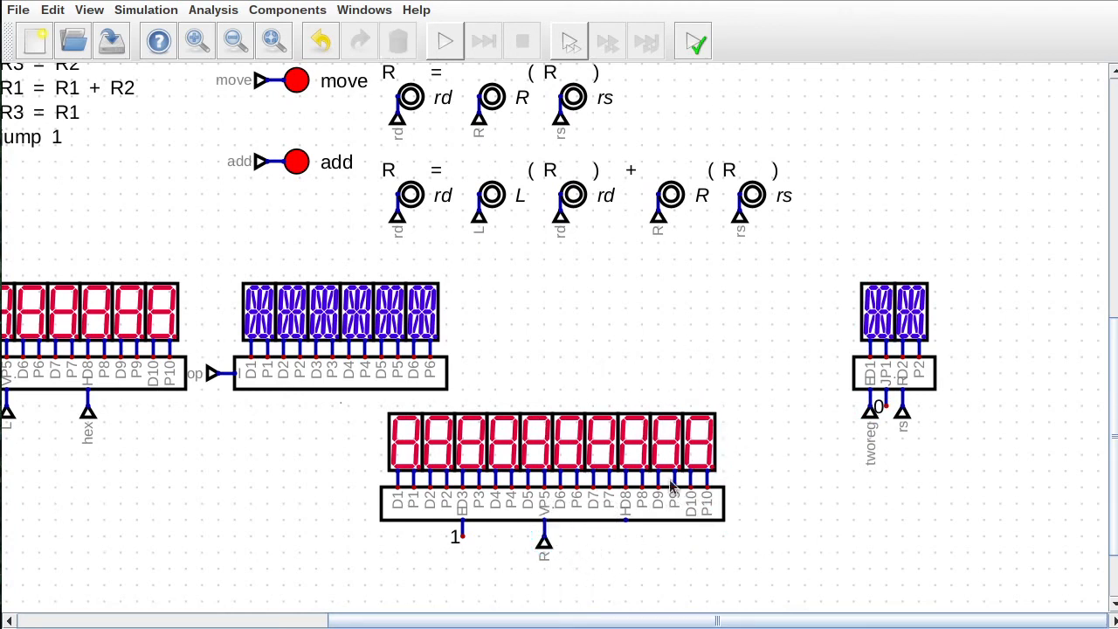
click(87, 410)
key(ctrl+c)
key(ctrl+v)
click(642, 559)
Step: Move the ten-digit R display group back into the row and place the rs register display directly beside it
drag(350, 400, 786, 569)
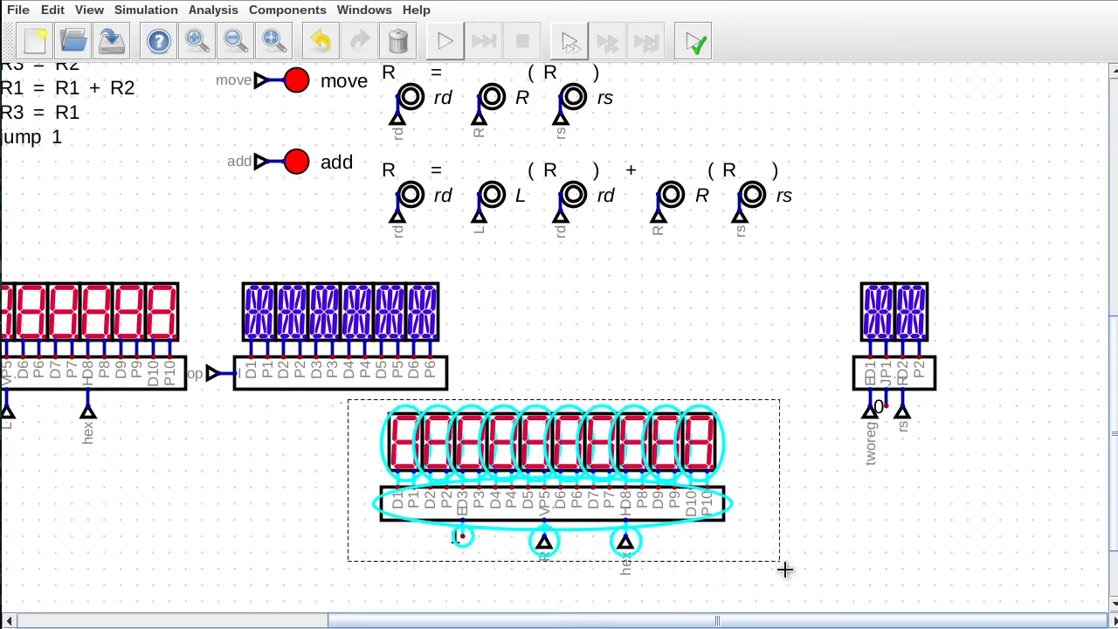
drag(646, 551, 728, 421)
click(829, 239)
drag(829, 239, 885, 410)
click(704, 564)
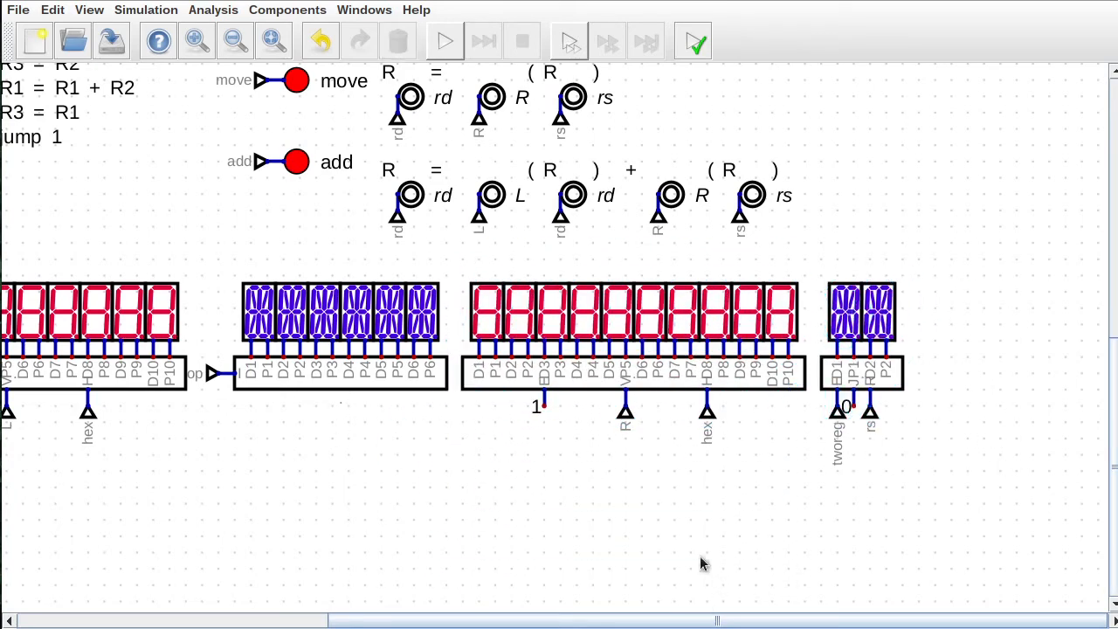
Step: Open the instruction display's circuit, reposition input I so its pin sits on the block's lower edge, and save and close the circuit
drag(458, 620, 321, 623)
right_click(488, 376)
click(534, 414)
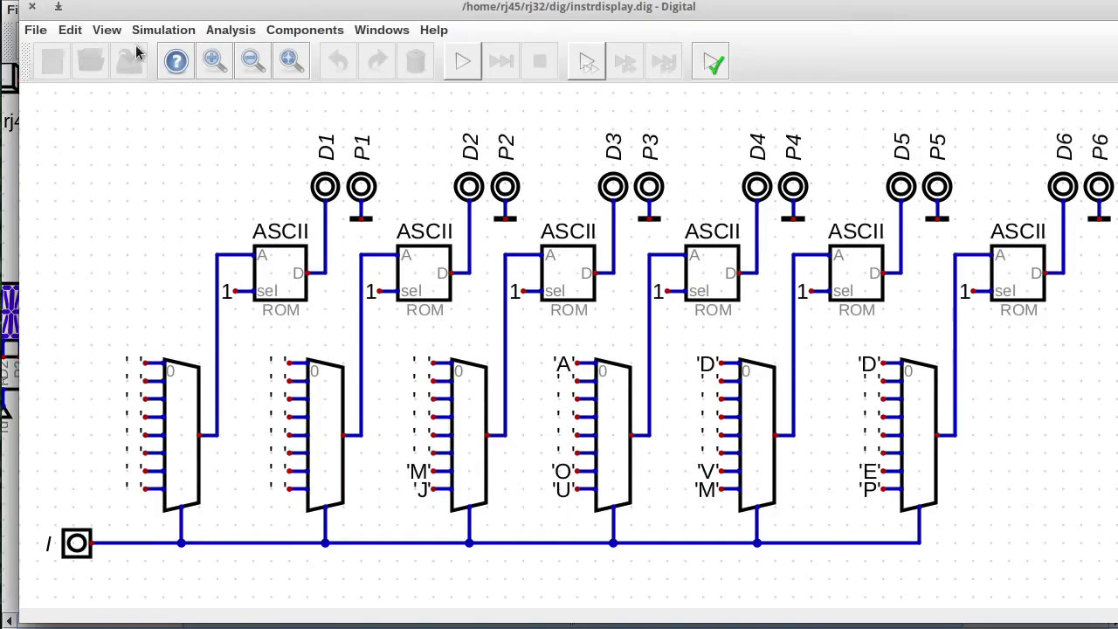
drag(48, 504, 117, 602)
drag(108, 550, 213, 582)
key(F1)
click(133, 63)
click(33, 7)
Step: Rotate the op tunnel onto the instruction display's relocated I pin and shift the R and rs displays left against it
drag(399, 337, 528, 414)
key(r)
drag(410, 229, 1113, 487)
drag(1006, 486, 972, 488)
Step: Centre the whole row of displays beneath the CPU circuit and try to run the simulation
key(F1)
drag(144, 472, 906, 599)
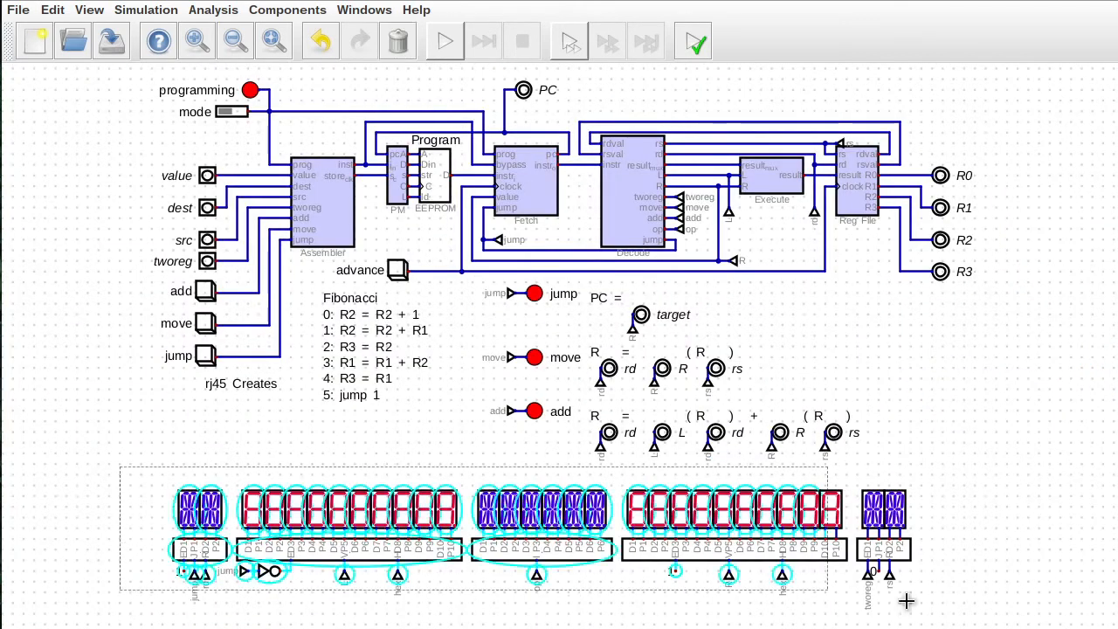
drag(678, 590, 738, 587)
key(space)
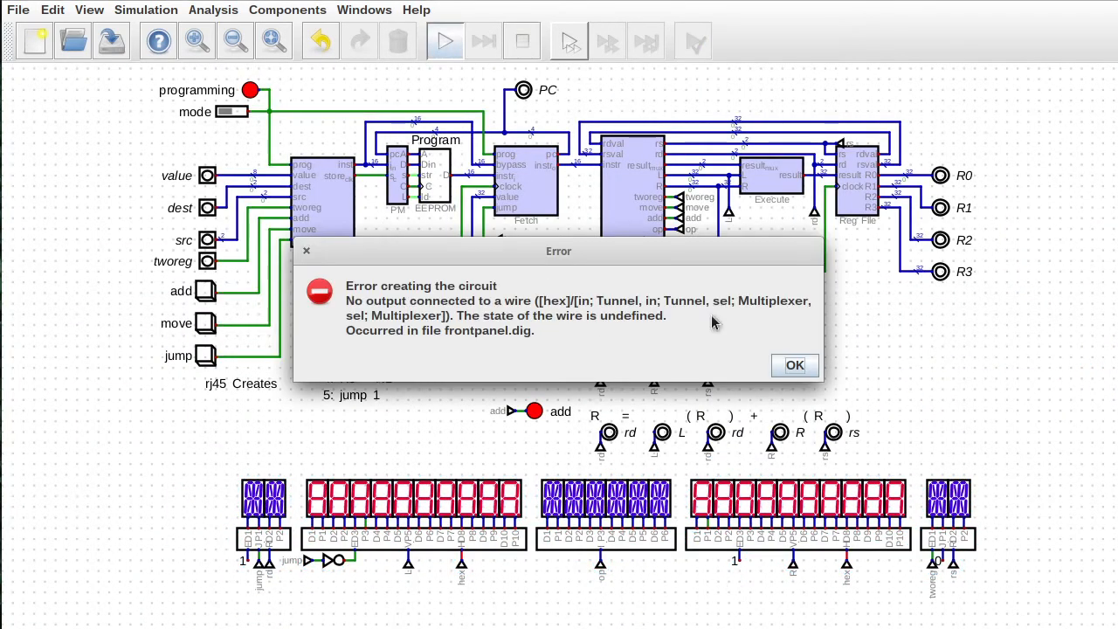
click(795, 366)
Step: Add a DIP switch labelled hex above the rd register display
click(287, 10)
mouse_move(274, 50)
click(376, 160)
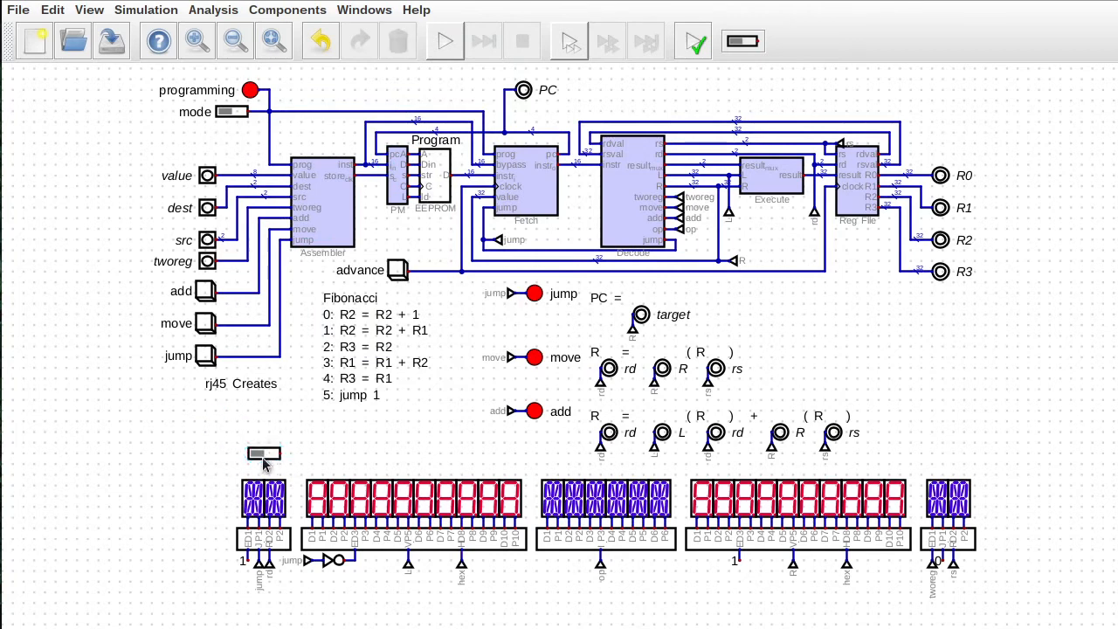
click(264, 463)
text(Hex)
click(333, 551)
click(254, 455)
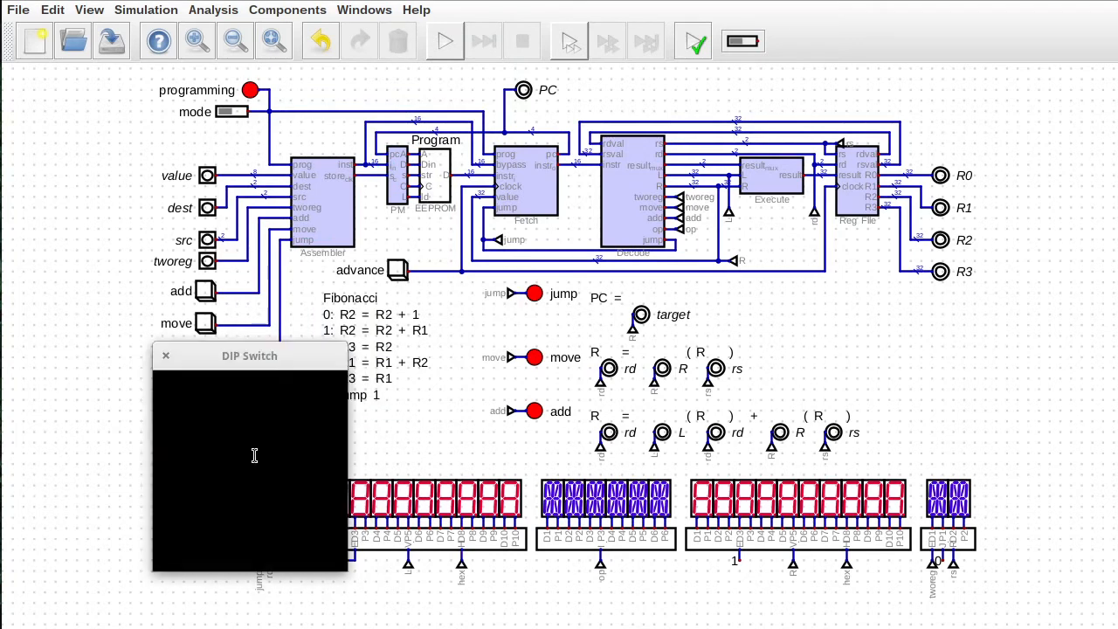
click(319, 554)
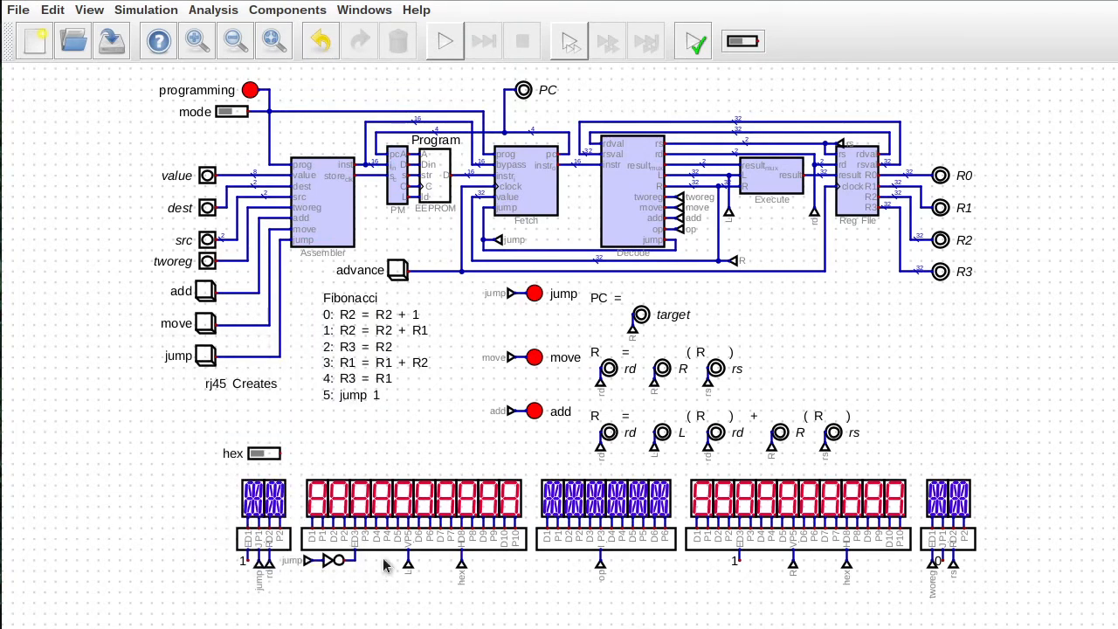
Step: Try to run the simulation and put a hex tunnel back on the L display's H input
click(444, 41)
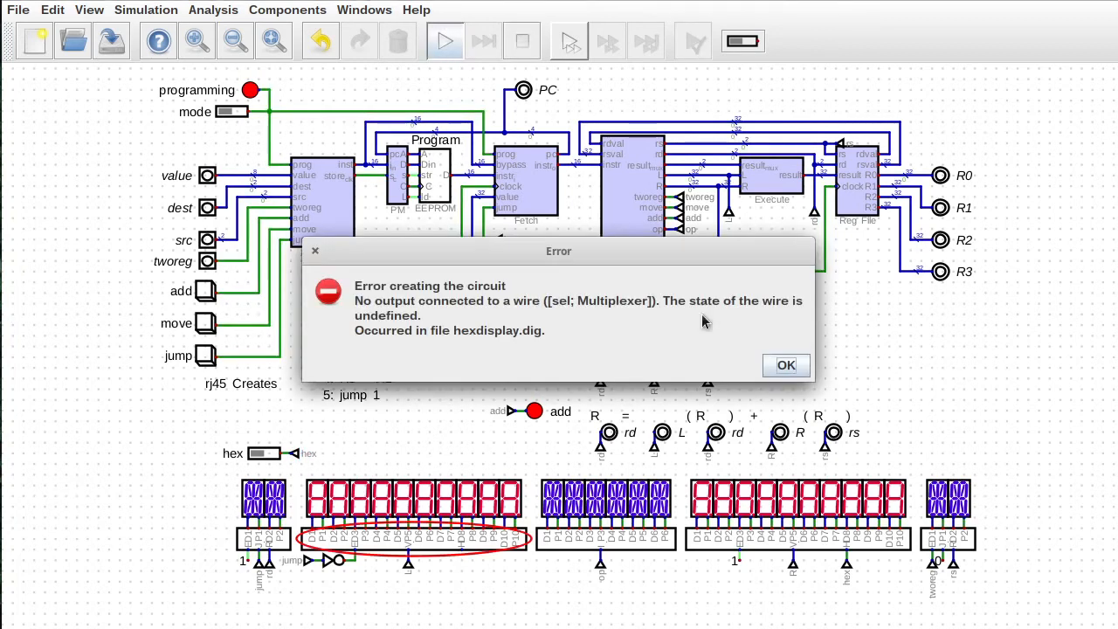
key(Return)
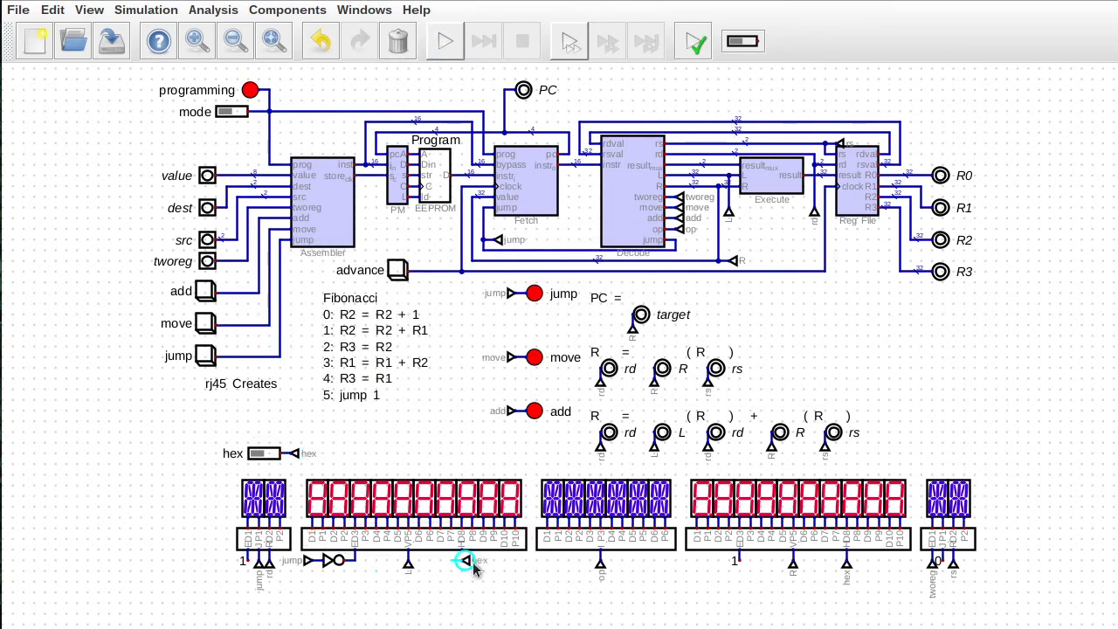
Step: Run the simulation, pulse advance repeatedly to step through the Fibonacci program, and turn on the hex switch to show hexadecimal values
click(444, 41)
click(396, 281)
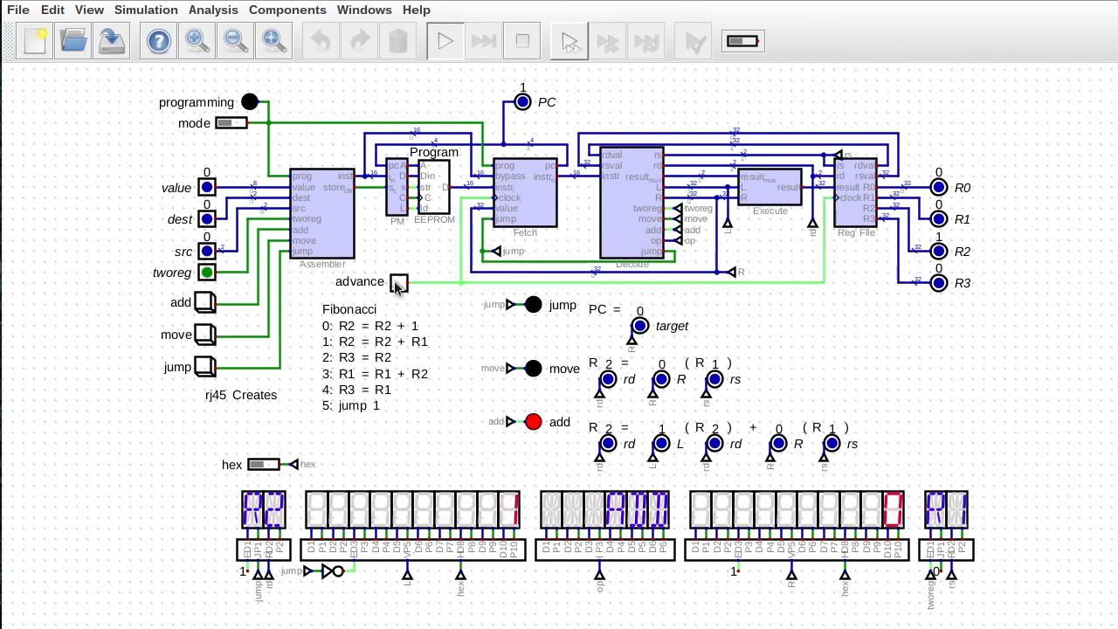
click(397, 281)
click(397, 281)
click(396, 282)
click(397, 282)
click(397, 281)
click(397, 281)
click(396, 281)
click(397, 281)
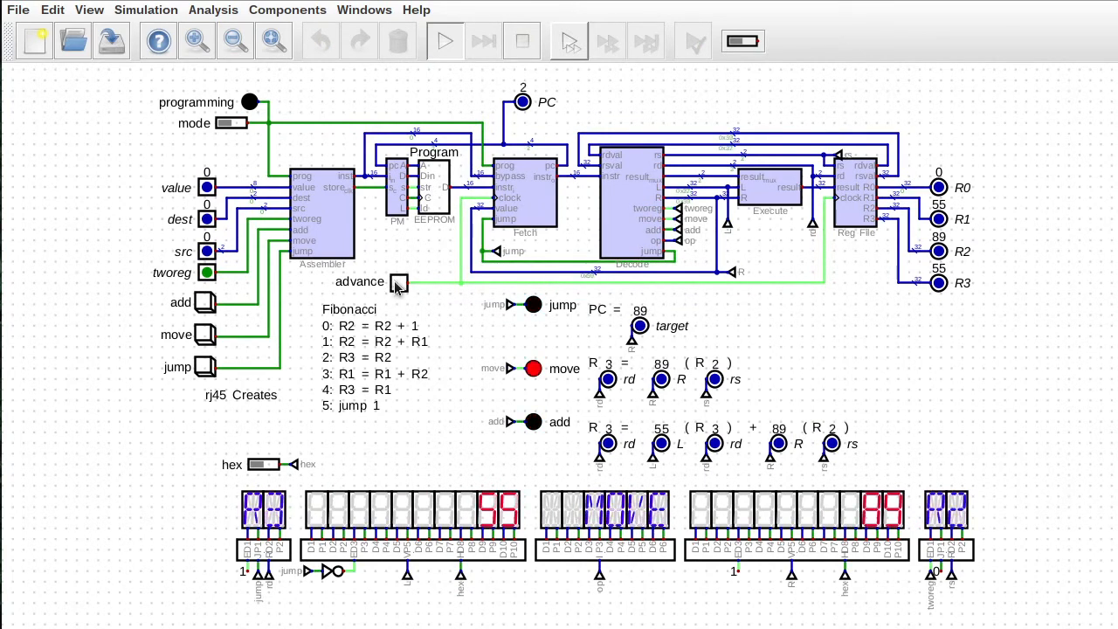
click(397, 281)
click(397, 281)
click(396, 282)
click(397, 282)
click(396, 281)
click(396, 281)
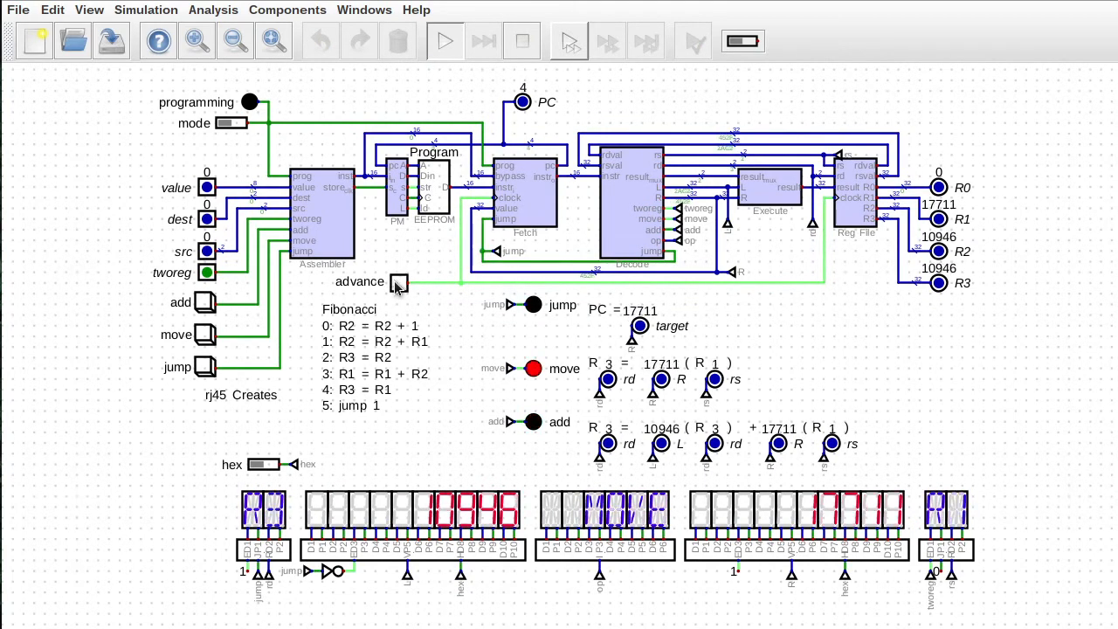
click(397, 281)
click(397, 281)
click(396, 281)
click(396, 281)
click(396, 281)
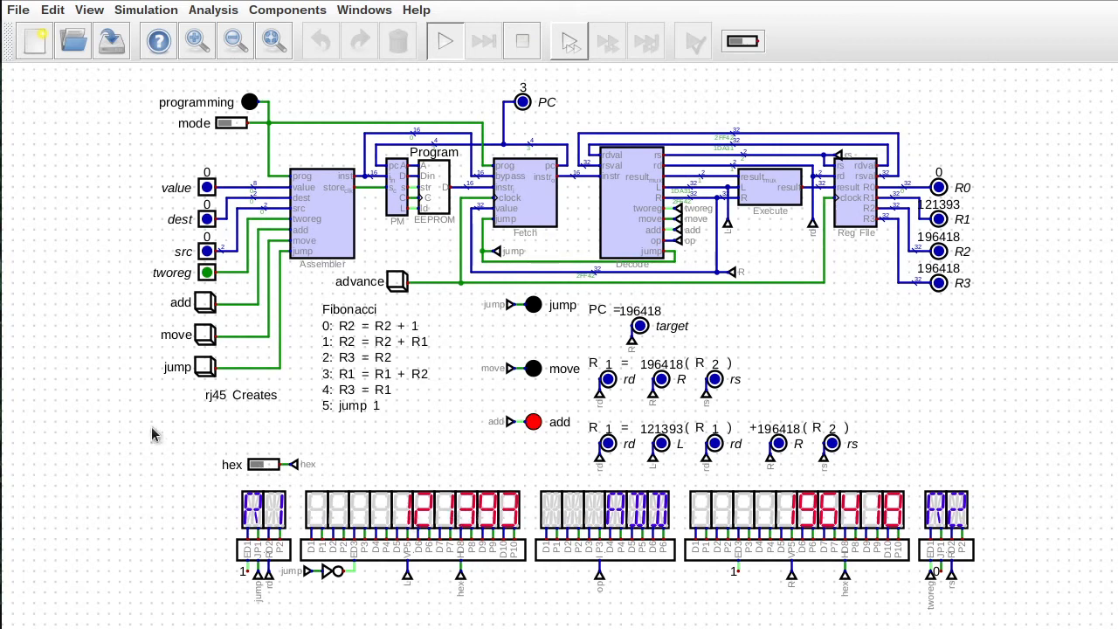
click(269, 466)
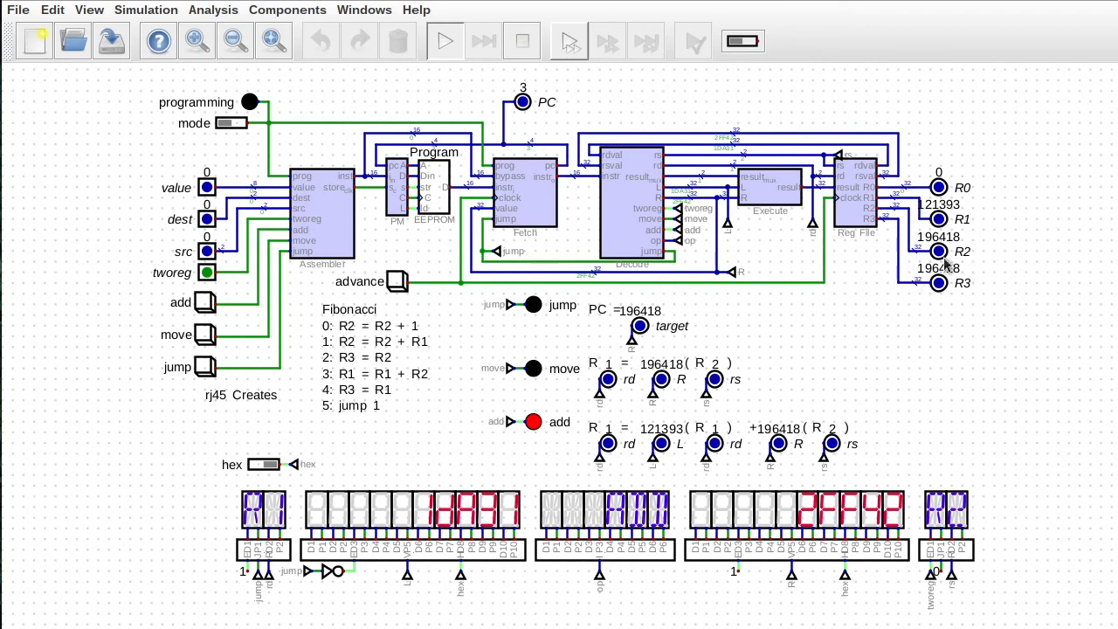
Step: Turn off the hex switch to show decimal values on the displays and stop the simulation
mouse_move(903, 278)
click(255, 466)
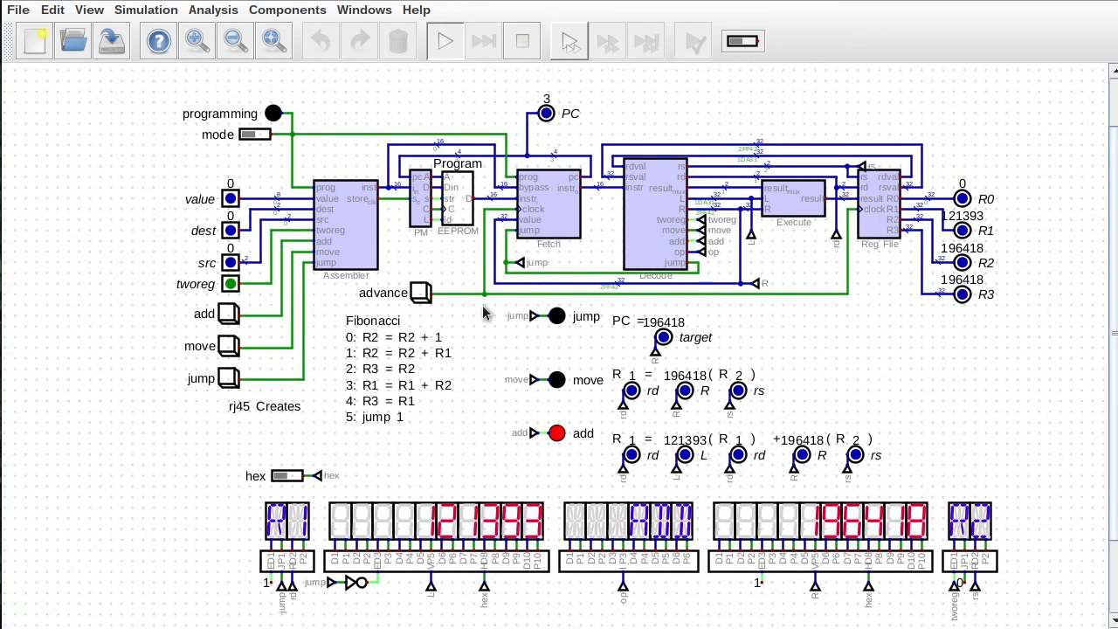
click(522, 52)
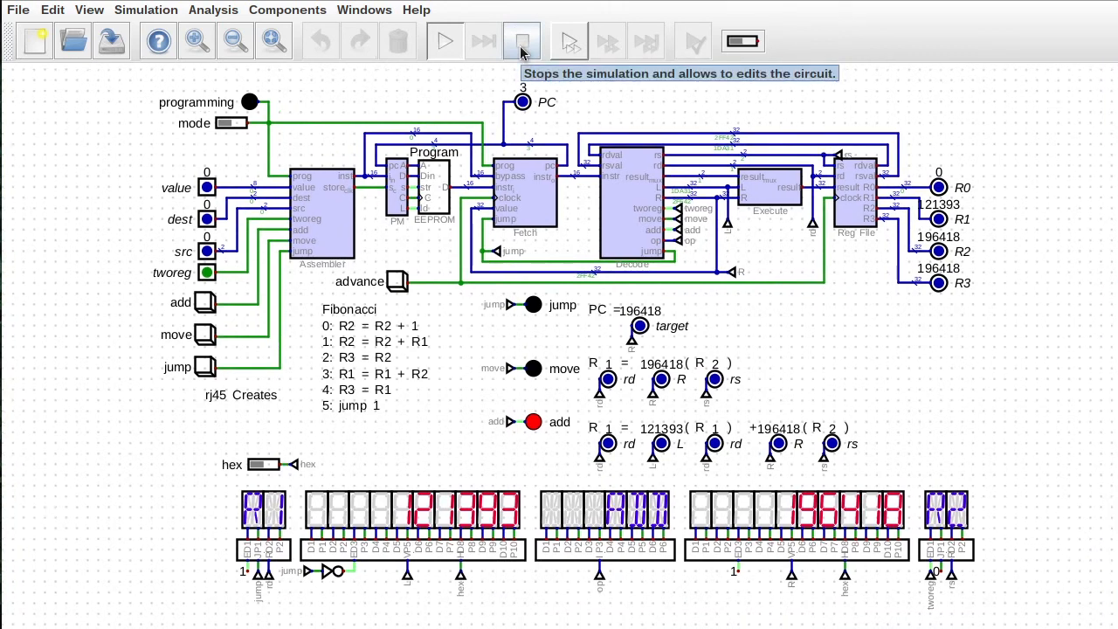
Step: Delete the old jump, move and add readouts beneath the CPU and move the Fibonacci listing clear of the space below the CPU
drag(461, 288, 932, 481)
key(Delete)
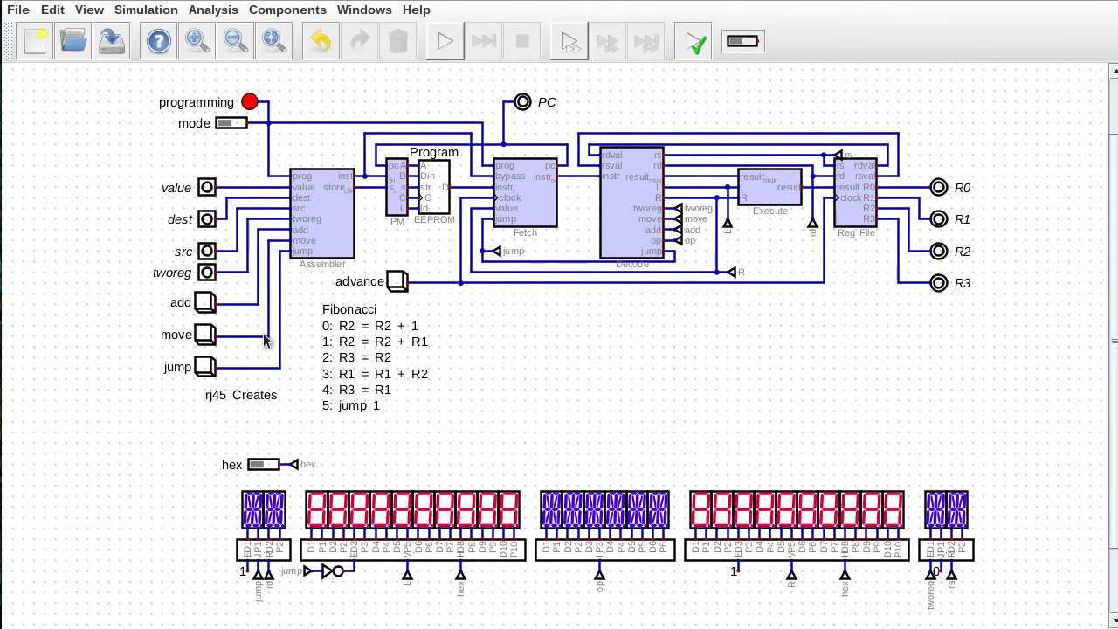
drag(327, 373, 93, 490)
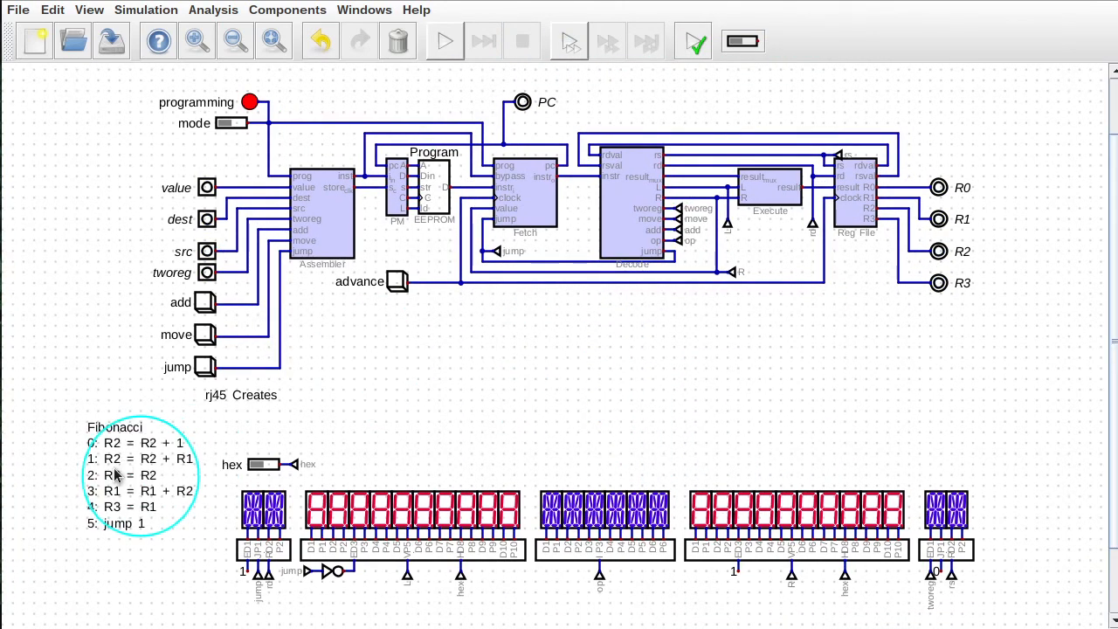
click(218, 471)
Step: Move the whole display row with its hex switch up directly beneath the CPU circuit
drag(213, 420, 1021, 605)
drag(738, 552, 810, 395)
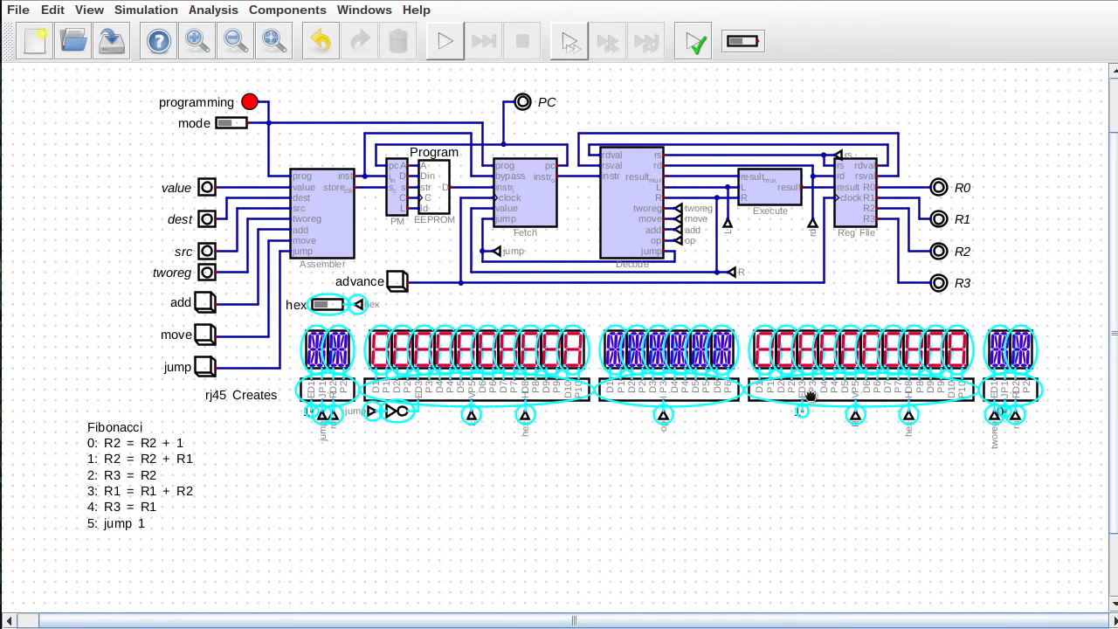
click(719, 430)
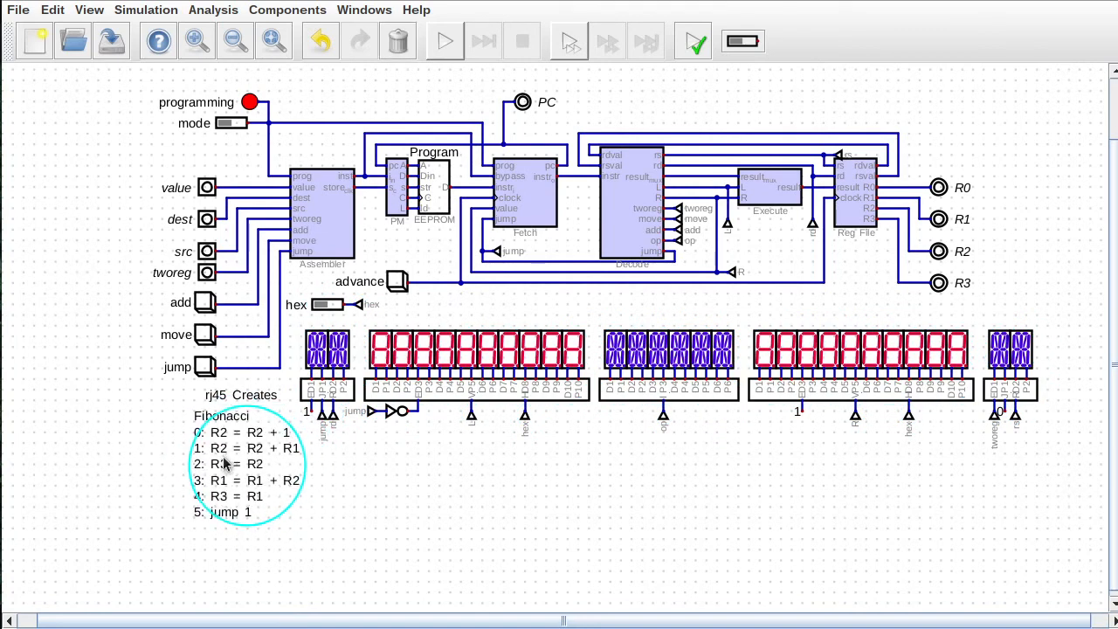
Step: Place the Fibonacci listing below the jump button and the rj45 Creates label between mode and value
scroll(227, 468, up, 1)
drag(126, 535, 101, 534)
drag(117, 459, 85, 186)
mouse_move(101, 548)
mouse_down()
mouse_move(100, 524)
mouse_move(103, 534)
mouse_up()
Step: Run the simulation and pulse advance repeatedly to step through the Fibonacci program with decimal displays
click(445, 41)
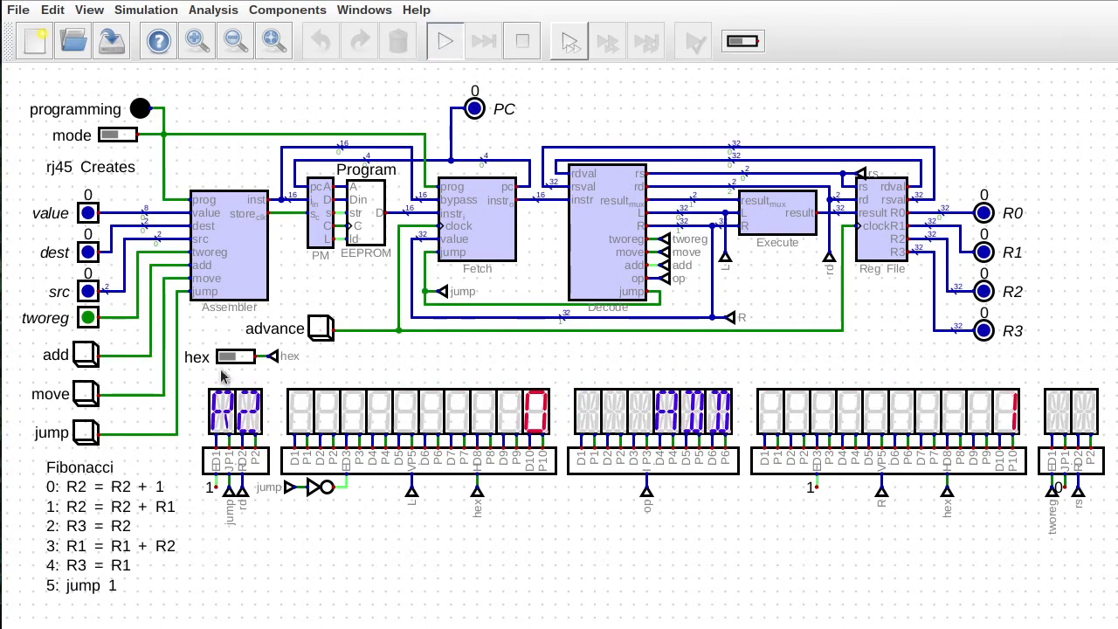
click(319, 336)
click(319, 337)
click(320, 336)
click(319, 336)
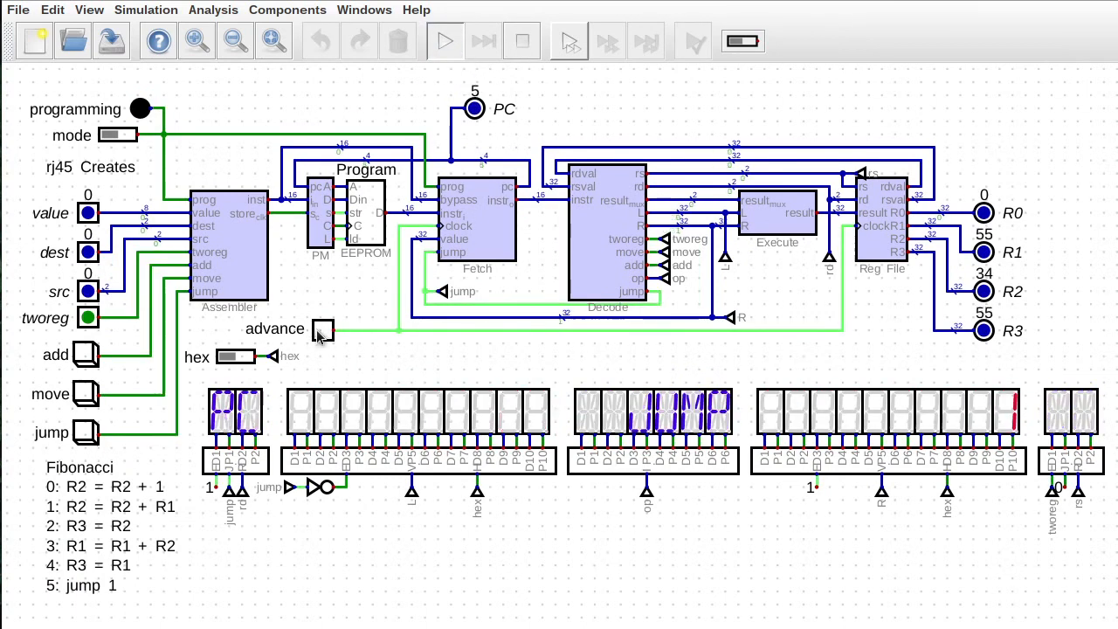
click(320, 337)
click(319, 336)
click(320, 336)
click(319, 336)
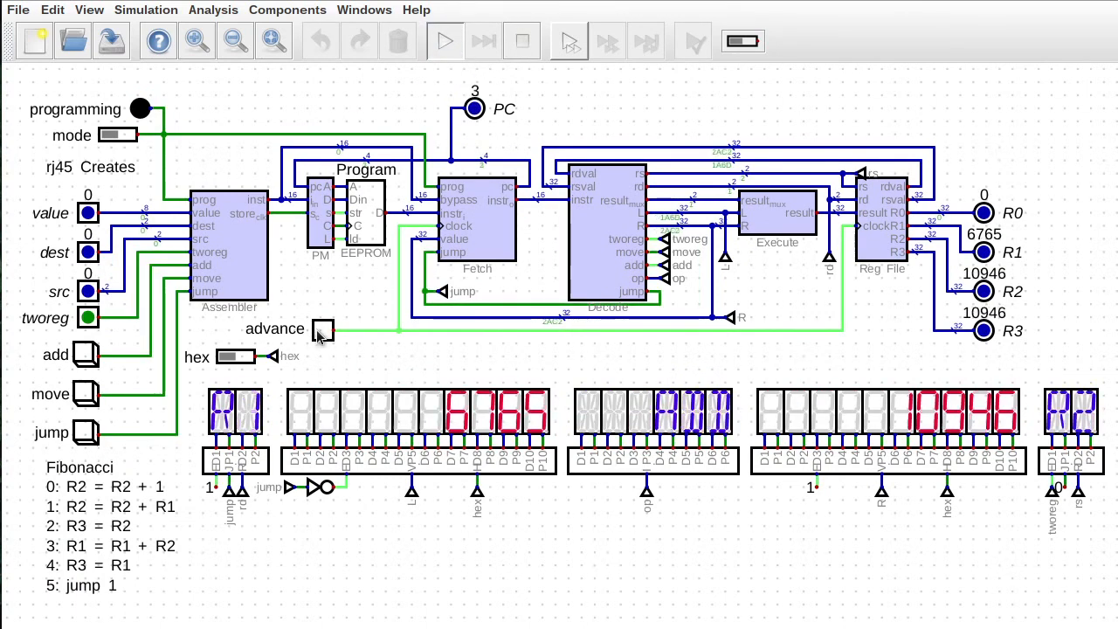
click(320, 337)
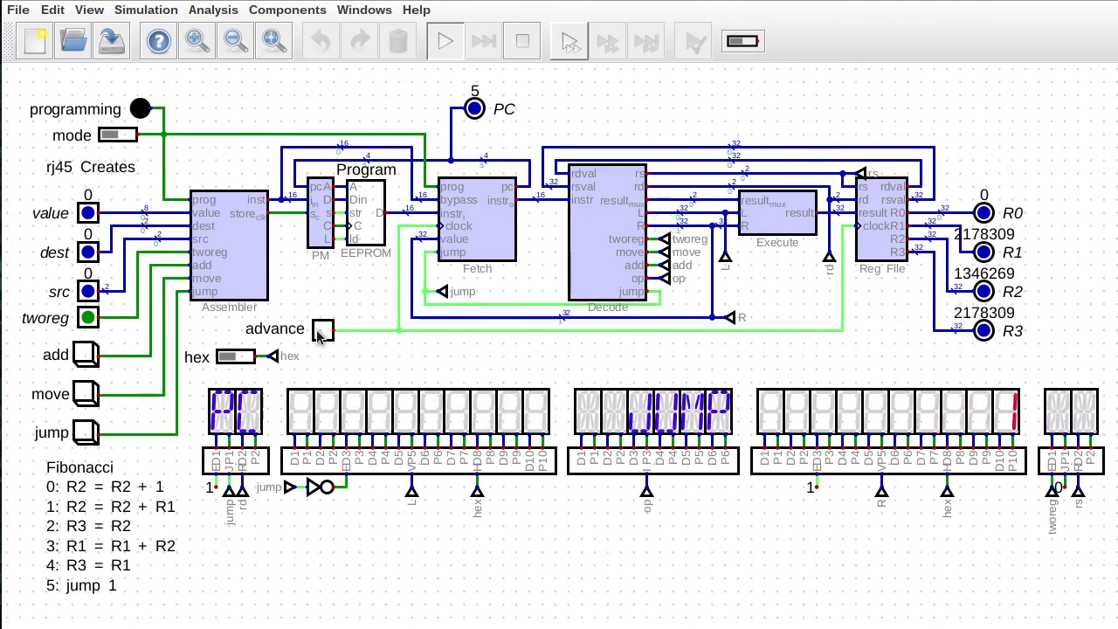
click(320, 336)
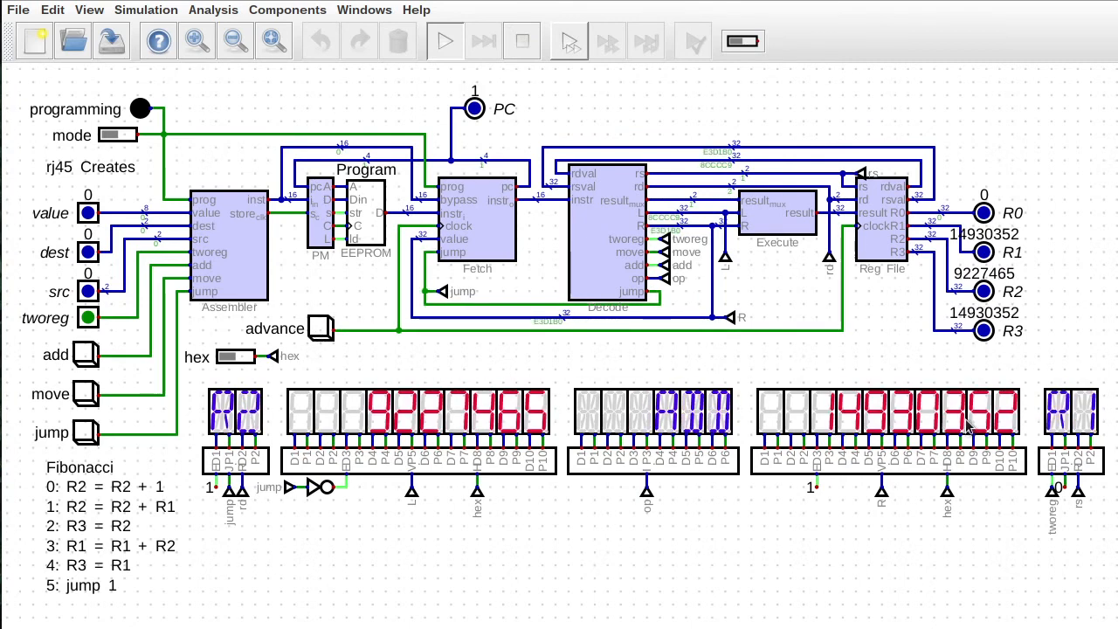
Step: Restart the simulation and pulse advance to step through the Fibonacci program from the beginning
click(522, 41)
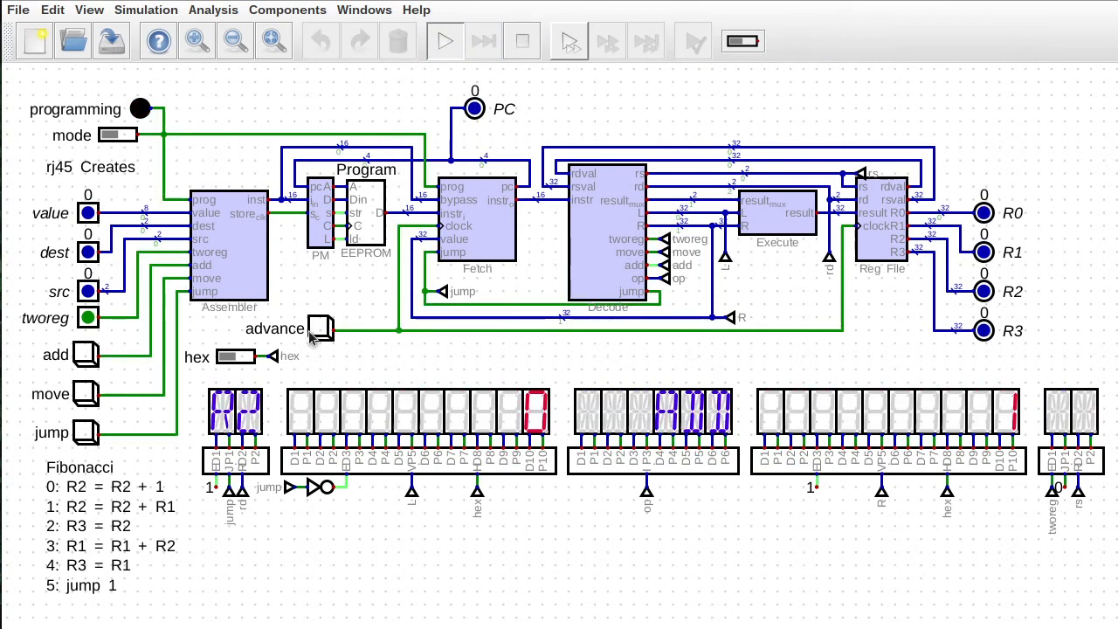
click(320, 331)
click(320, 331)
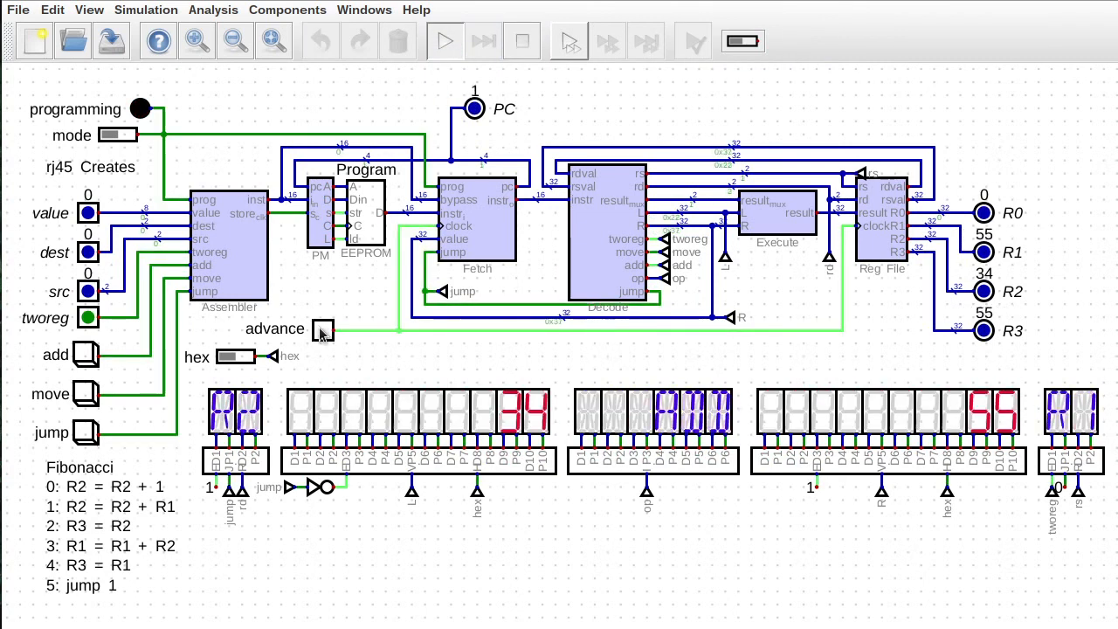